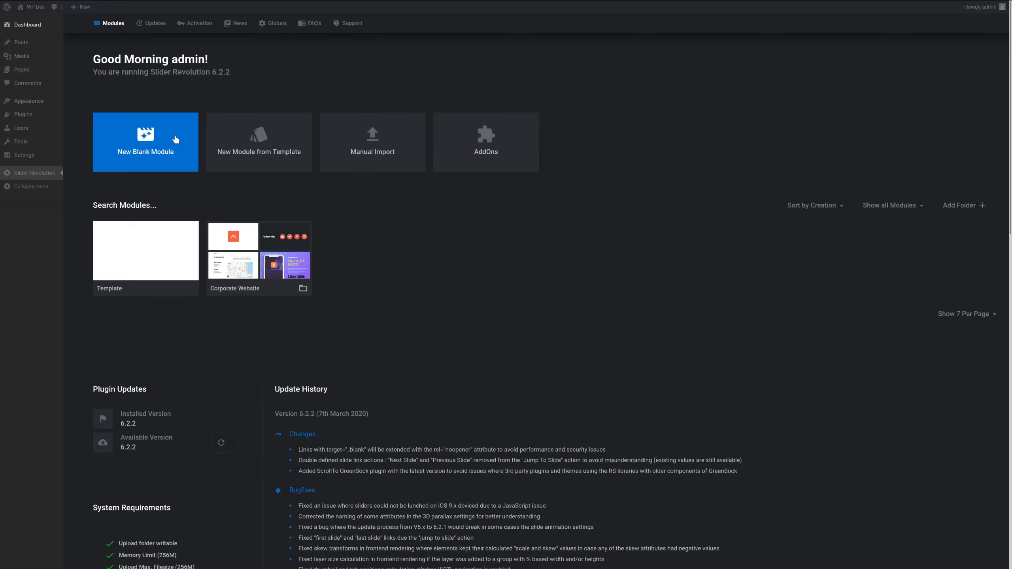
- Create a new blank module through the creation guide as a Scene, Full-Width, with Classic, Linear Resizing
left_click(144, 140)
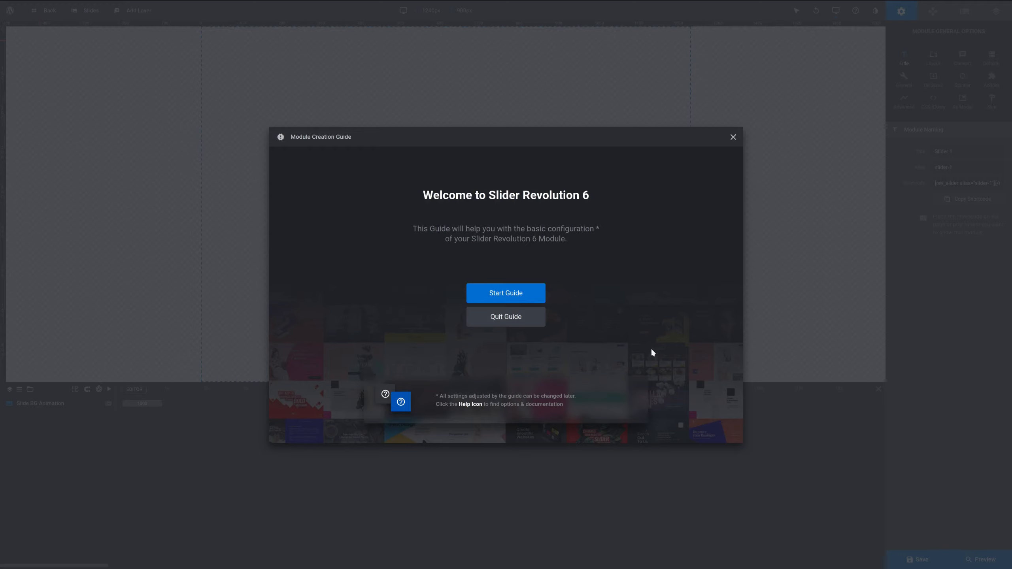
left_click(495, 293)
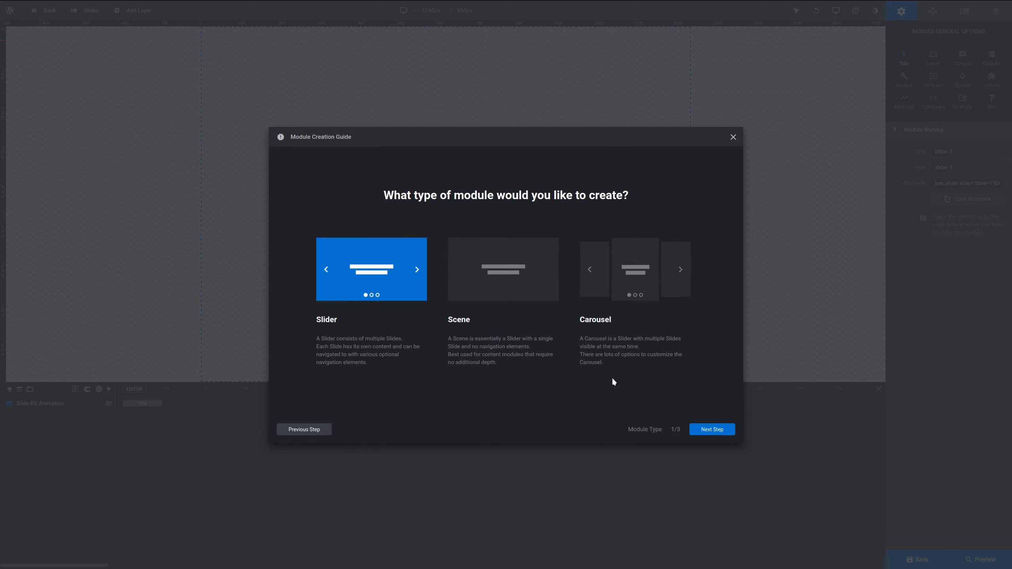
left_click(505, 267)
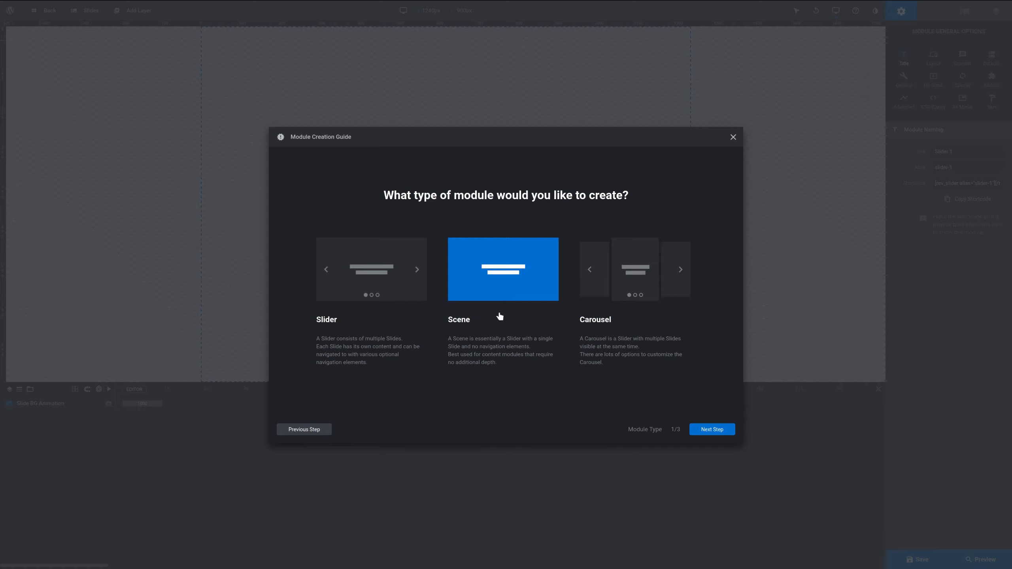
left_click(712, 430)
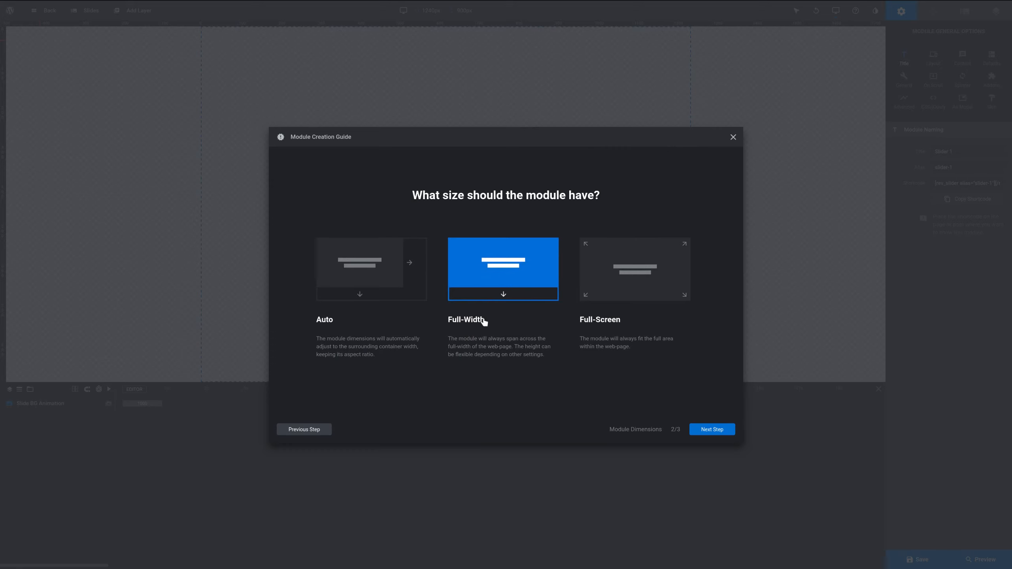
left_click(713, 432)
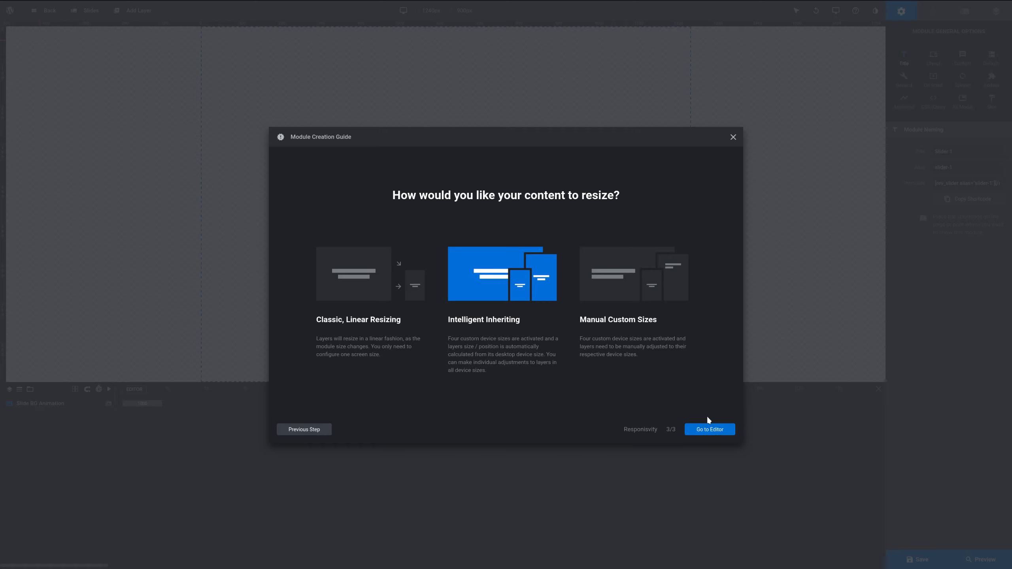
left_click(360, 282)
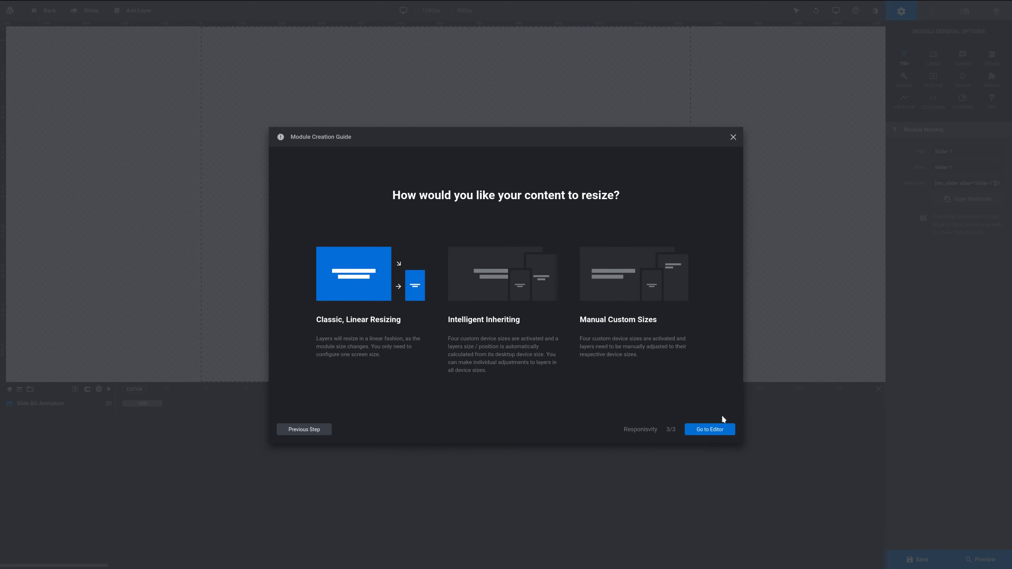
left_click(712, 430)
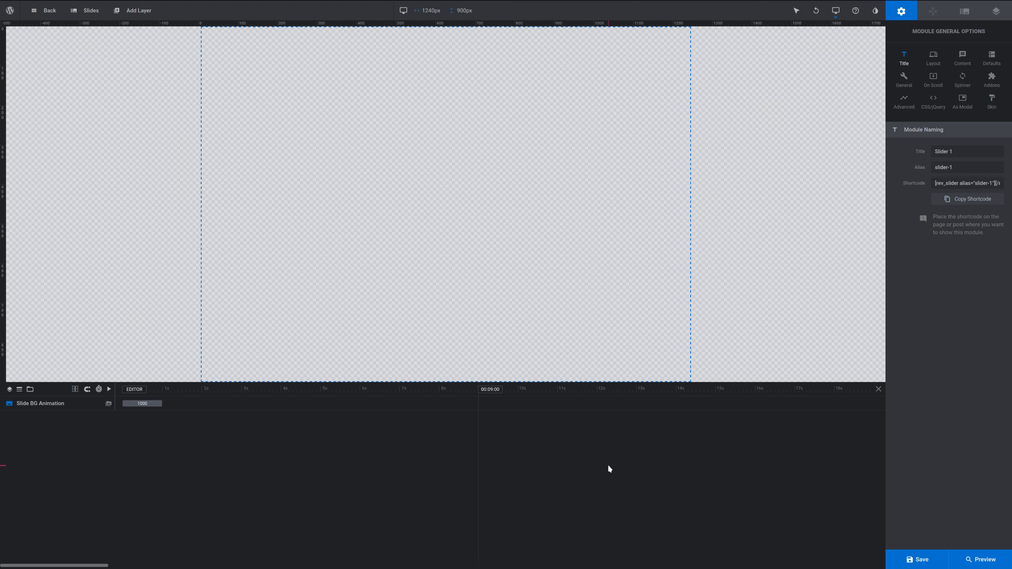
- Set the module title to "Hamburger Menu" and its alias to "burger-menu"
triple_click(978, 153)
type("Hamburger Menu")
triple_click(935, 275)
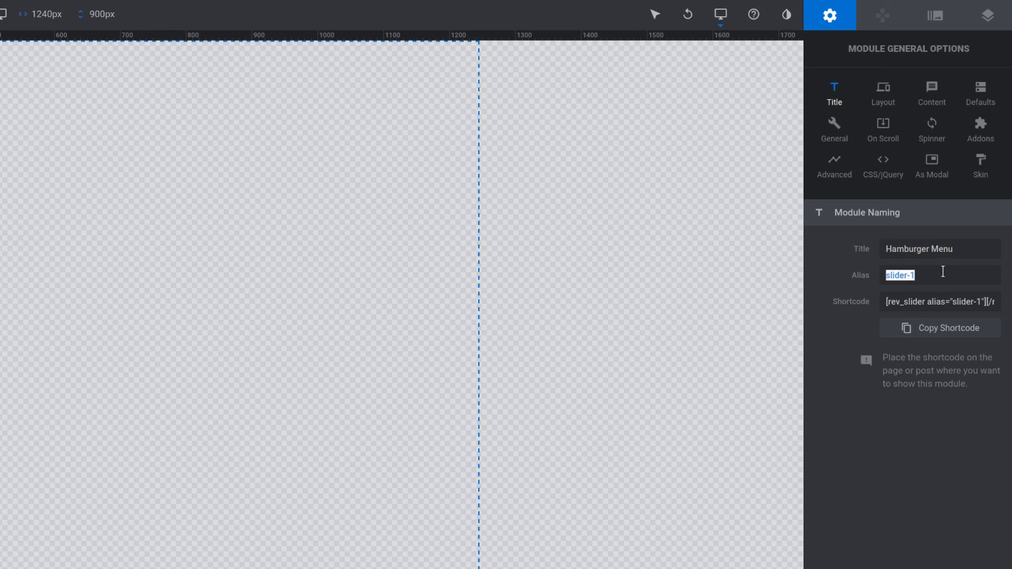
type("burger-menu")
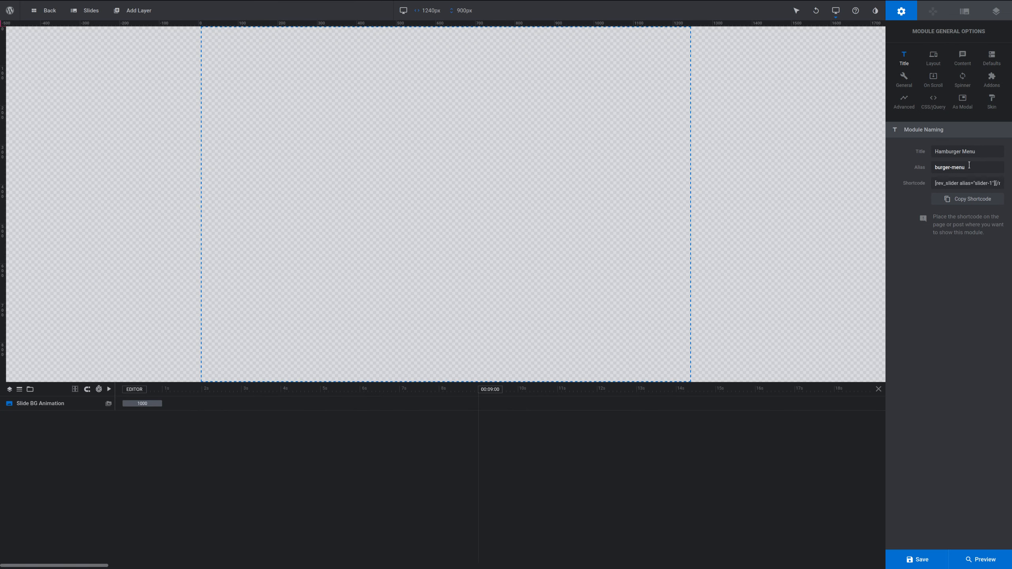
left_click(403, 309)
- Add a group layer to the slide and rename it "Header"
left_click(144, 16)
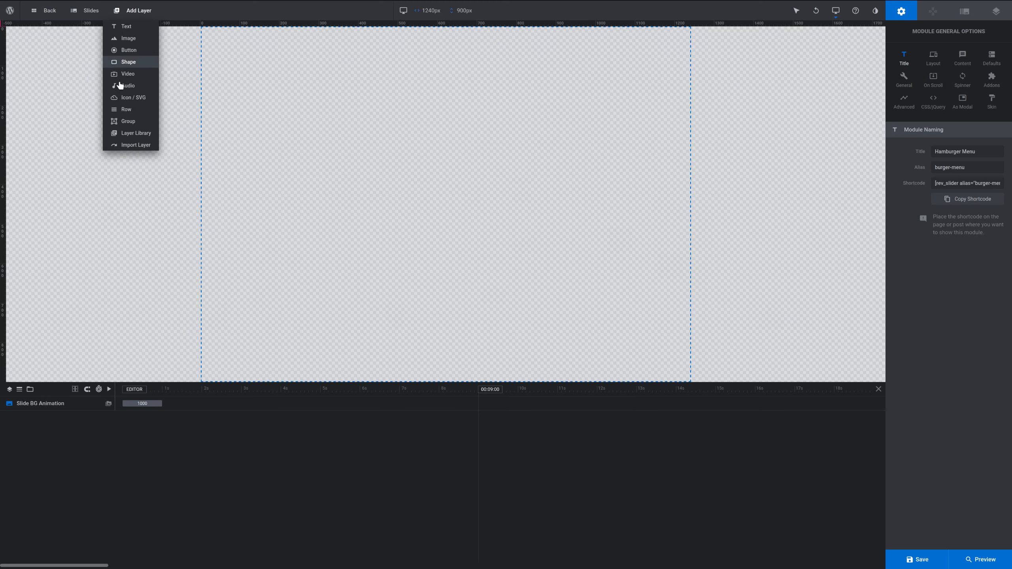
left_click(128, 121)
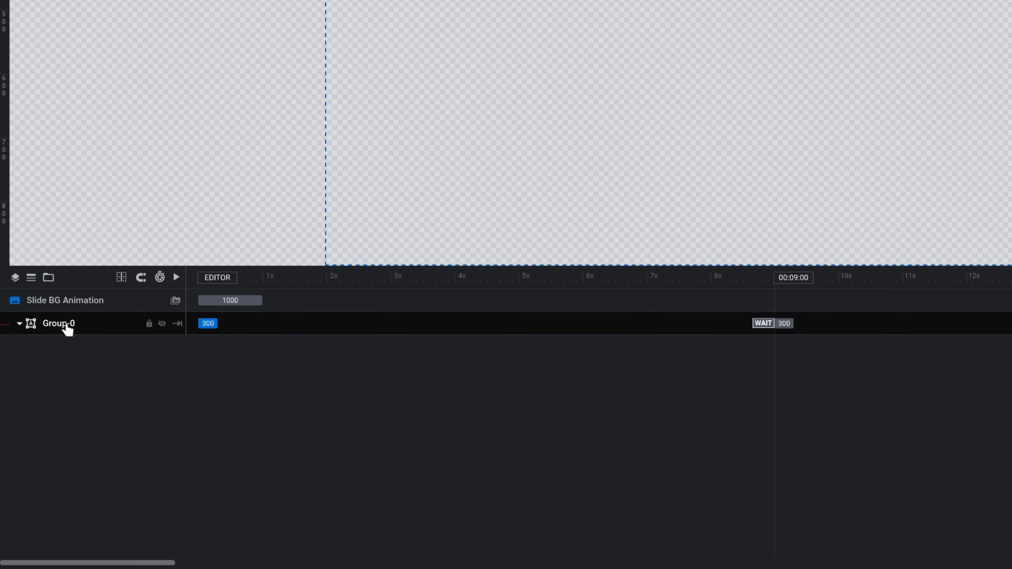
double_click(67, 329)
left_click_drag(71, 322, 1, 323)
type("Header")
key("Return")
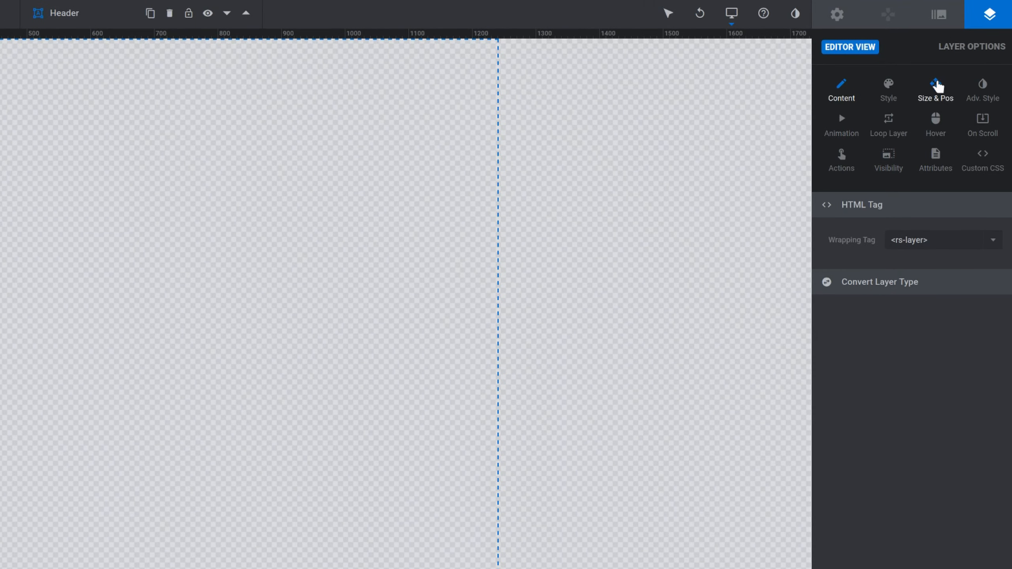
- Position the Header group at Y 0px, apply the Full Width size preset and set its height to 65px
left_click(936, 86)
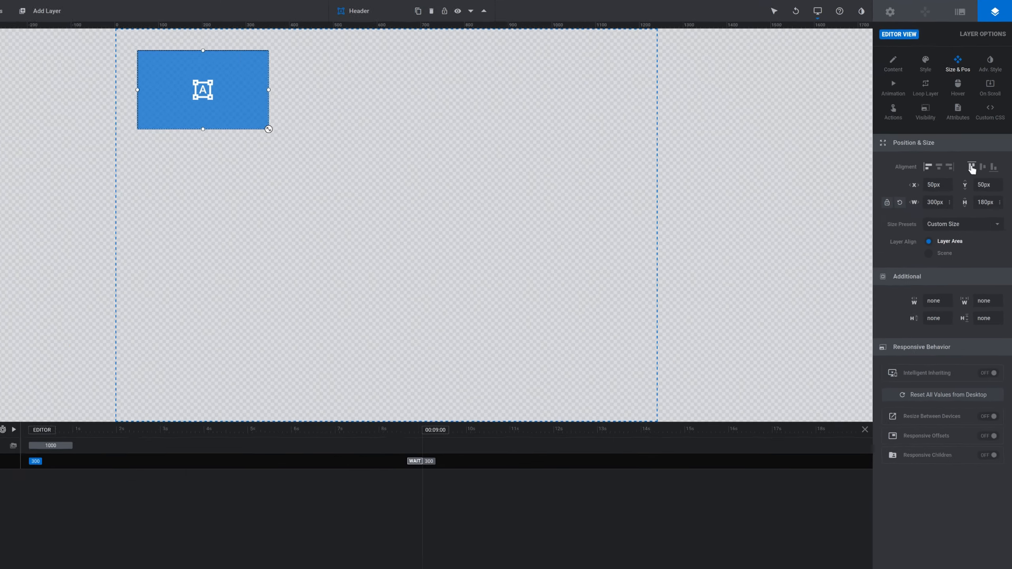
left_click(959, 225)
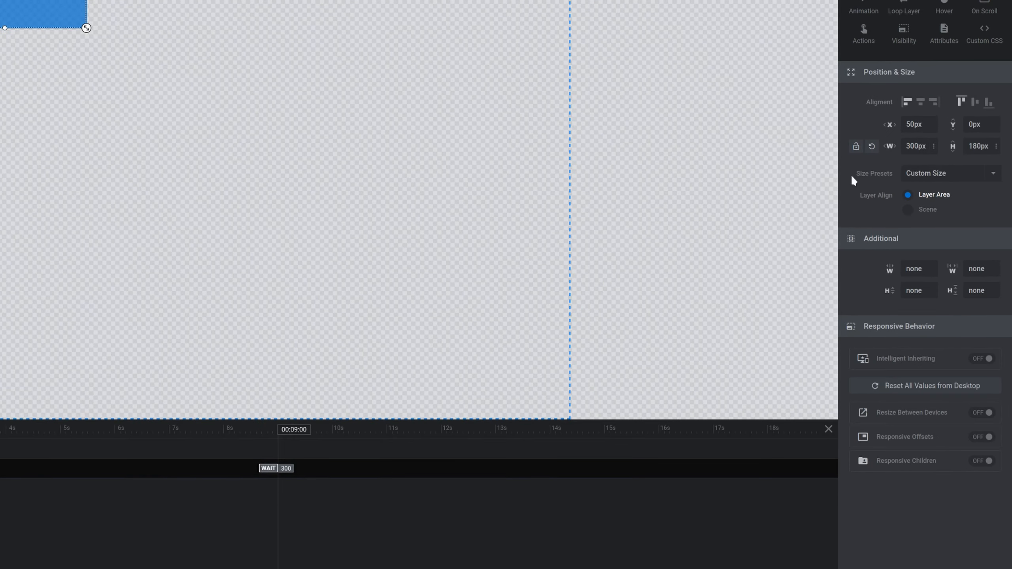
left_click(974, 174)
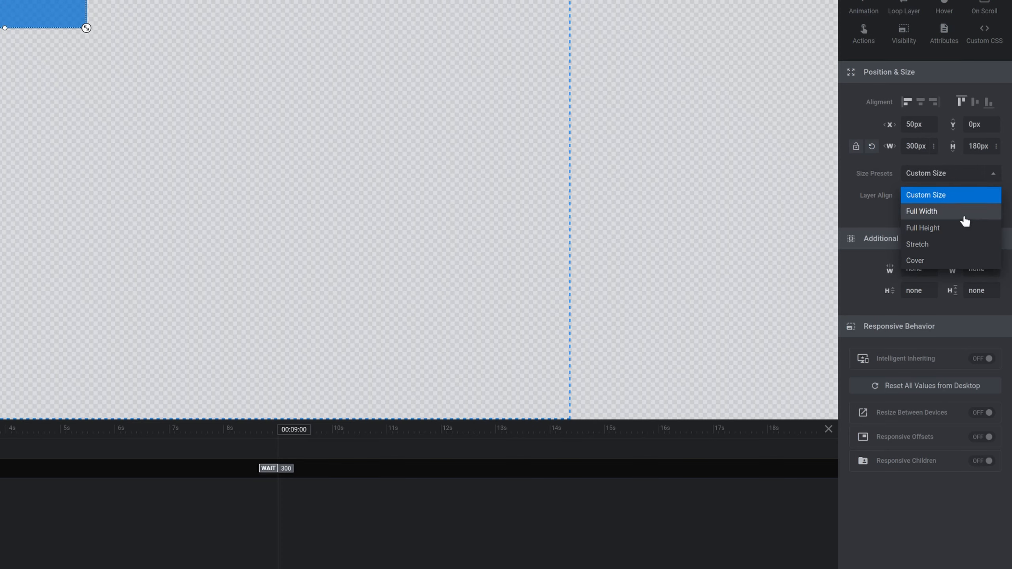
left_click(963, 215)
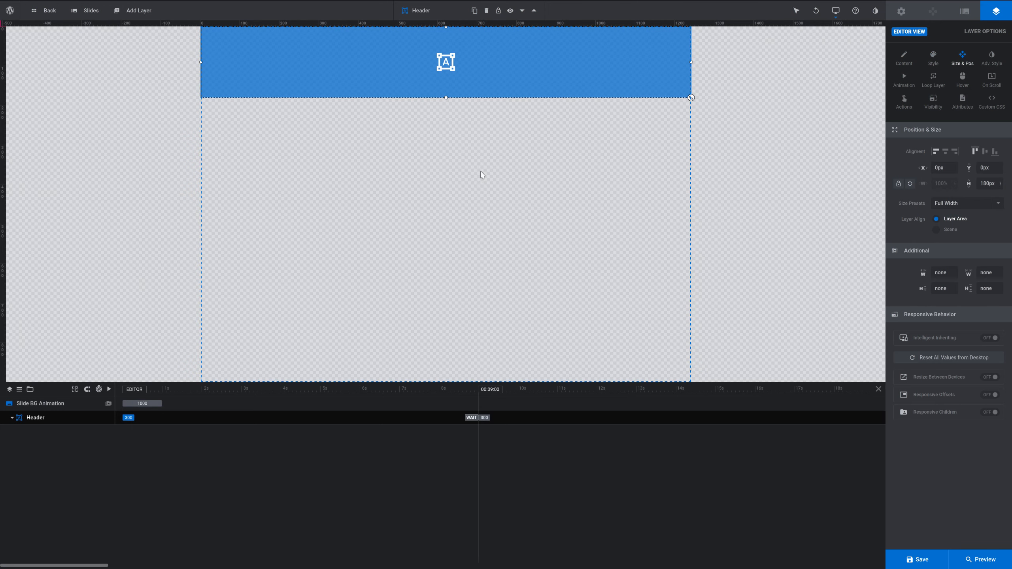
double_click(986, 183)
type("65")
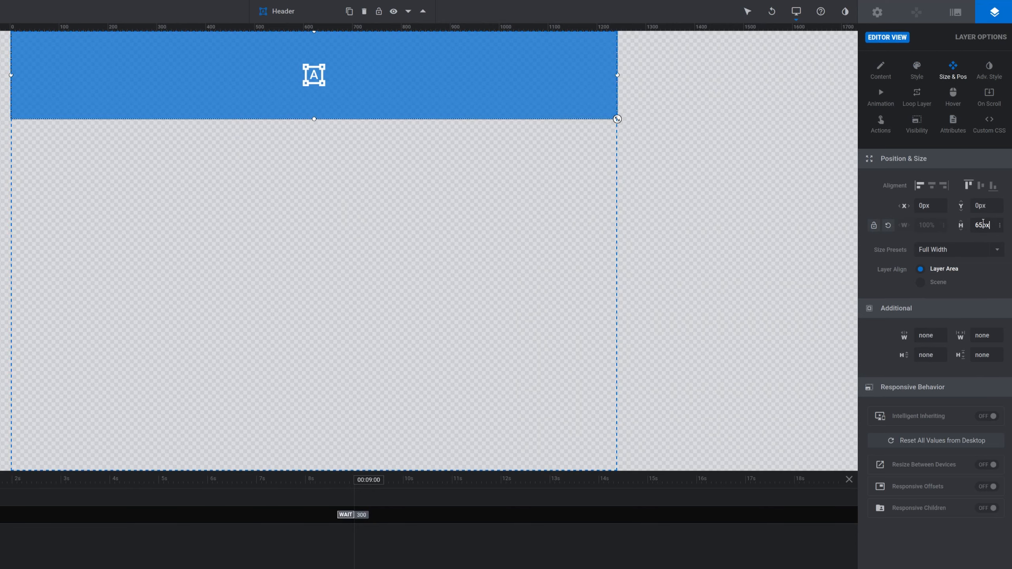
key("Return")
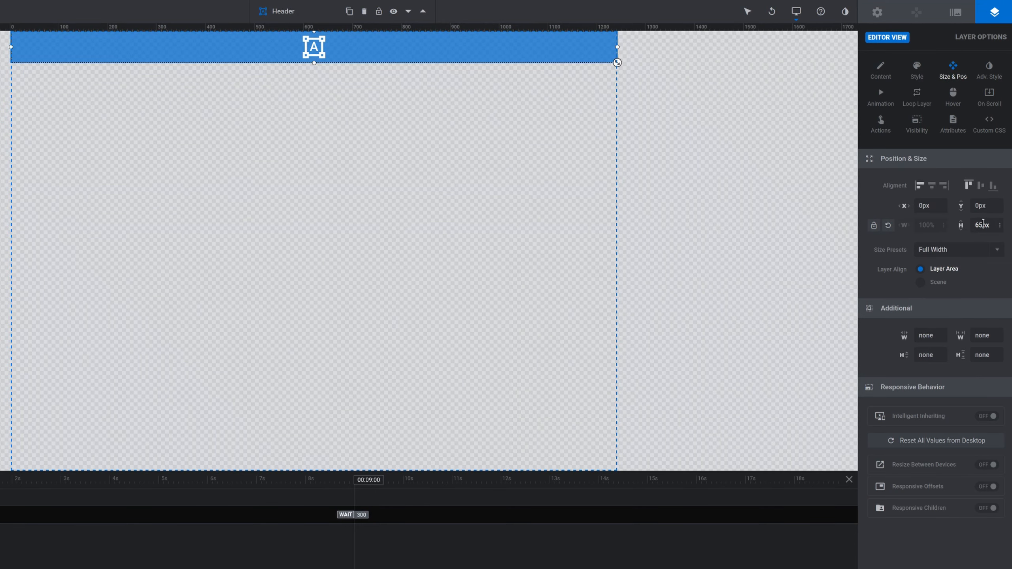
double_click(983, 224)
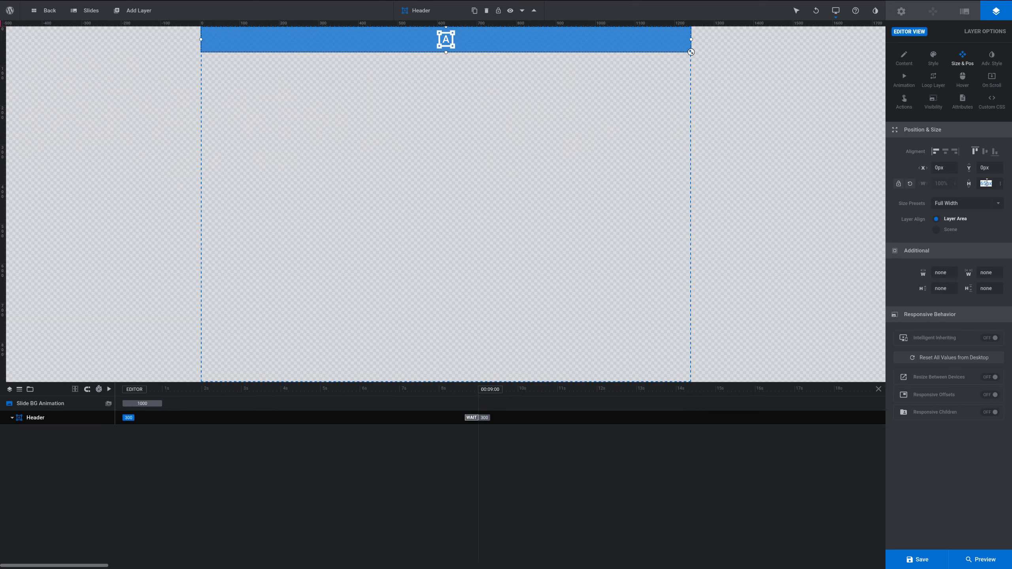
left_click(755, 79)
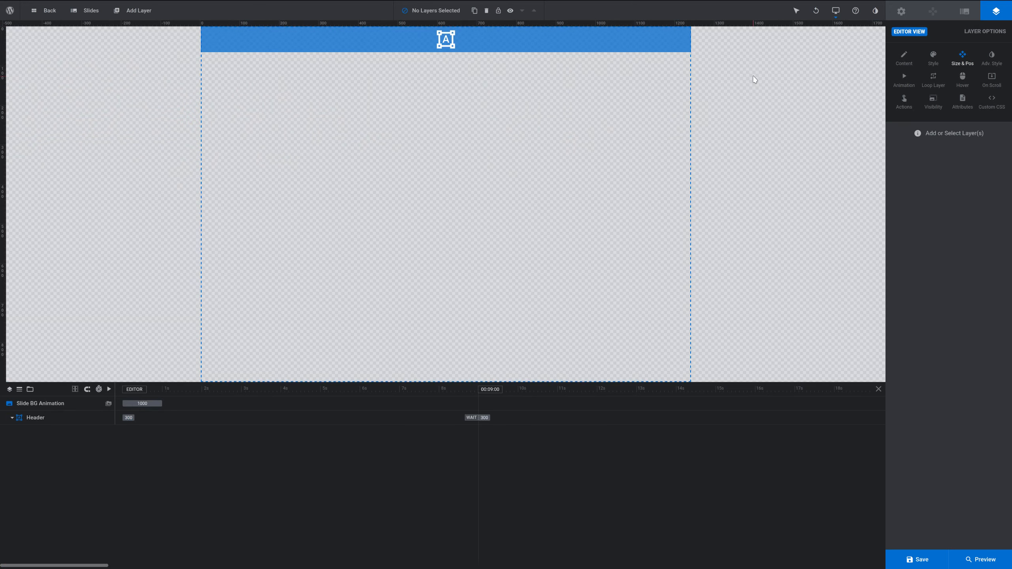
- Set the Header group's background color to the blue preset #007aff
left_click(574, 39)
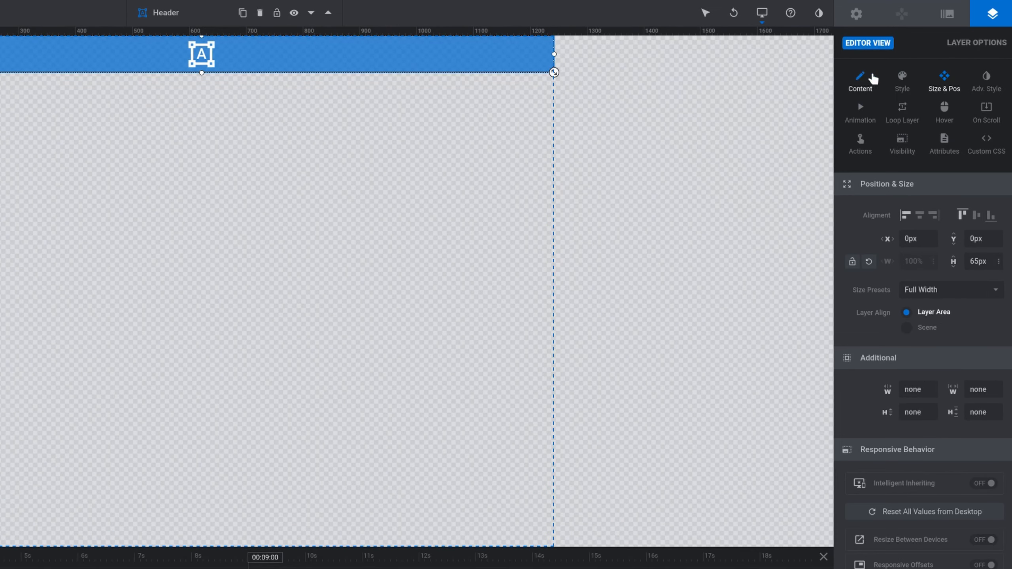
left_click(904, 76)
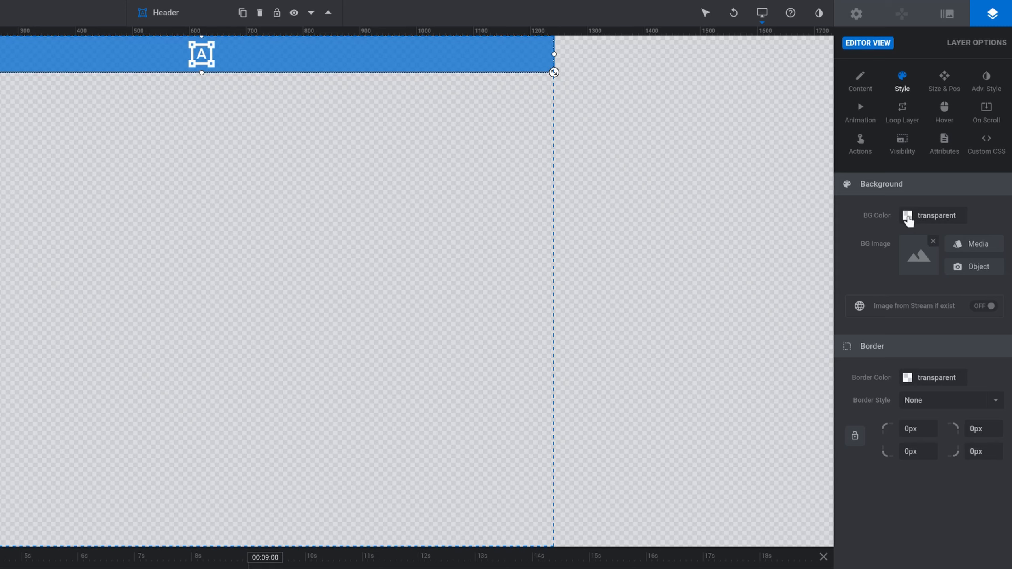
left_click(908, 218)
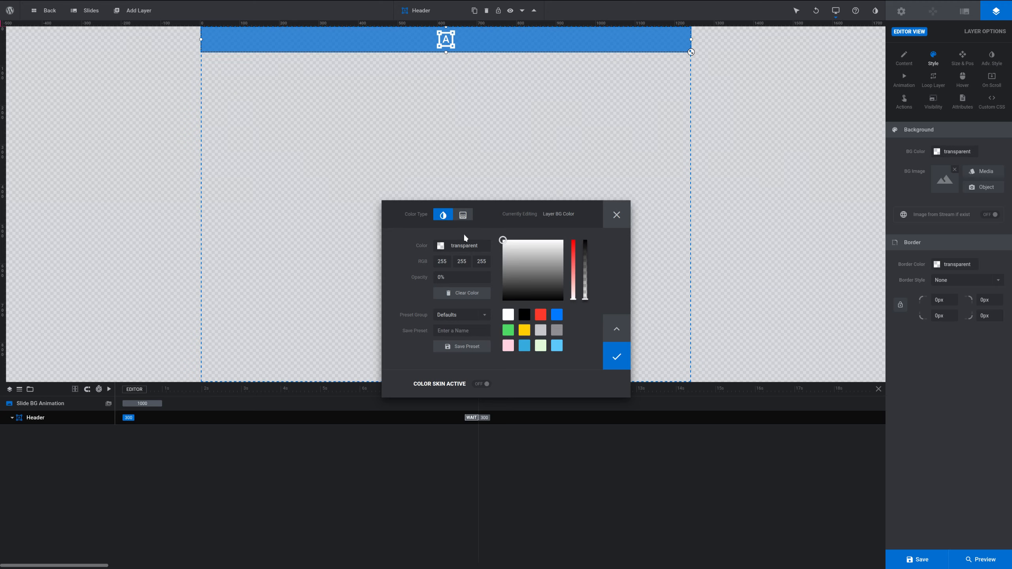
left_click(558, 317)
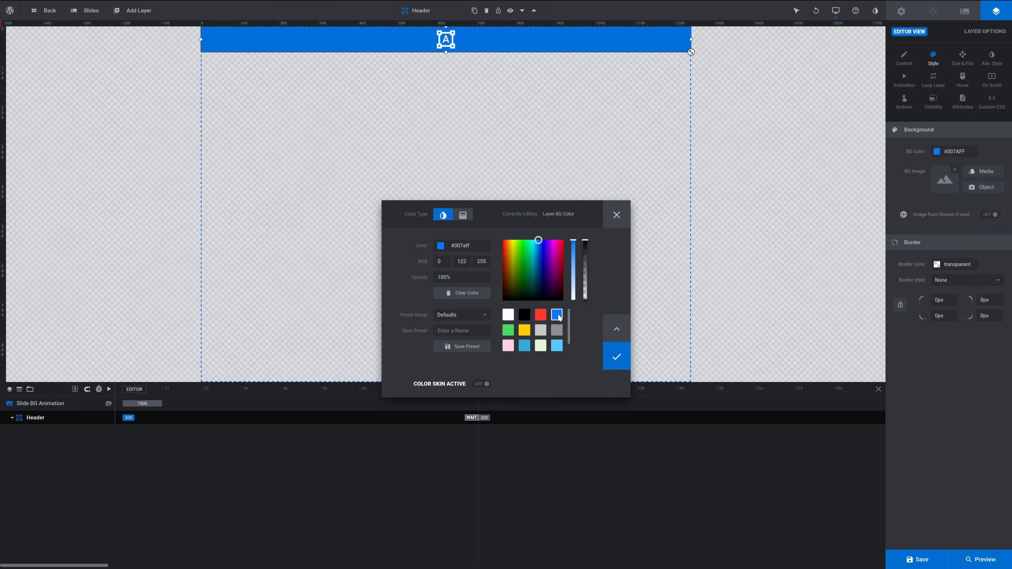
left_click(620, 358)
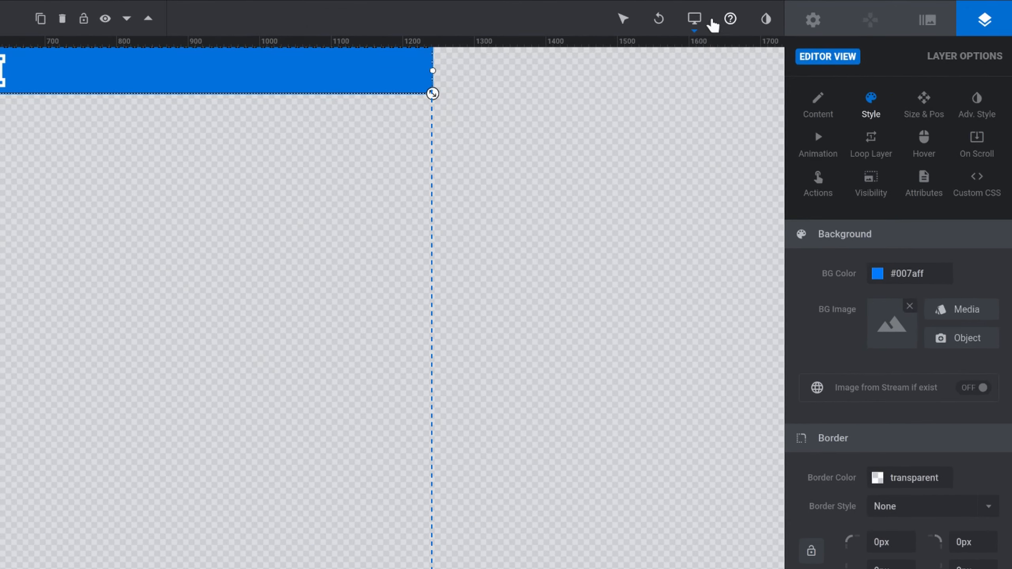
- Enable the Notebook, Tablet and Mobile device sizes for the module
left_click(836, 11)
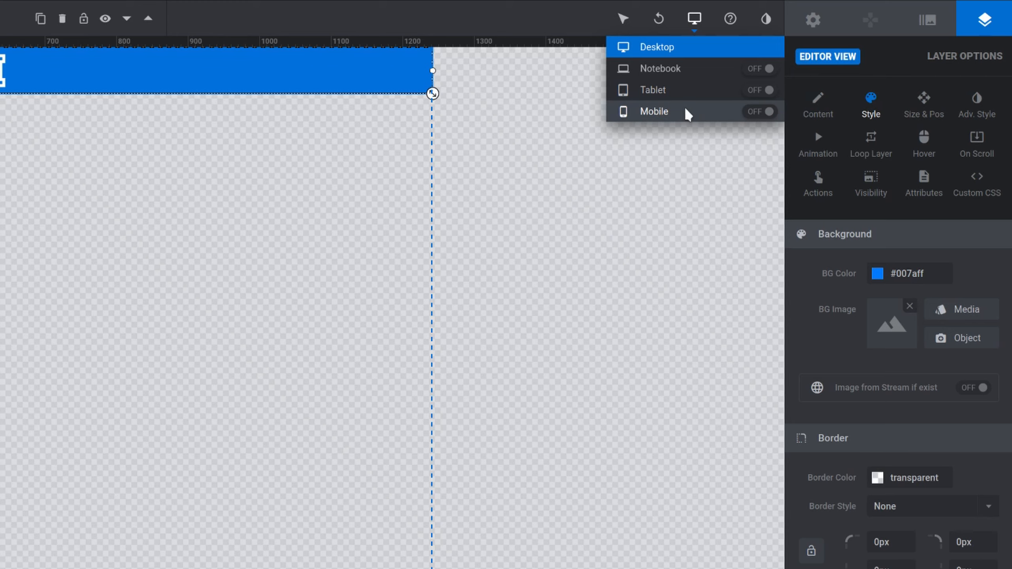
left_click(760, 70)
left_click(759, 90)
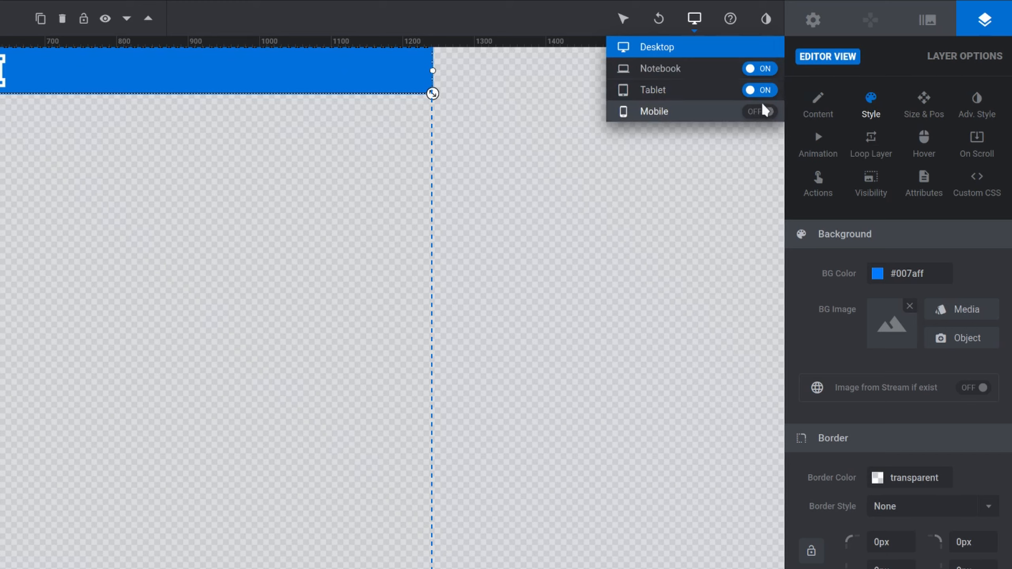
left_click(759, 112)
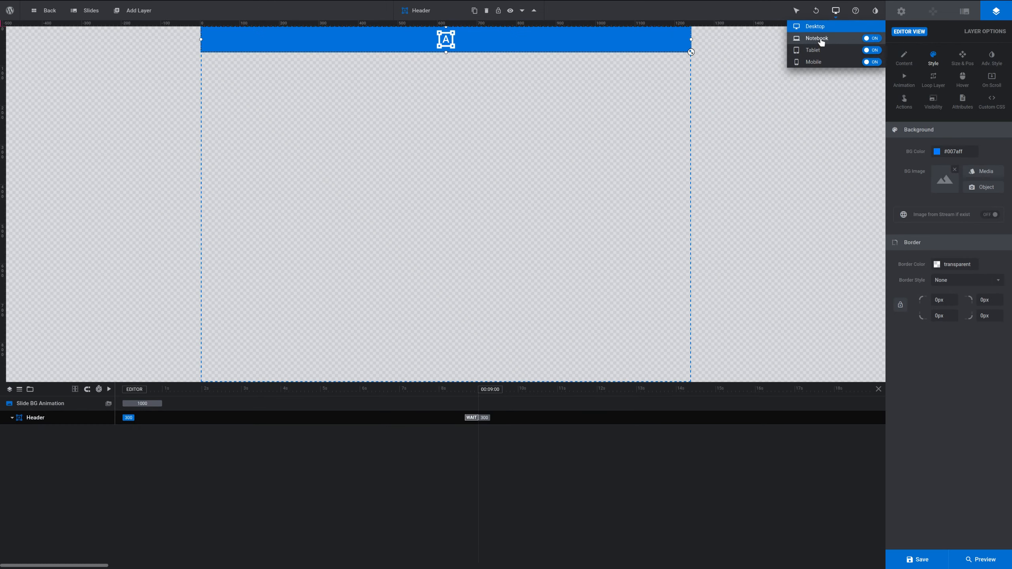
- Check the Header group in the Notebook, Tablet and Mobile views, and return to the Desktop view
left_click(821, 40)
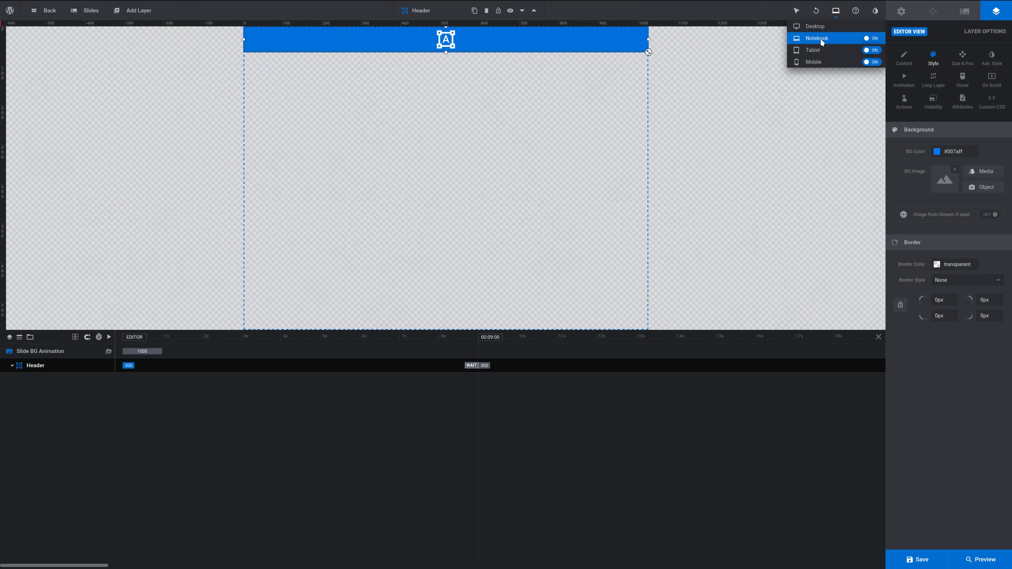
left_click(817, 50)
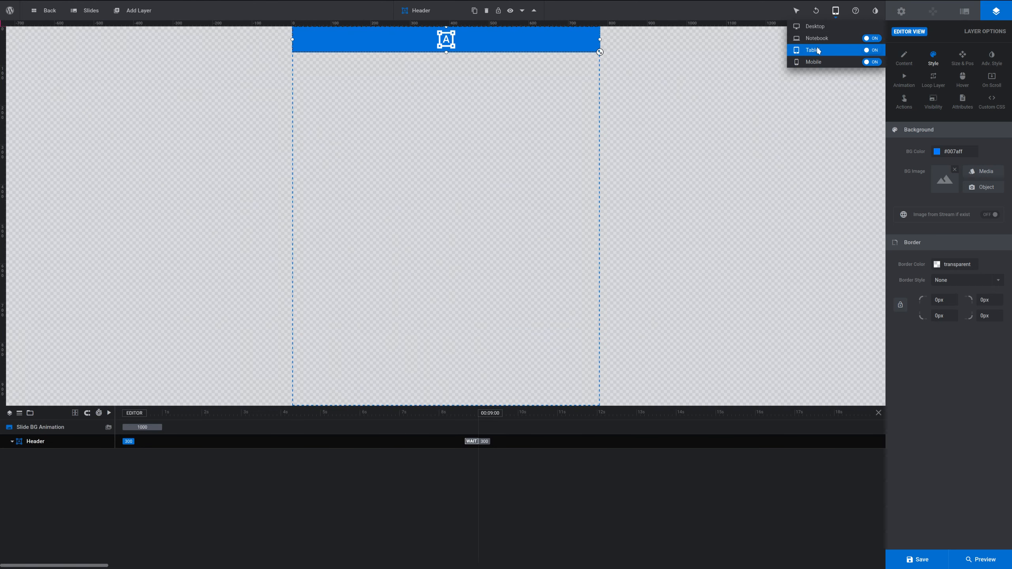
left_click(819, 61)
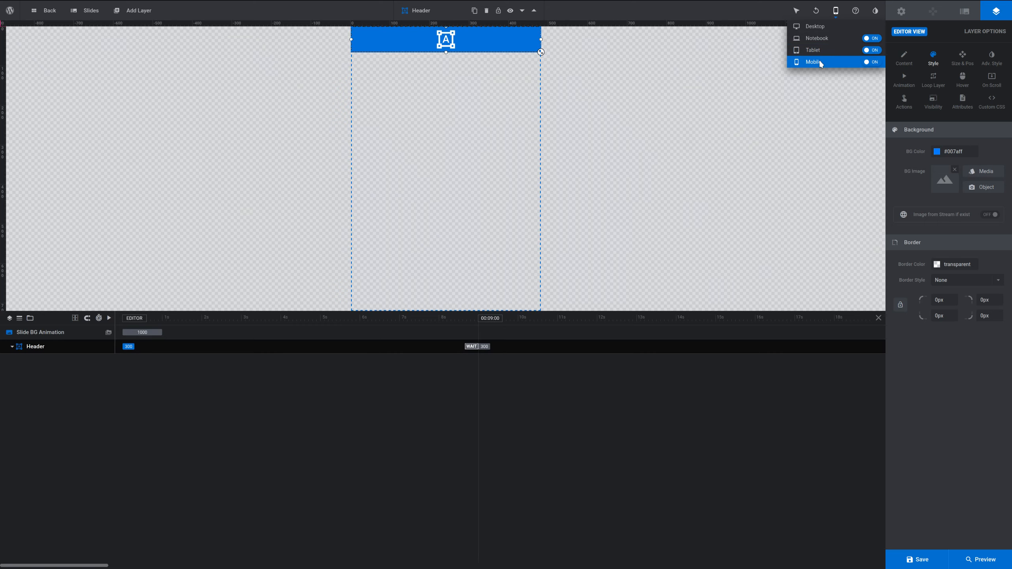
left_click(815, 27)
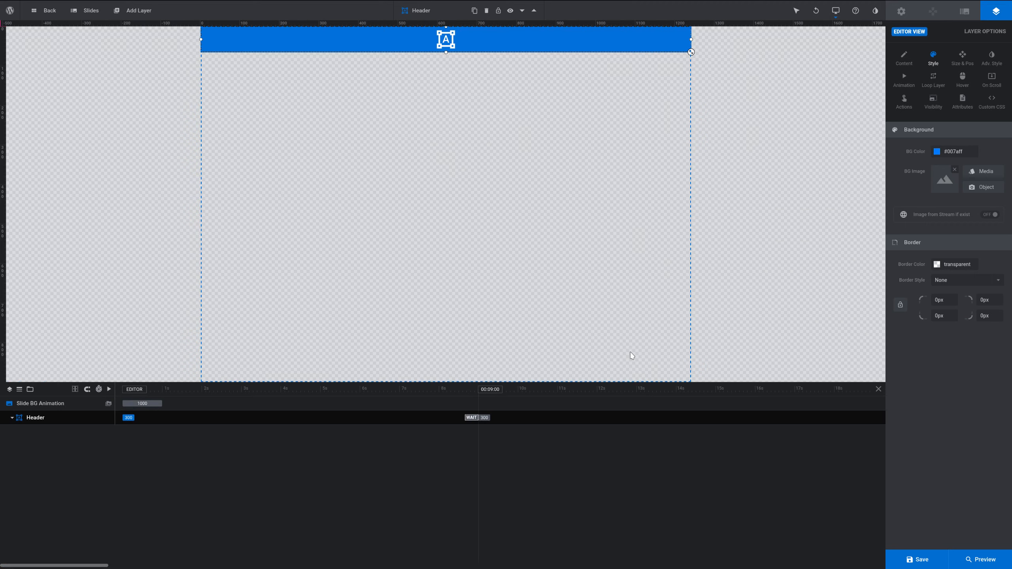
- Add a new text layer to the slide
left_click(132, 11)
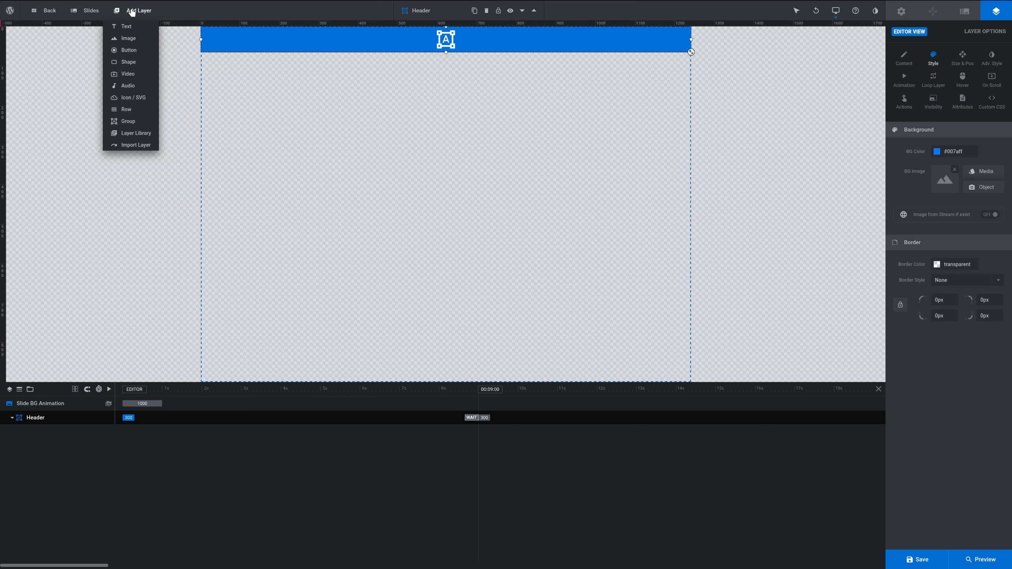
mouse_move(119, 26)
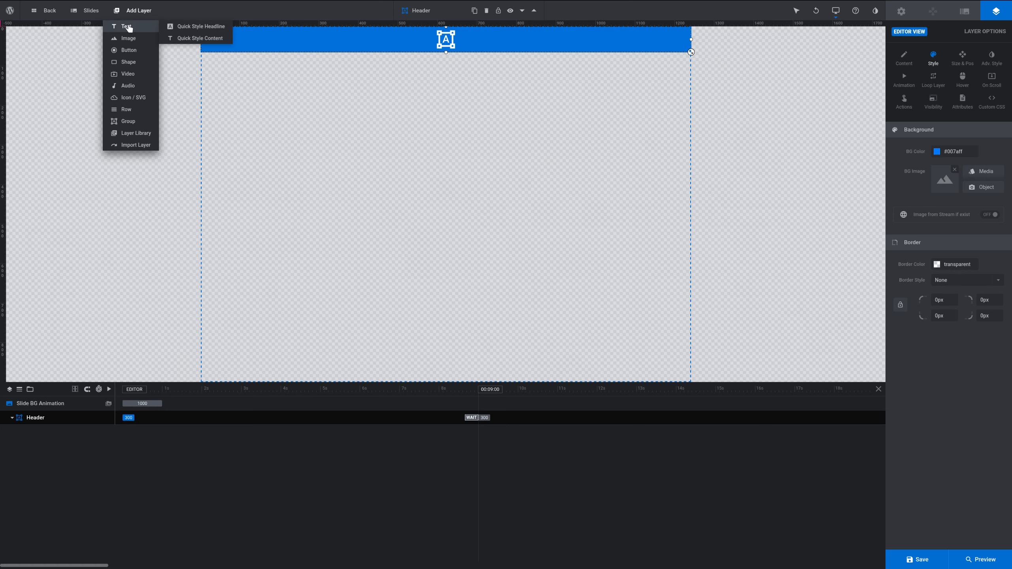
left_click(127, 26)
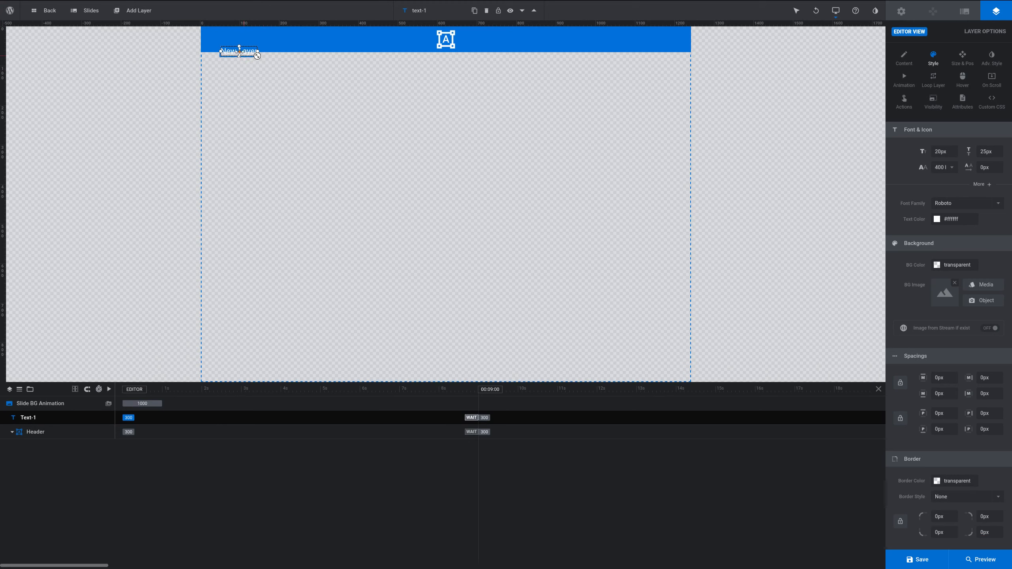
- Move the new text layer to the middle of the blue bar inside the Header group and rename the layer Site-Title
left_click_drag(237, 52, 443, 40)
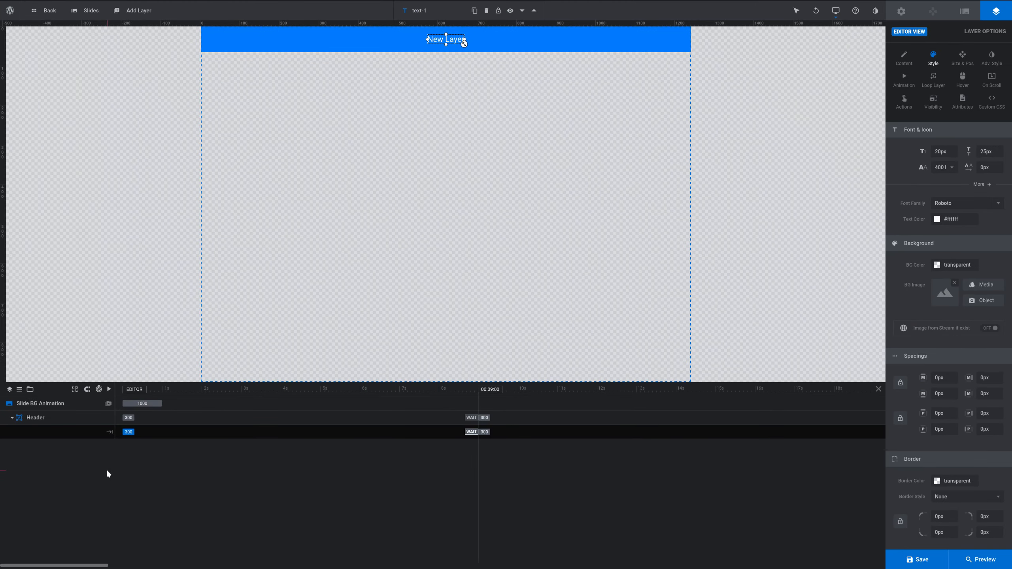
type("ite Title")
key("Return")
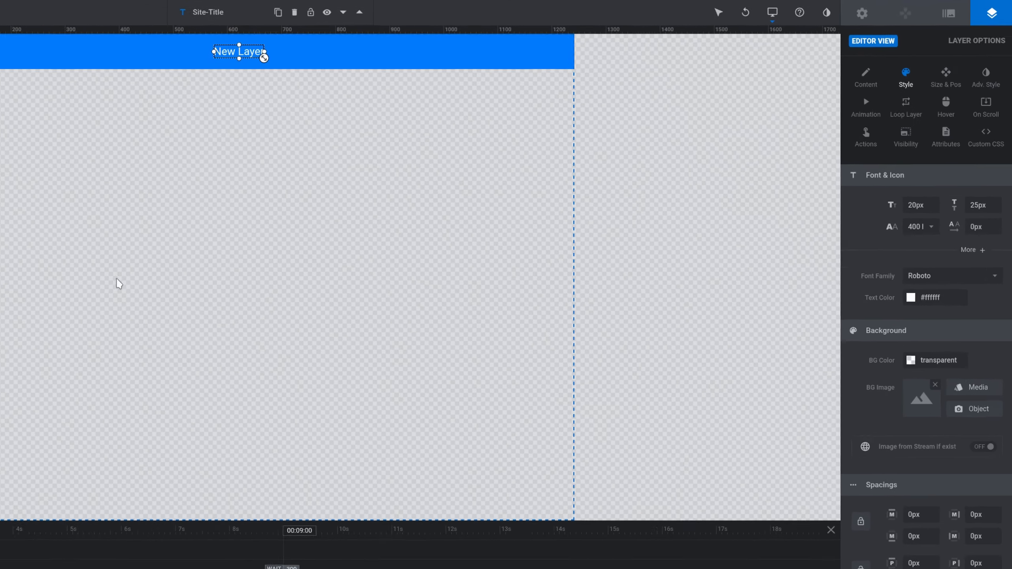
- Replace the Site-Title layer's placeholder text with "Site Title"
left_click(859, 78)
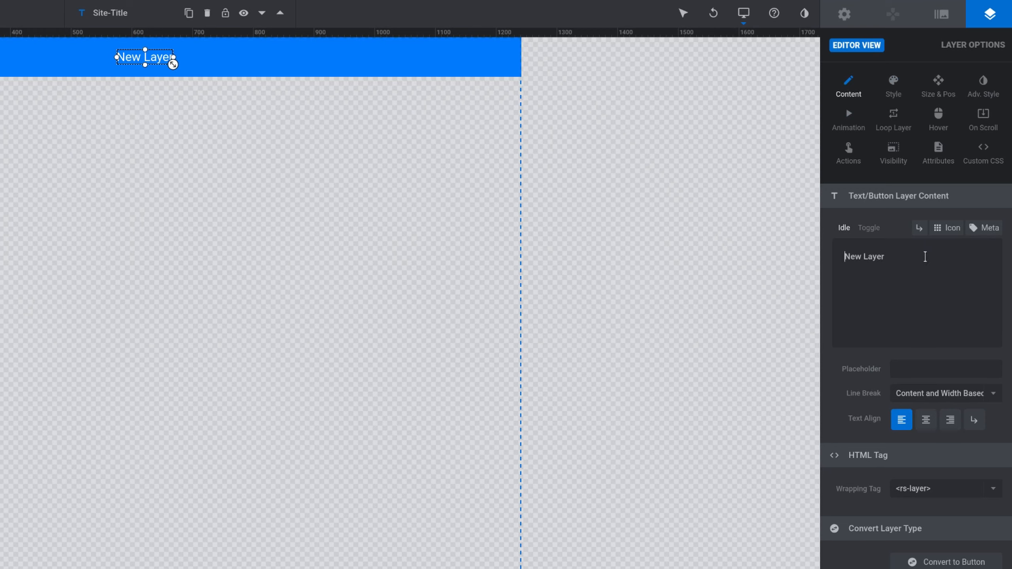
left_click_drag(893, 256, 800, 251)
type("Site")
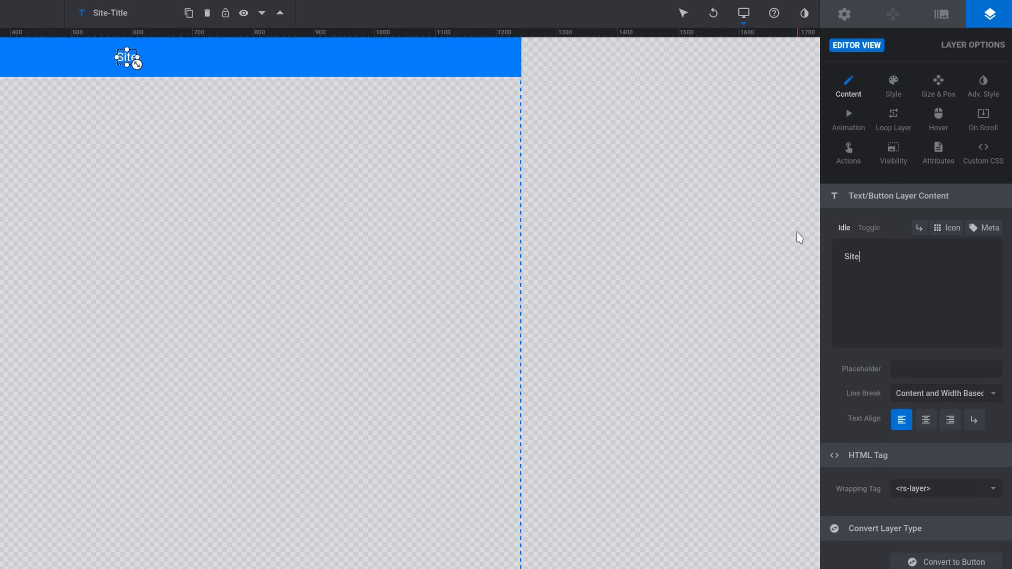
type(" Title")
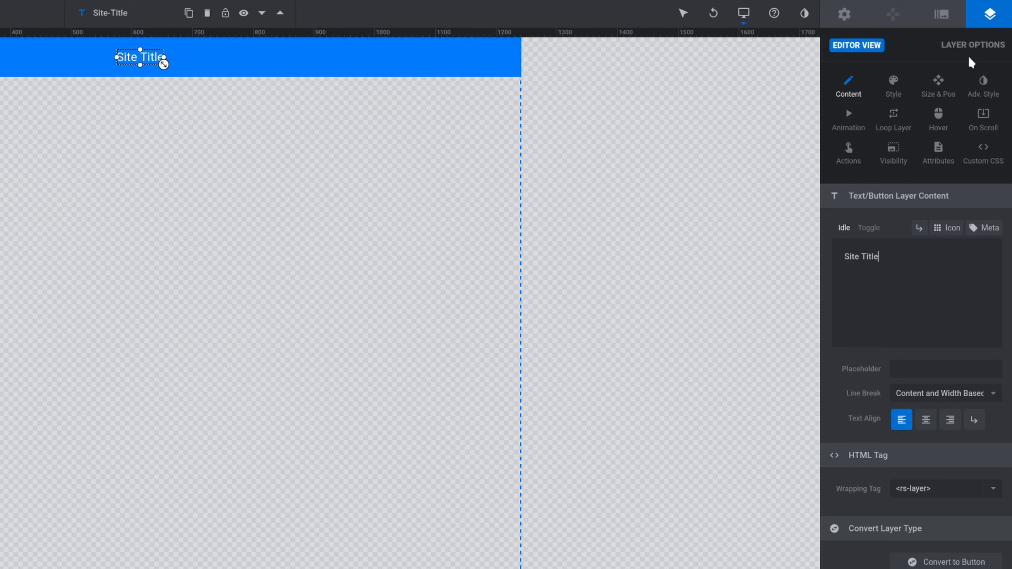
- Set the Site-Title layer's font size to 25px and its font weight to 700 Bold
left_click(894, 85)
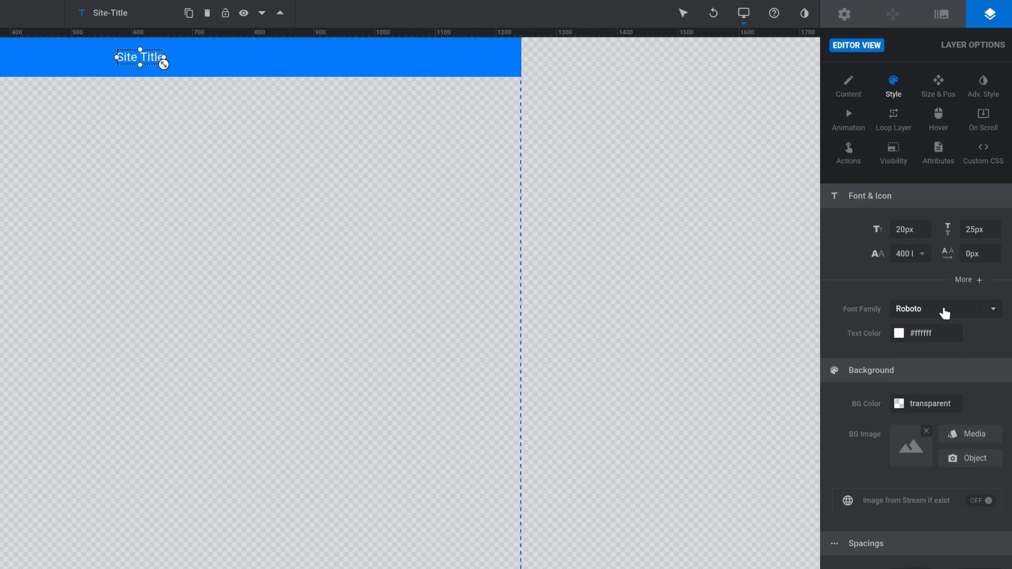
left_click(901, 230)
type("25")
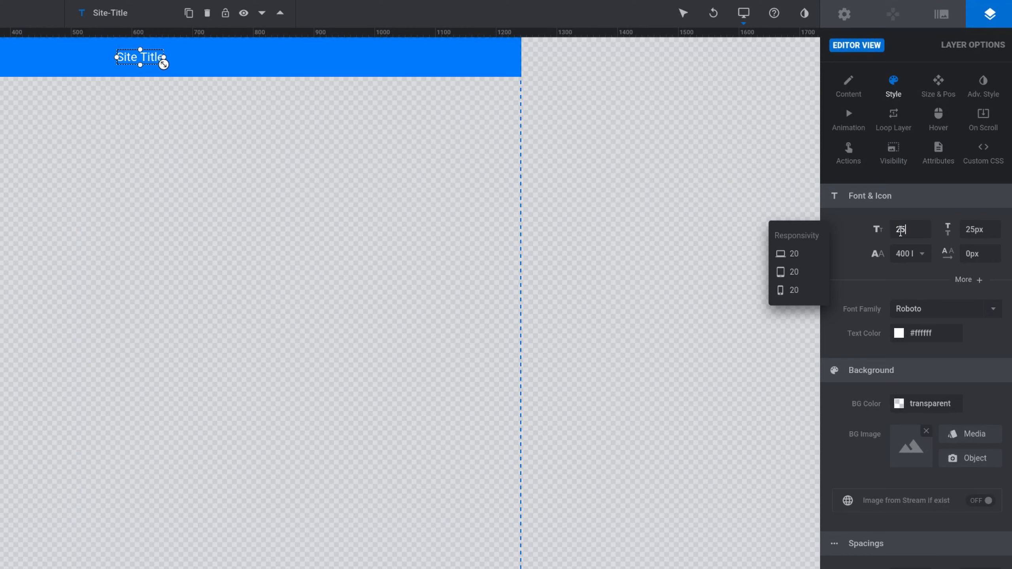
key("Return")
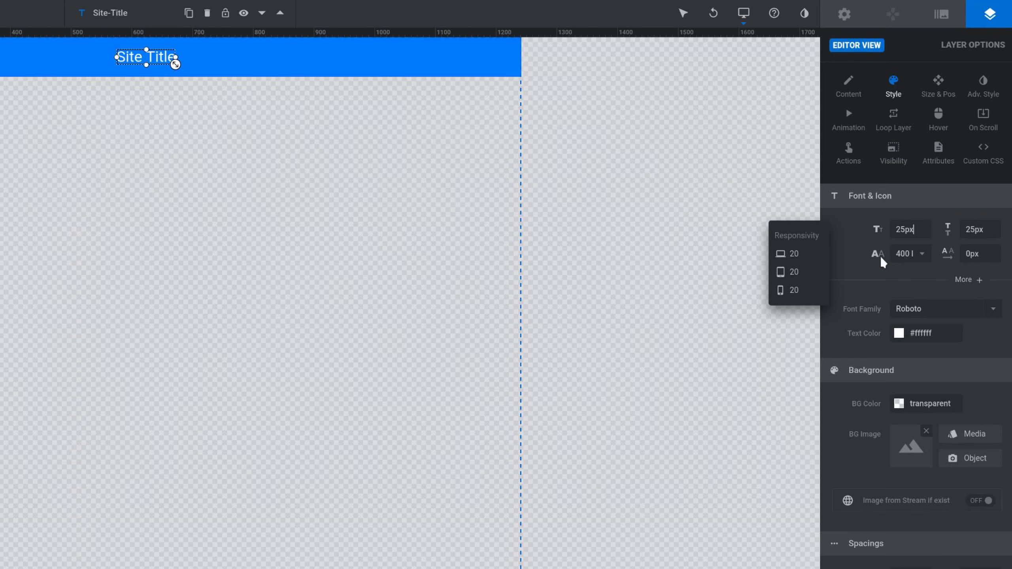
left_click(923, 255)
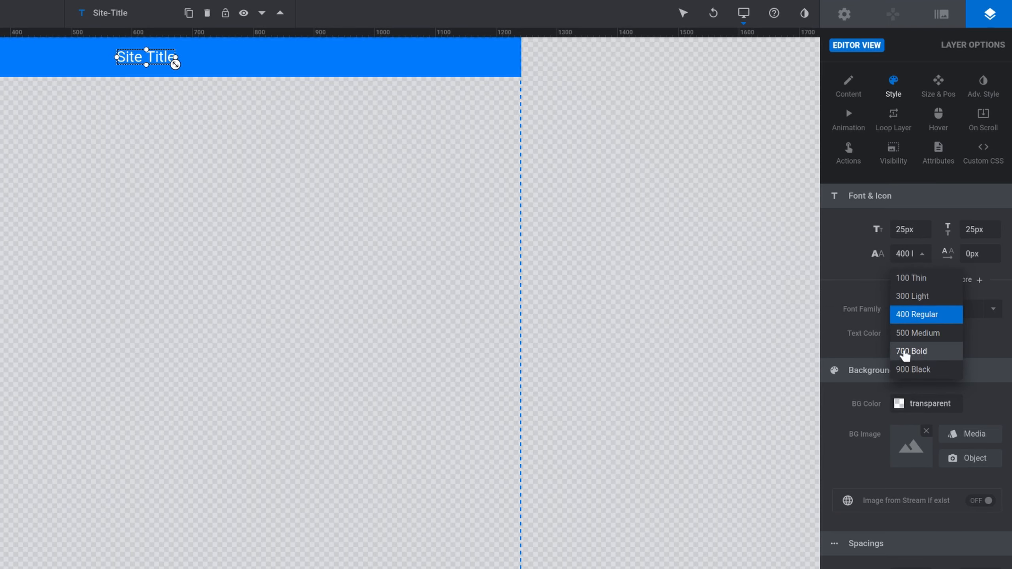
left_click(929, 356)
left_click(151, 207)
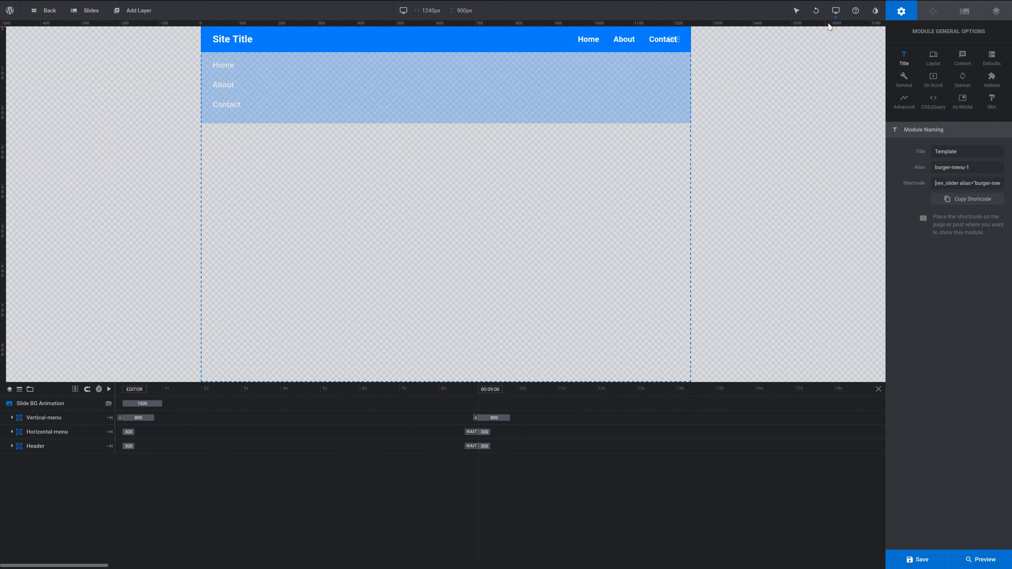
mouse_move(830, 22)
left_click(817, 39)
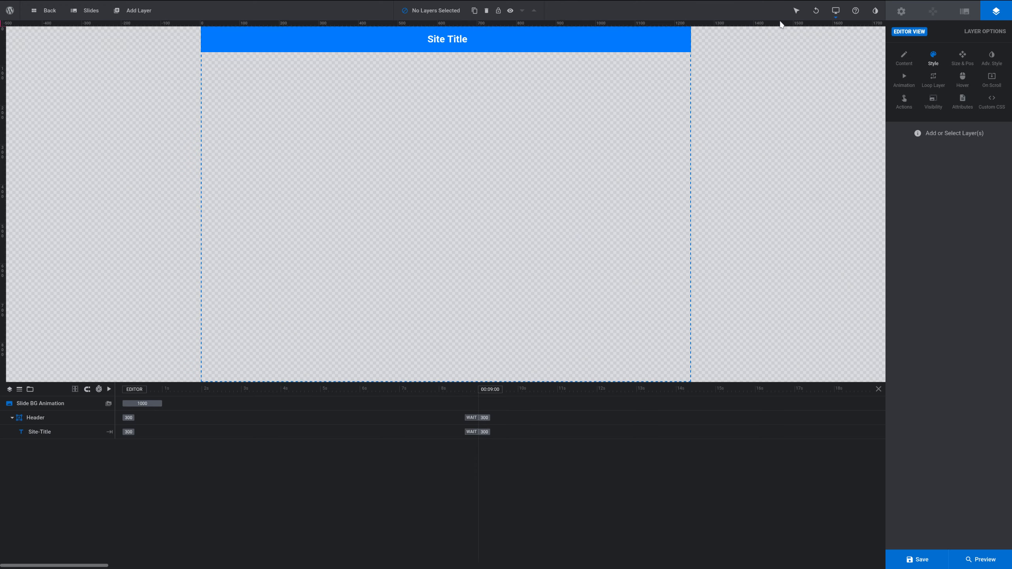
left_click(835, 11)
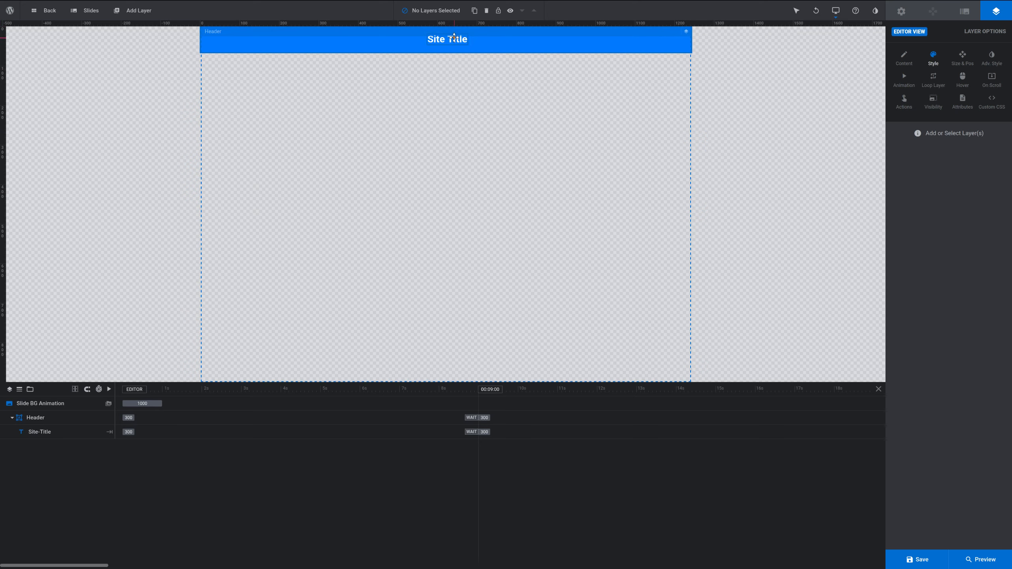
- Align the Site-Title layer to the left edge and vertical middle of the Header group
left_click(452, 39)
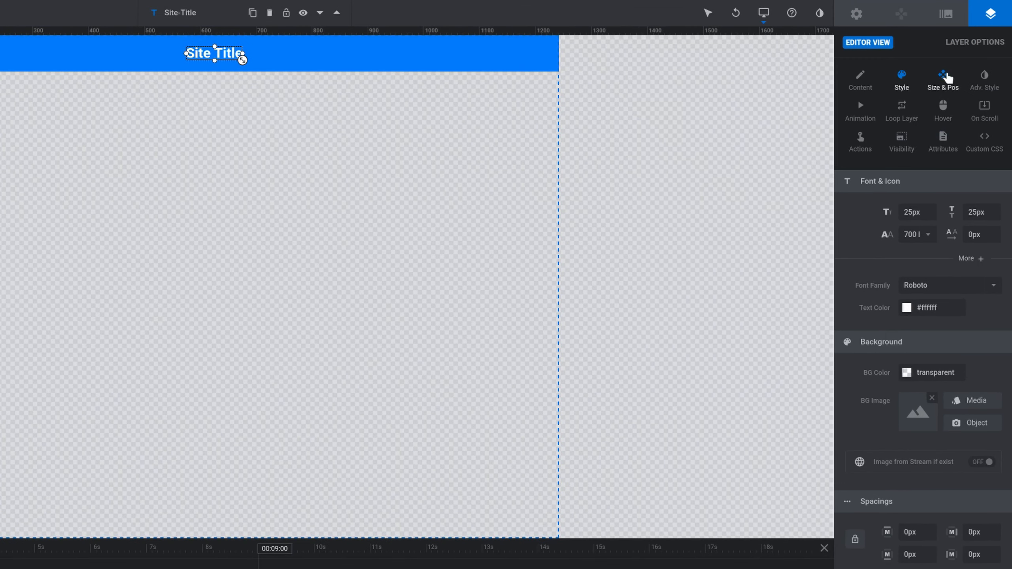
left_click(944, 76)
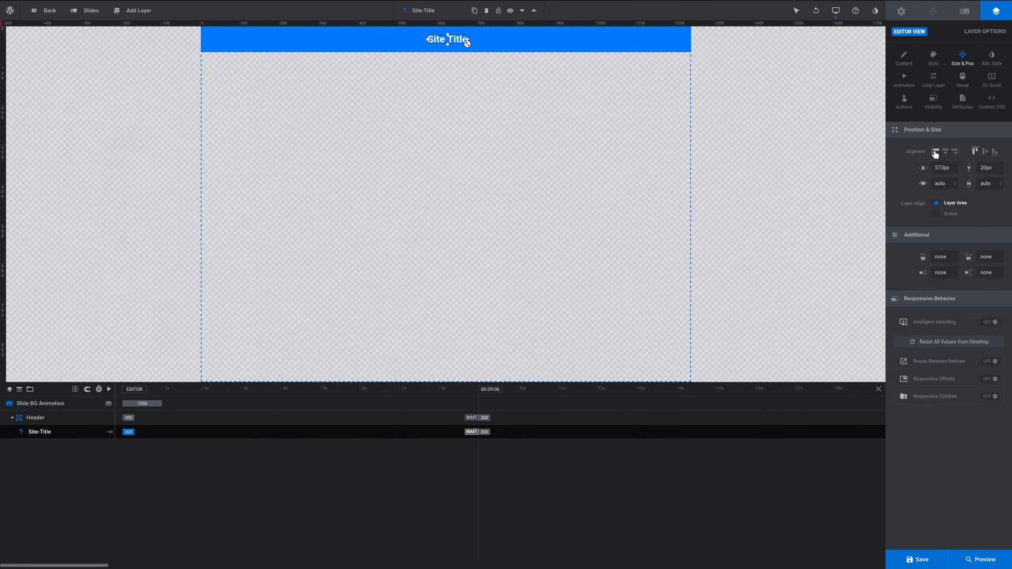
left_click(905, 212)
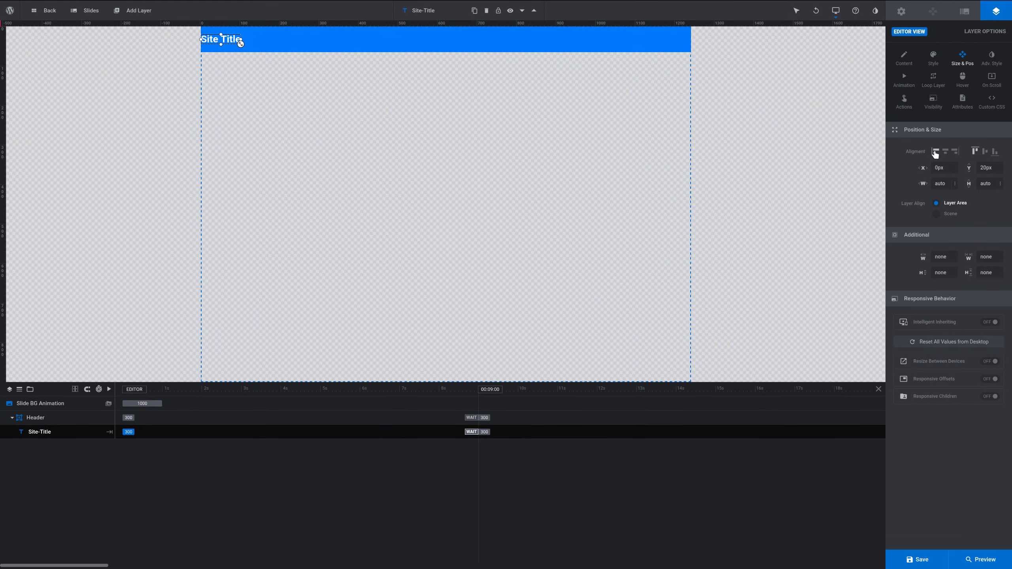
left_click(984, 153)
left_click(455, 160)
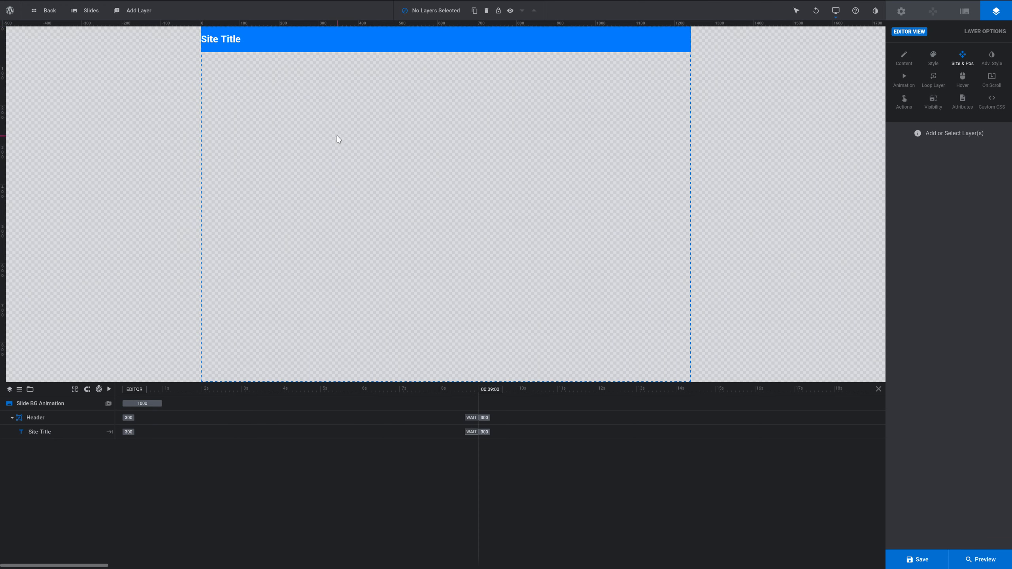
- Set the Site-Title layer's horizontal offset to 30px
left_click(217, 39)
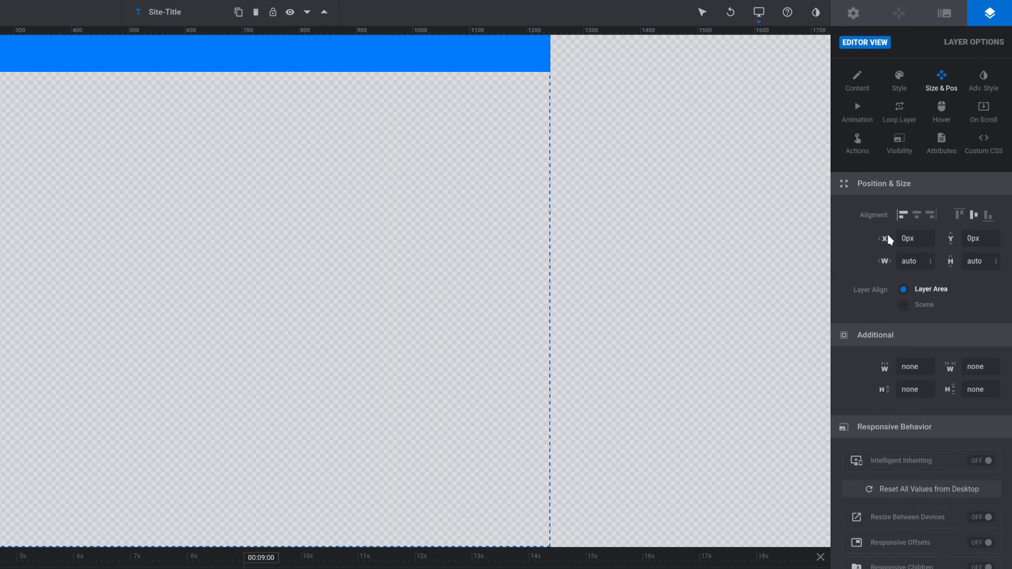
left_click(908, 241)
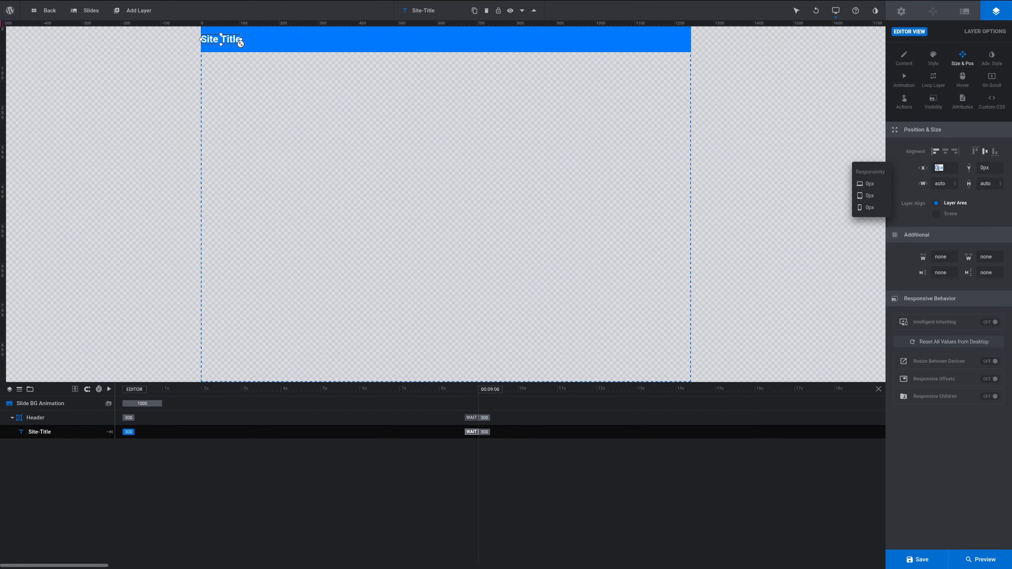
type("30")
- Center the Site-Title layer horizontally in the Notebook view
mouse_move(836, 15)
left_click(818, 40)
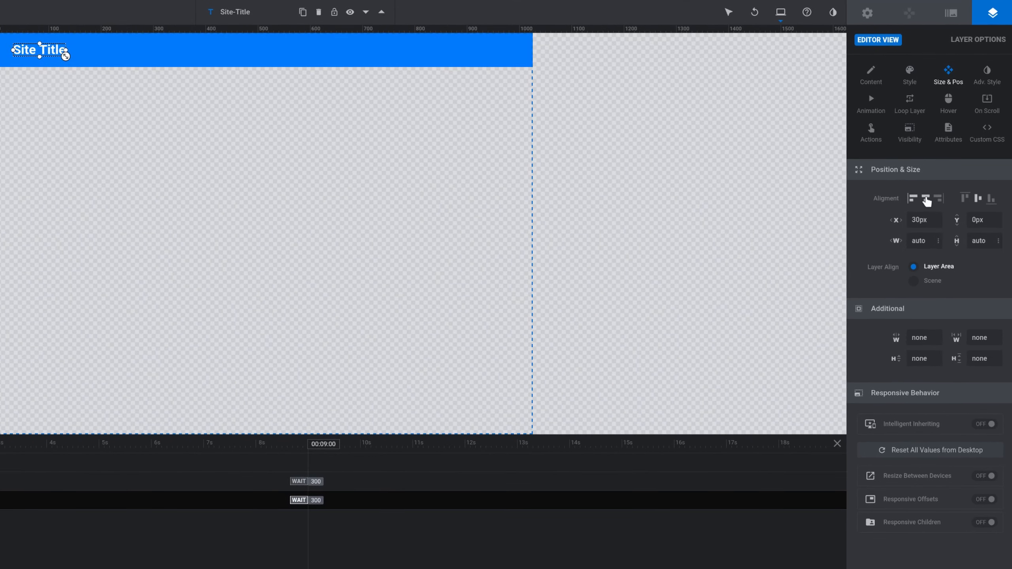
left_click(926, 199)
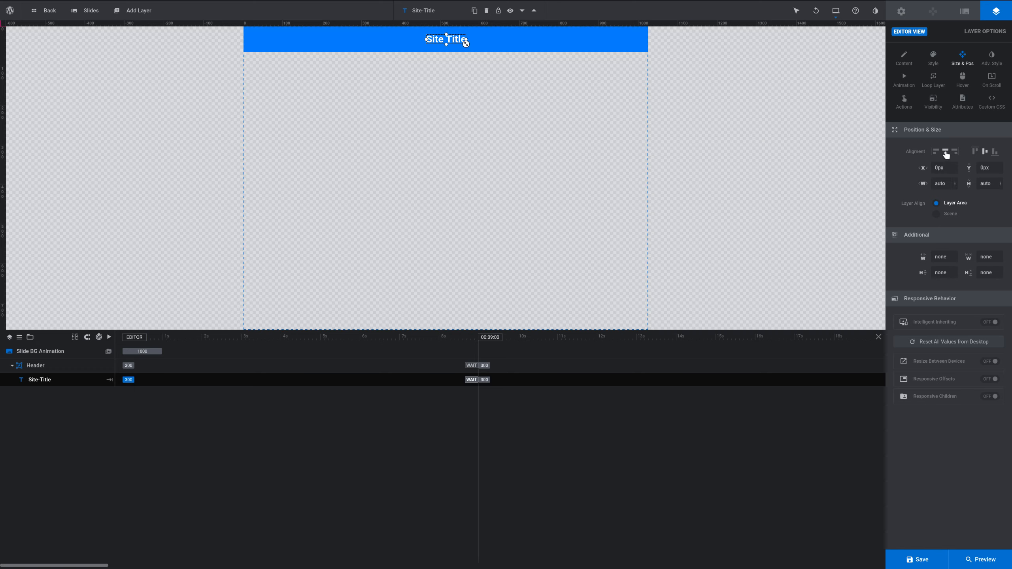
- Check the site title's alignment in the Tablet and Mobile views, and return to the Desktop view with no layer selected
mouse_move(836, 11)
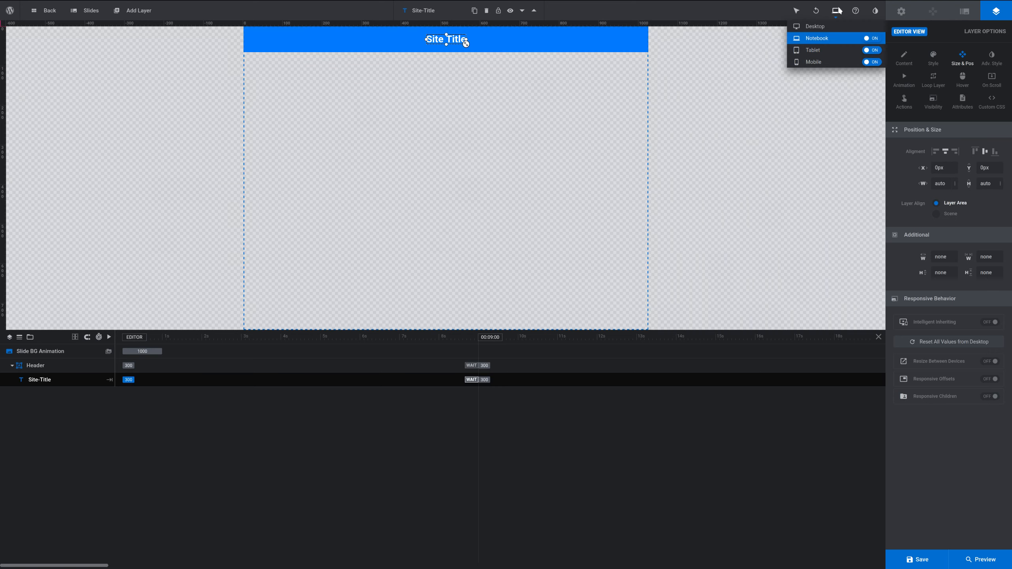
left_click(812, 50)
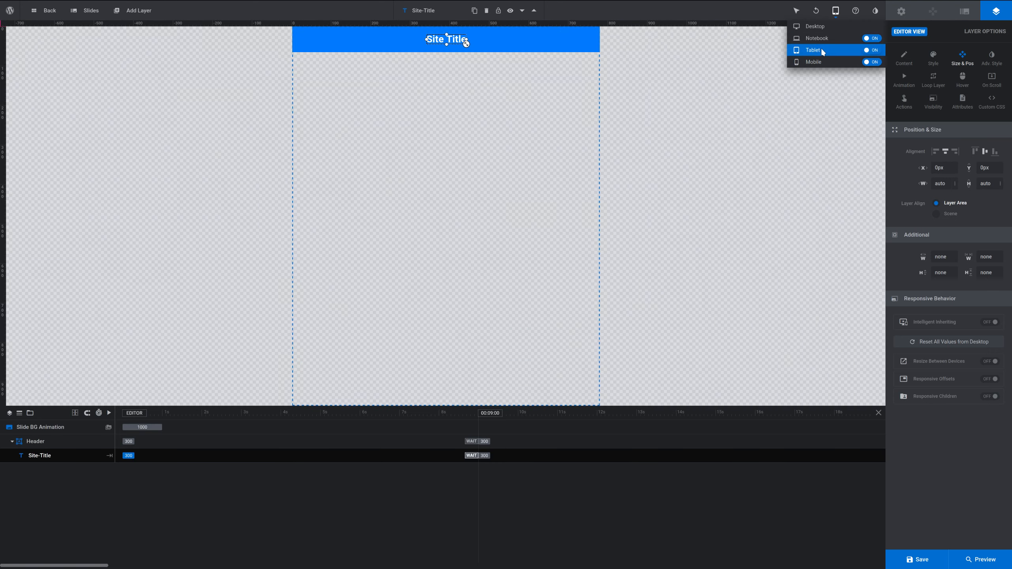
left_click(812, 62)
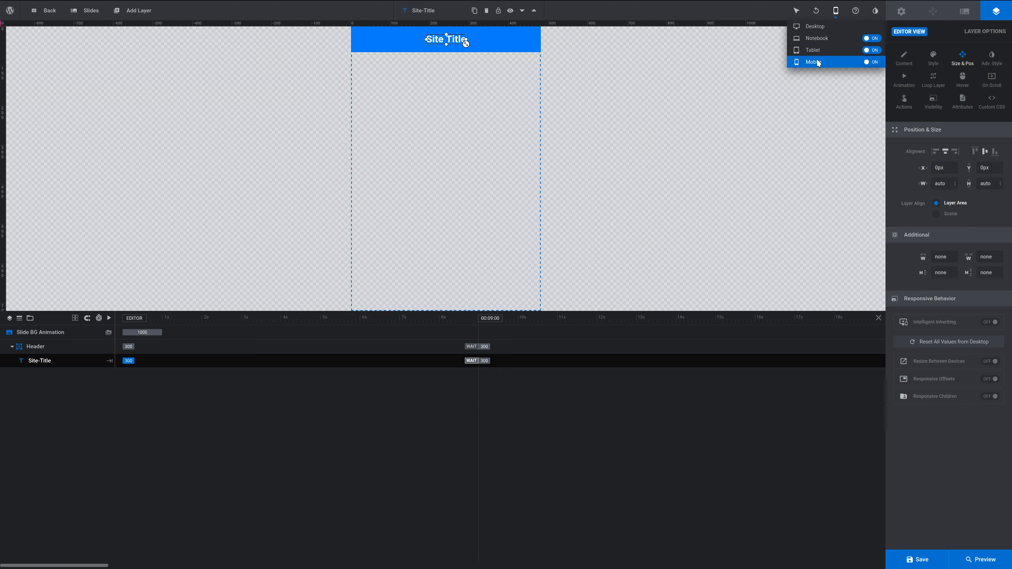
left_click(816, 27)
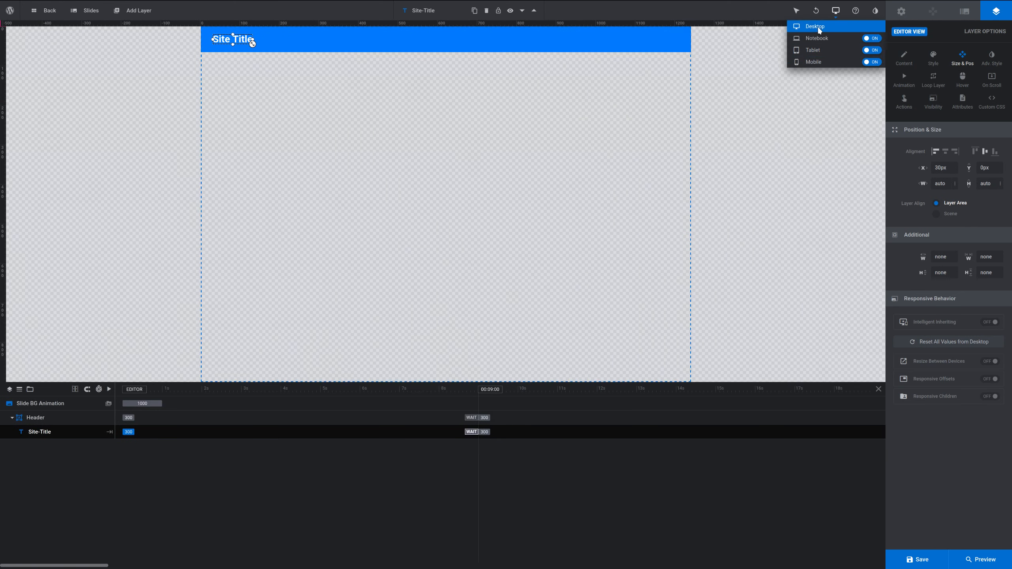
left_click(734, 137)
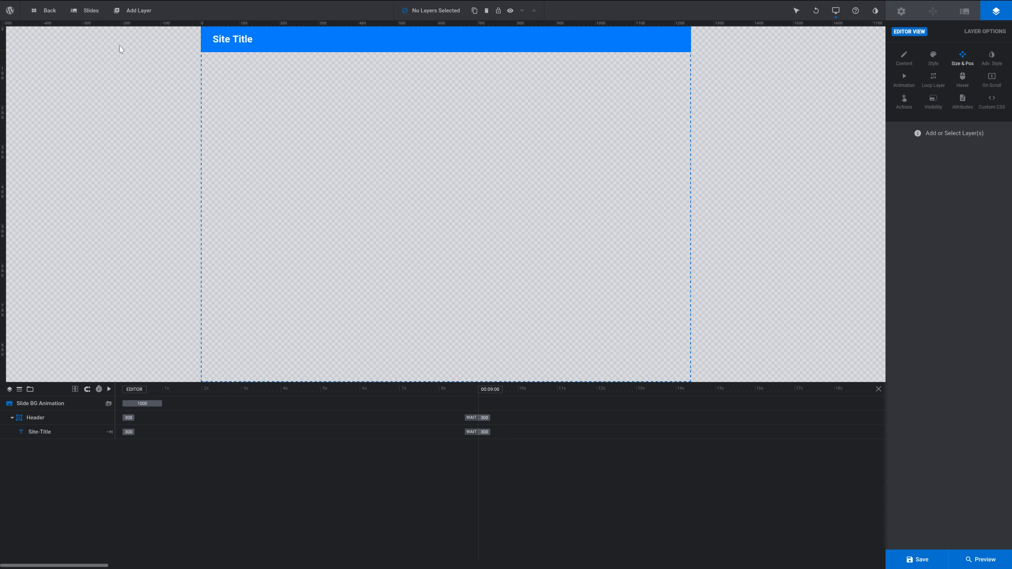
- Add a button layer with the plain white hamburger icon preset and place it in the Header group at about X 1172px, Y 3px
left_click(142, 15)
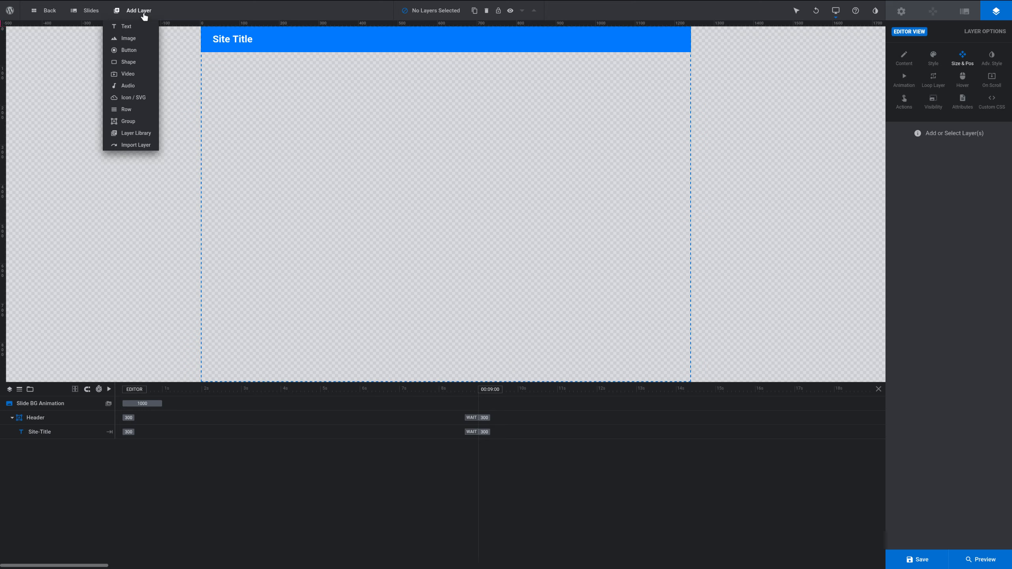
left_click(124, 51)
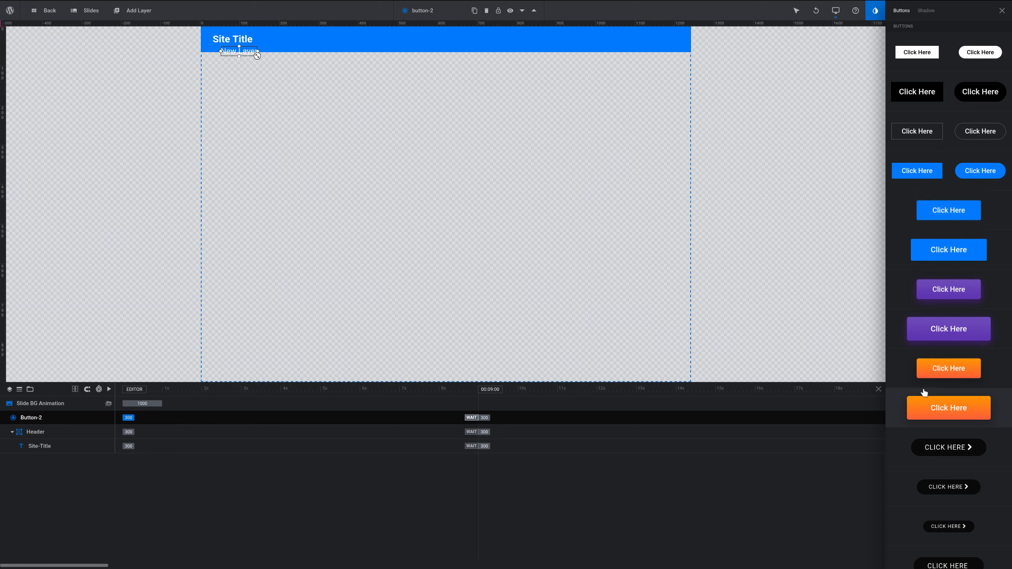
scroll(924, 393, "down", 7)
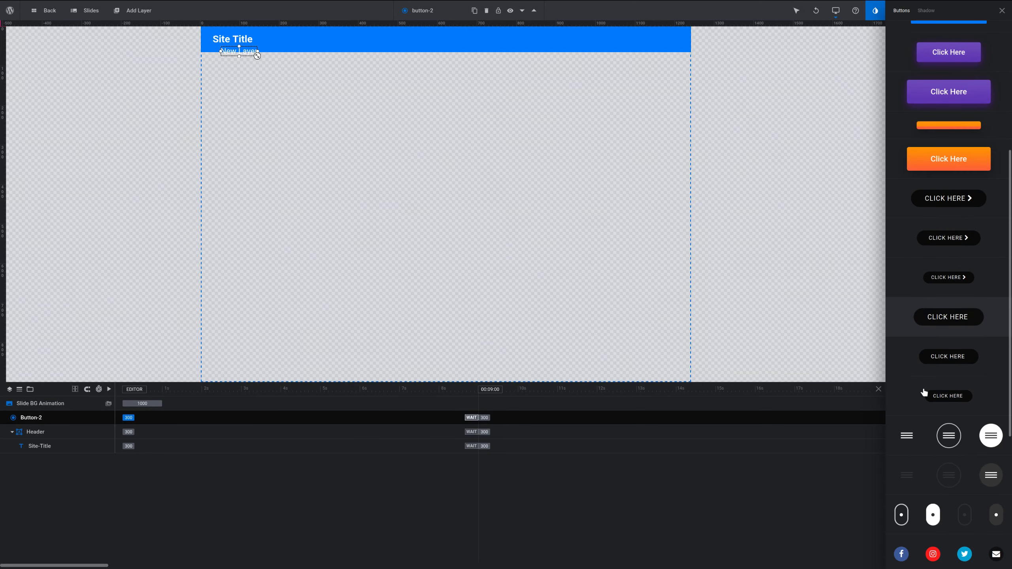
scroll(923, 393, "down", 1)
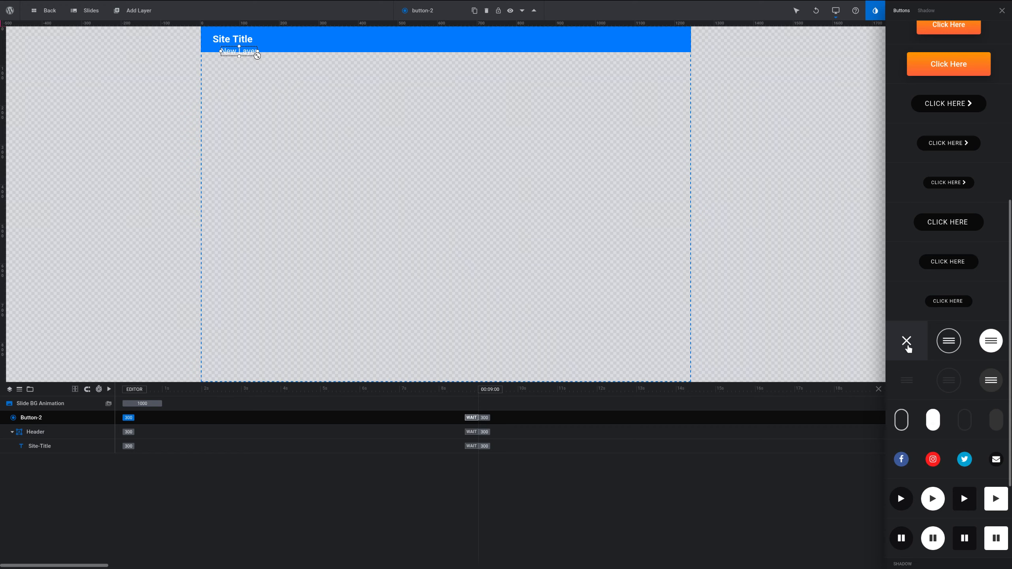
left_click(908, 343)
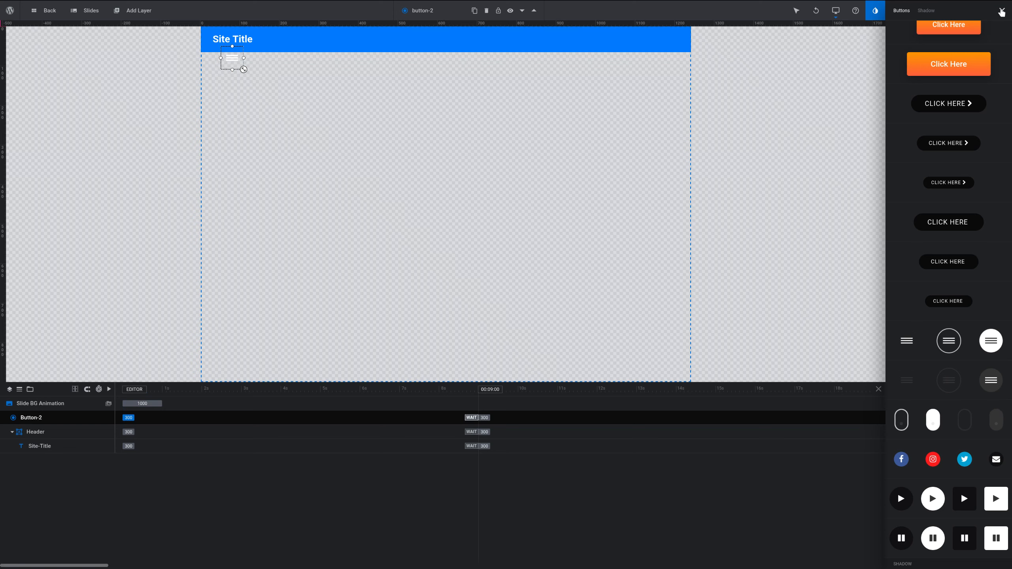
left_click(1001, 10)
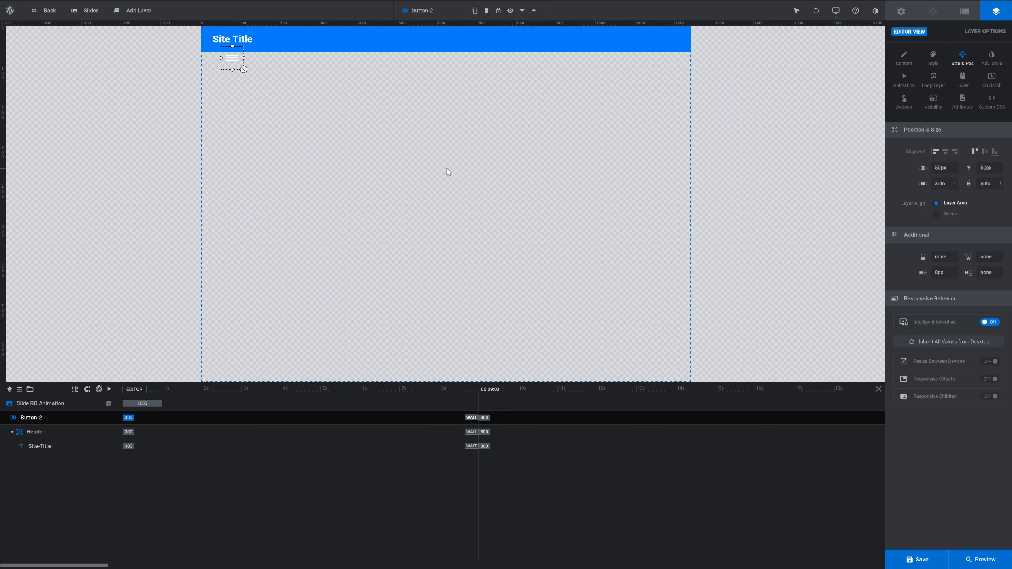
left_click_drag(232, 58, 678, 43)
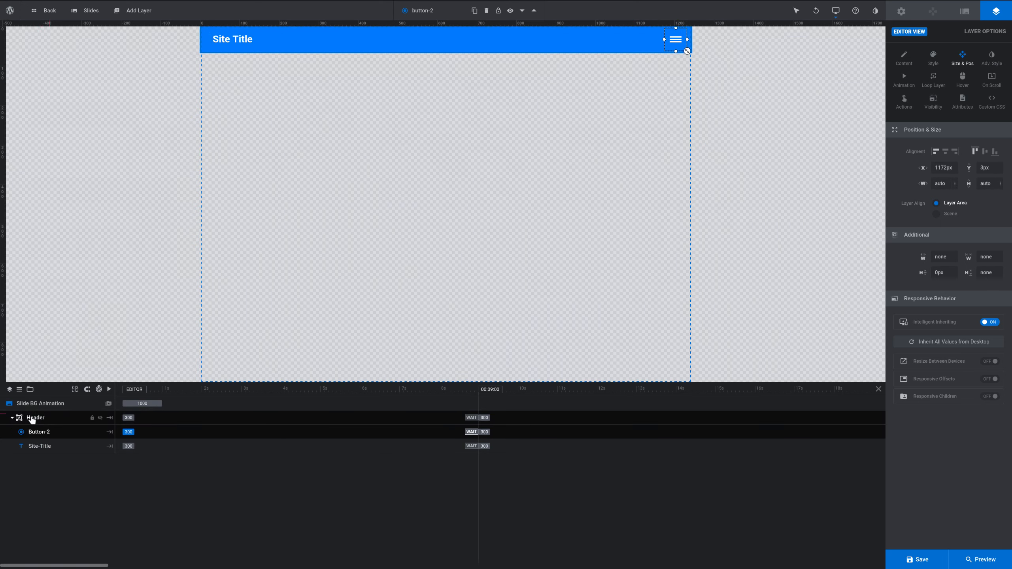
- Rename the hamburger button layer burger-button and align it to the right edge of the Header group
double_click(42, 433)
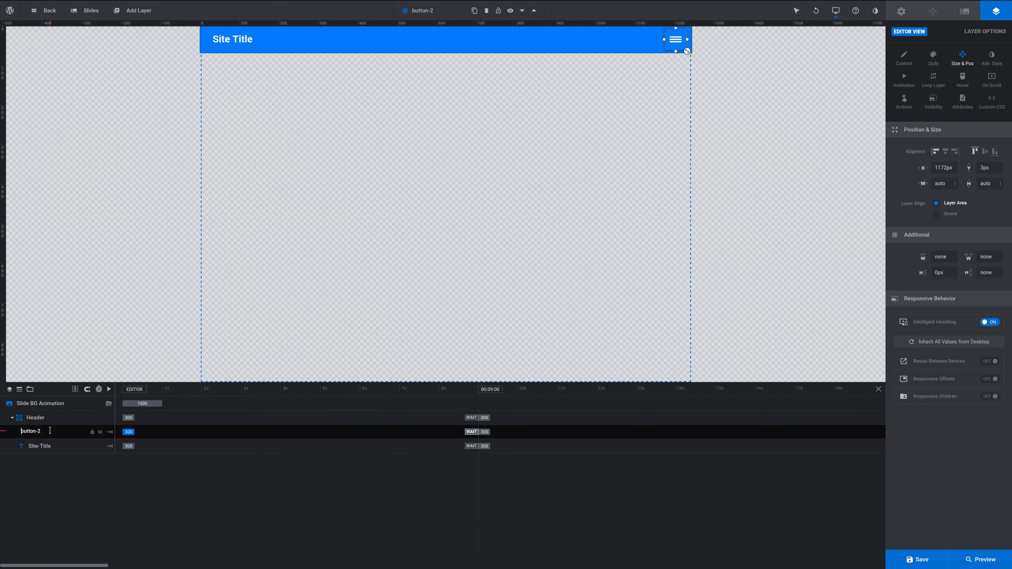
key("ctrl+a")
type("bur")
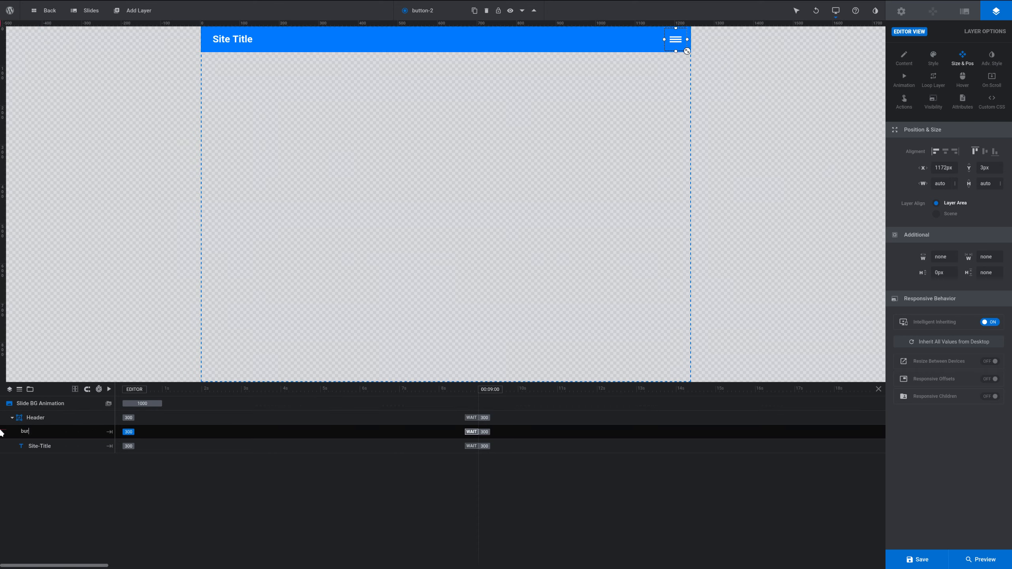
type("ger-button")
key("Return")
left_click(956, 153)
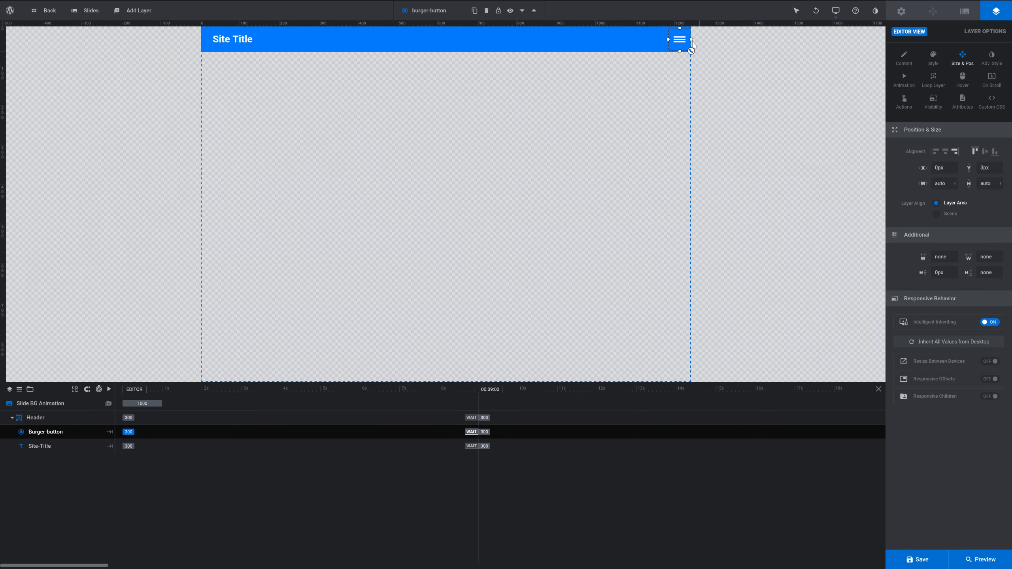
- Center the burger-button vertically in the Header group and set its X offset to 15px
left_click(985, 154)
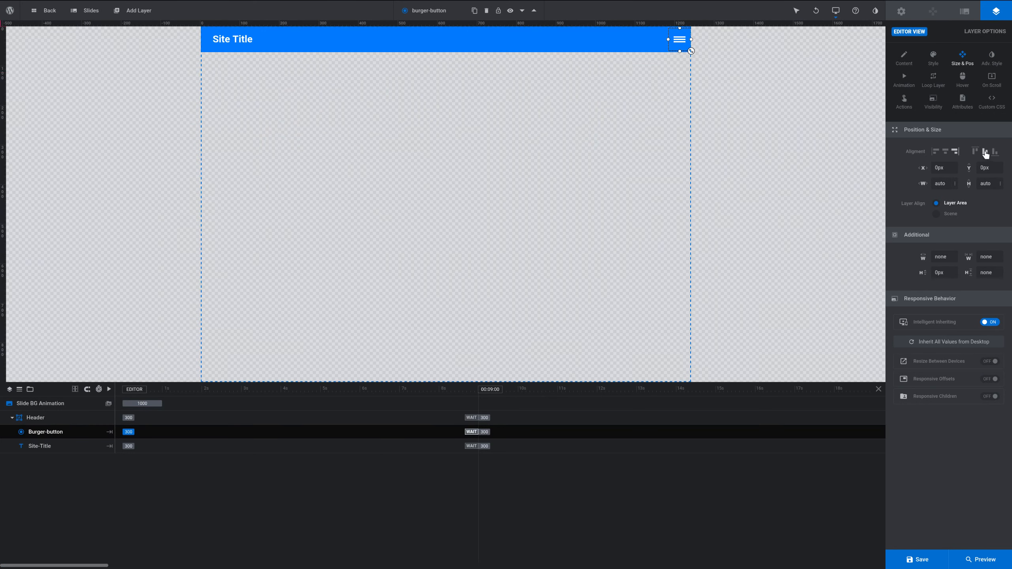
left_click(724, 61)
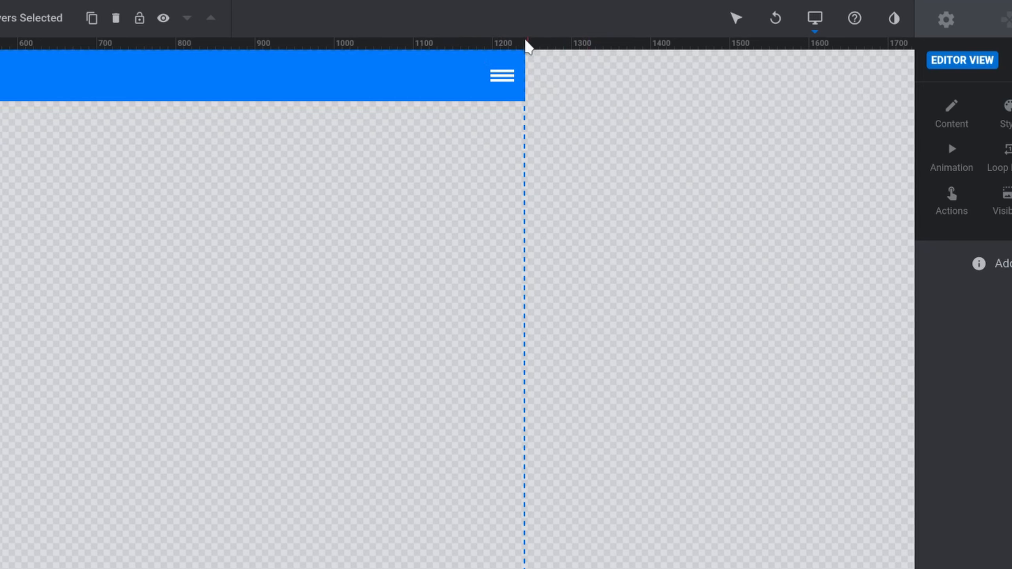
left_click(503, 79)
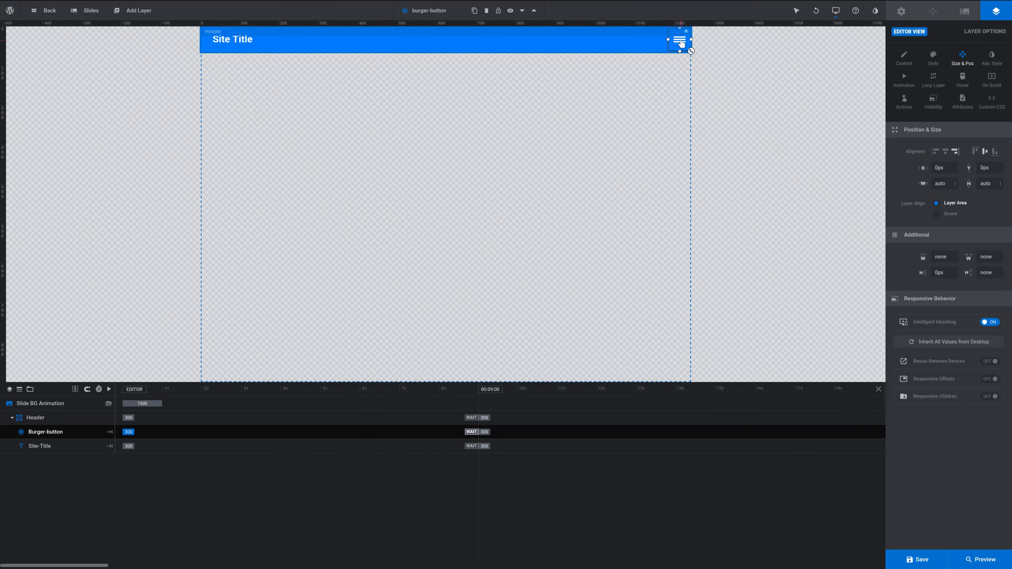
left_click(935, 167)
type("15")
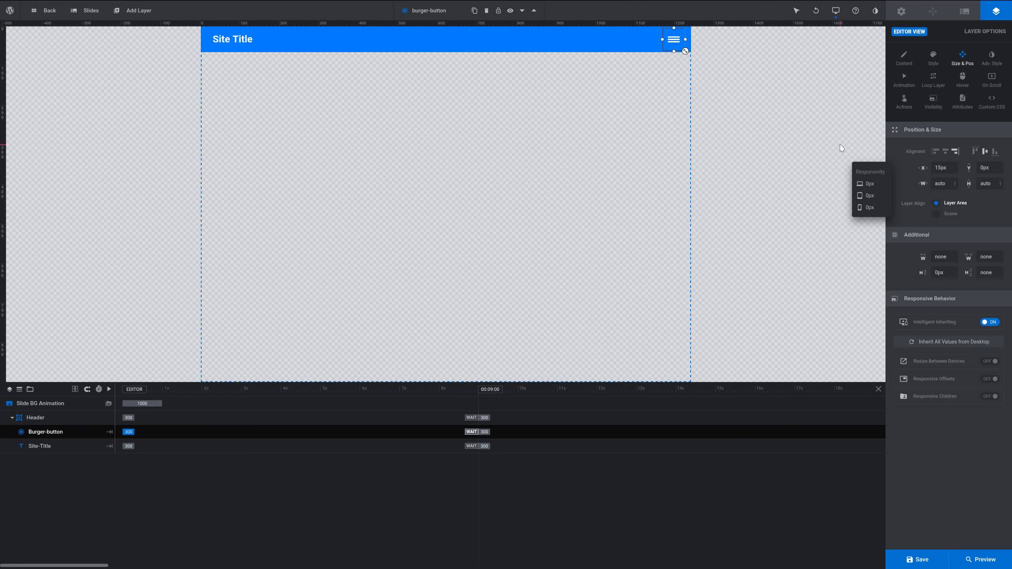
left_click(722, 91)
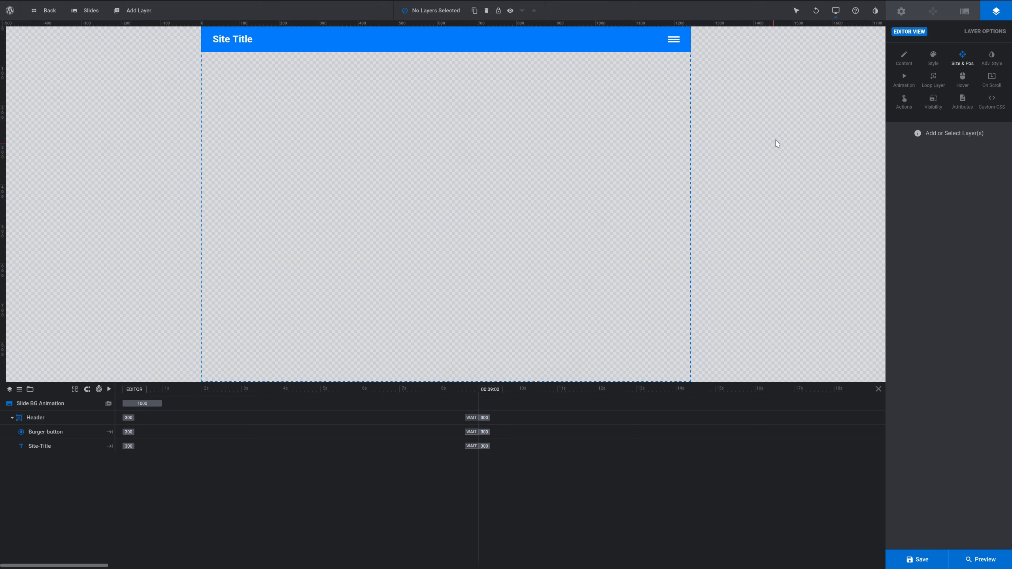
- Check the burger-button's responsive X offsets and its placement in the Notebook, Tablet and Mobile views
left_click(676, 45)
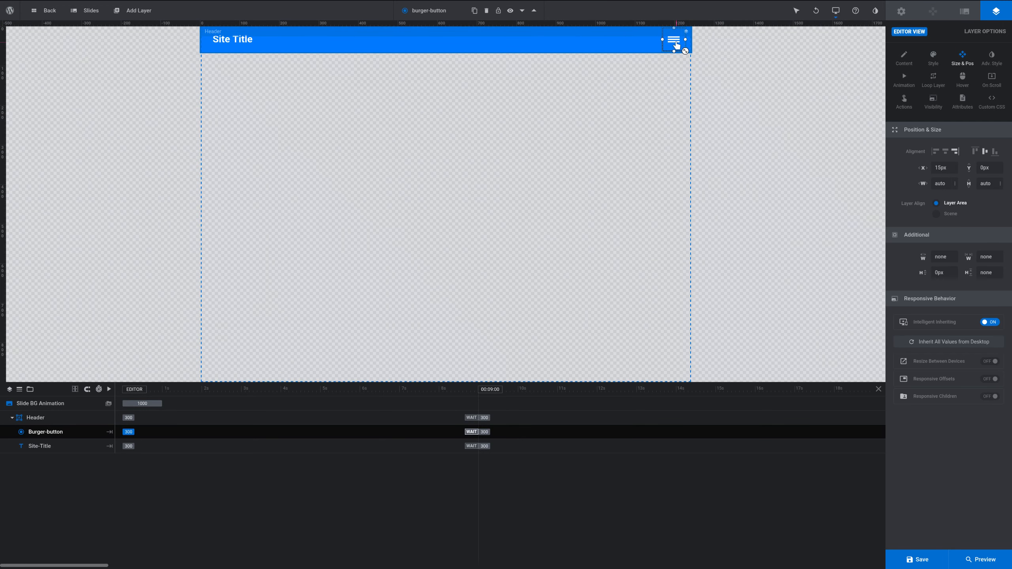
left_click(948, 168)
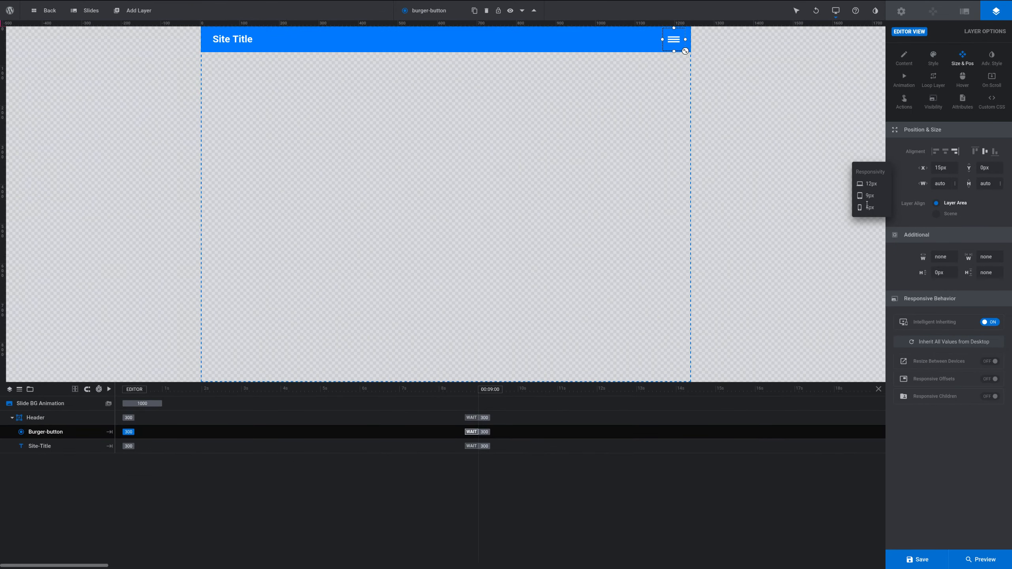
left_click(836, 14)
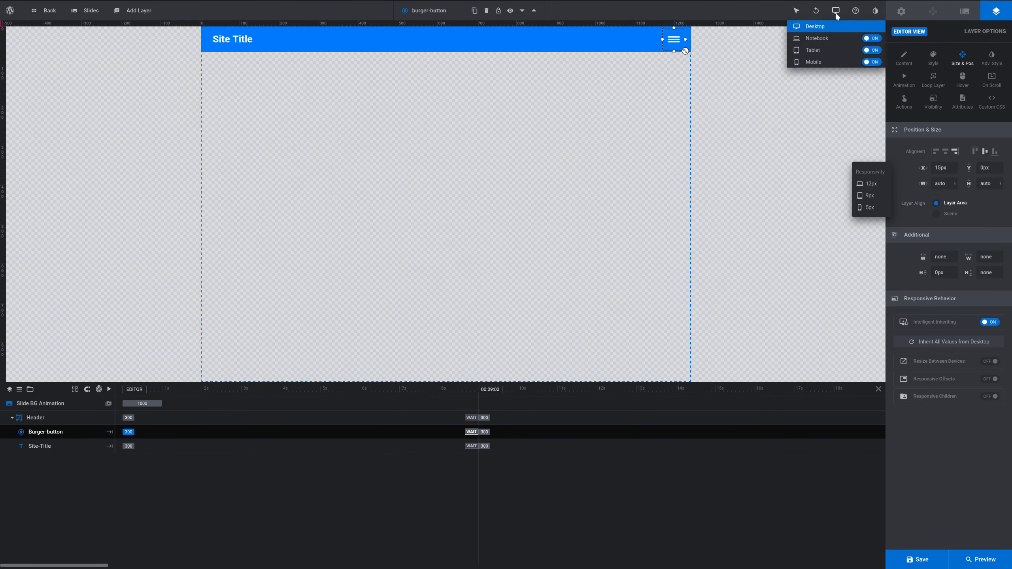
left_click(828, 39)
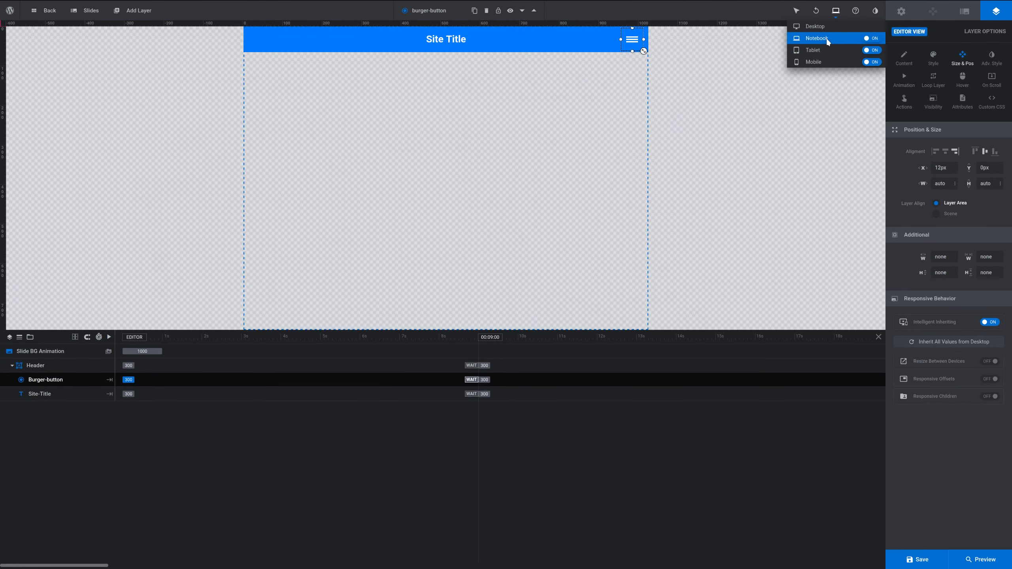
left_click(826, 51)
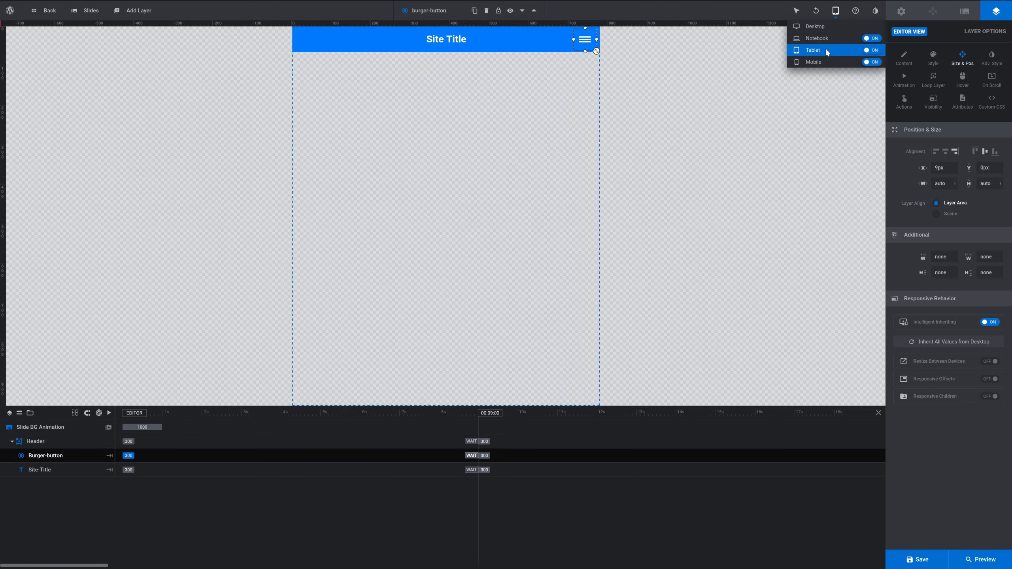
left_click(825, 63)
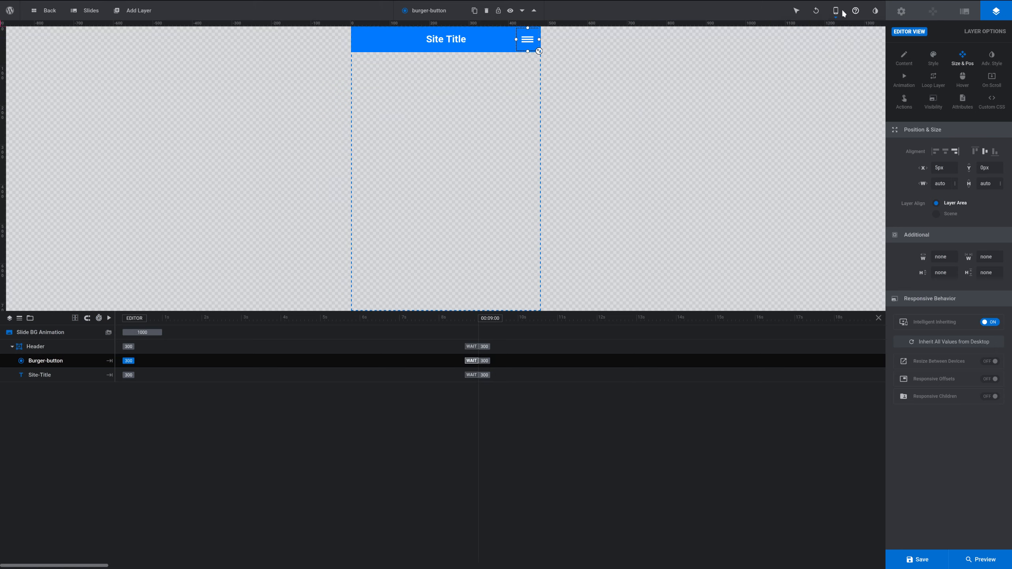
- Set the burger-button's X offset to 15px in both the Notebook and Tablet views
mouse_move(835, 11)
left_click(817, 38)
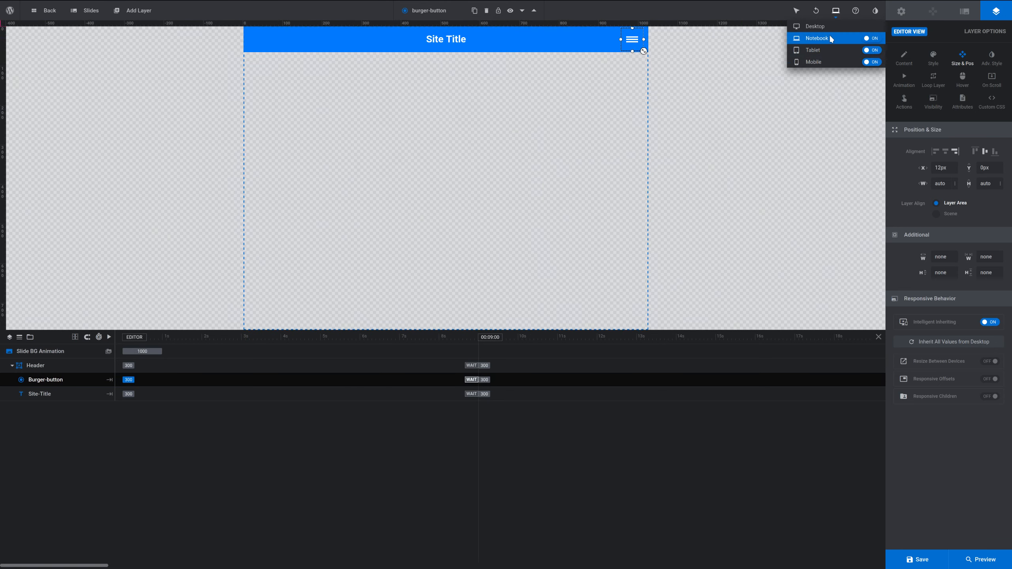
left_click(941, 168)
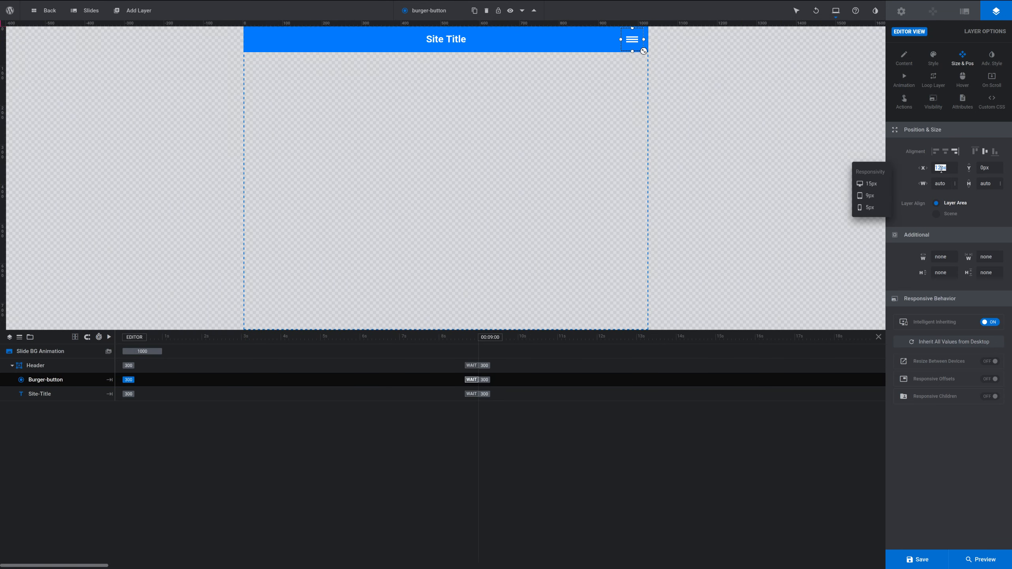
type("15px")
mouse_move(836, 11)
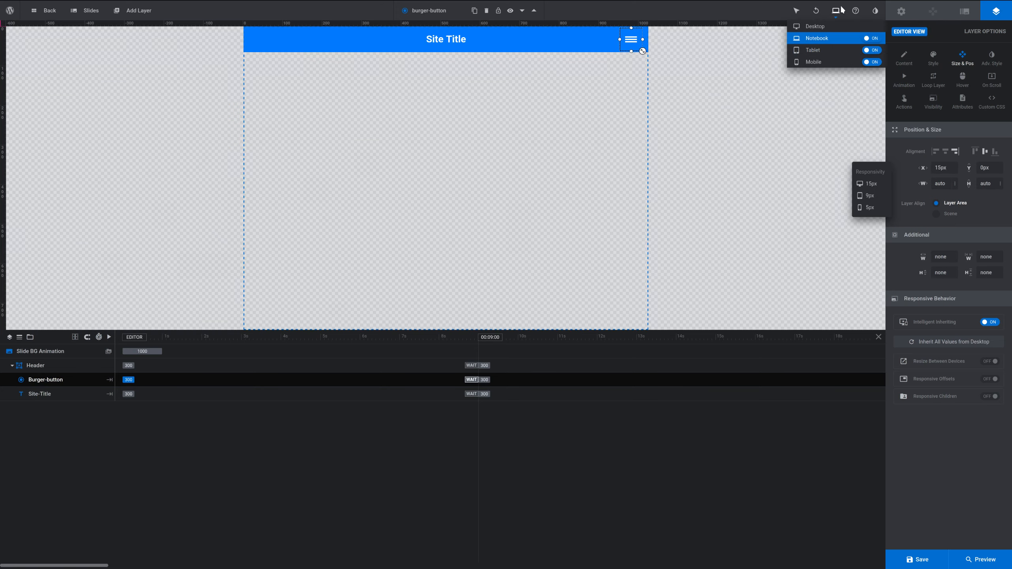
left_click(820, 54)
left_click(941, 168)
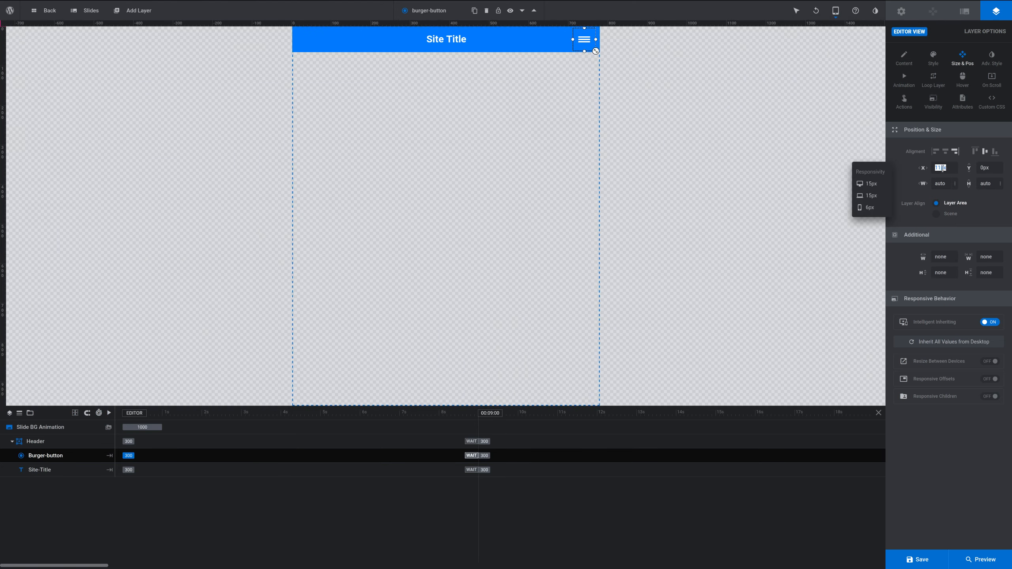
type("15px")
- Set the burger-button's X offset to 15px in the Mobile view
mouse_move(837, 11)
left_click(813, 62)
left_click(942, 167)
type("15")
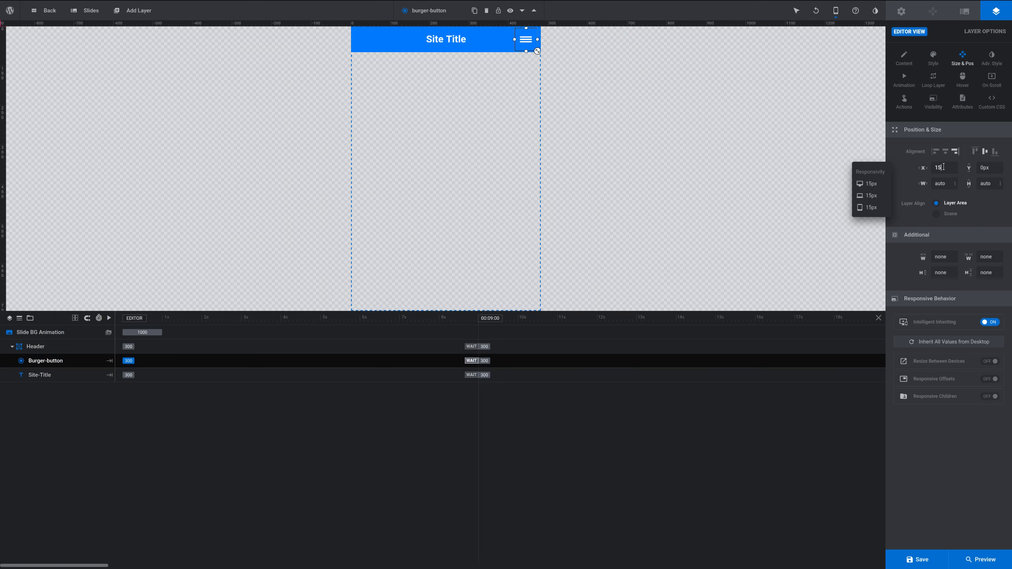
type("px")
- Review the burger-button's placement across the smaller device views, and return to the Desktop view
mouse_move(833, 19)
left_click(825, 38)
left_click(821, 61)
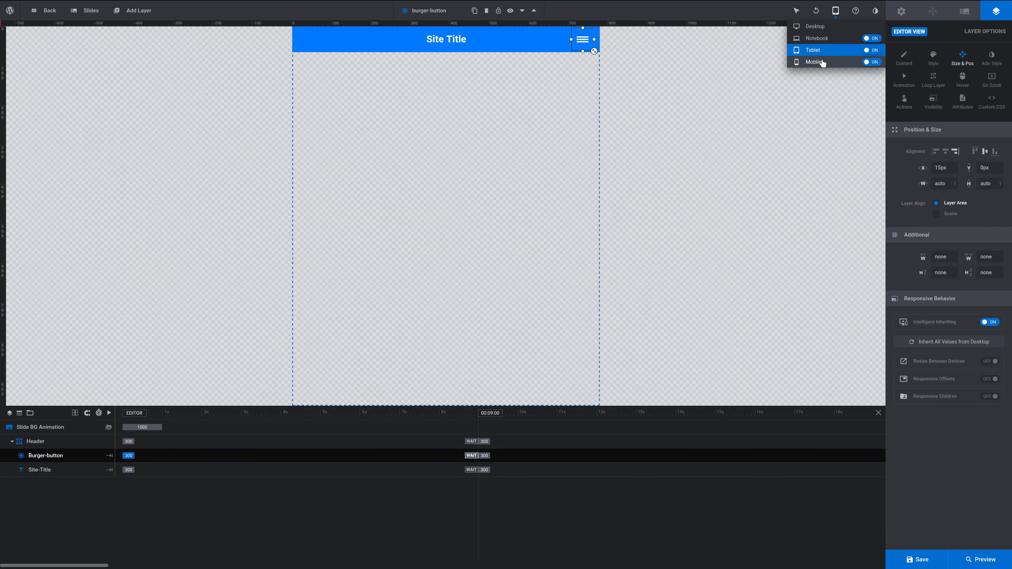
left_click(707, 86)
mouse_move(835, 10)
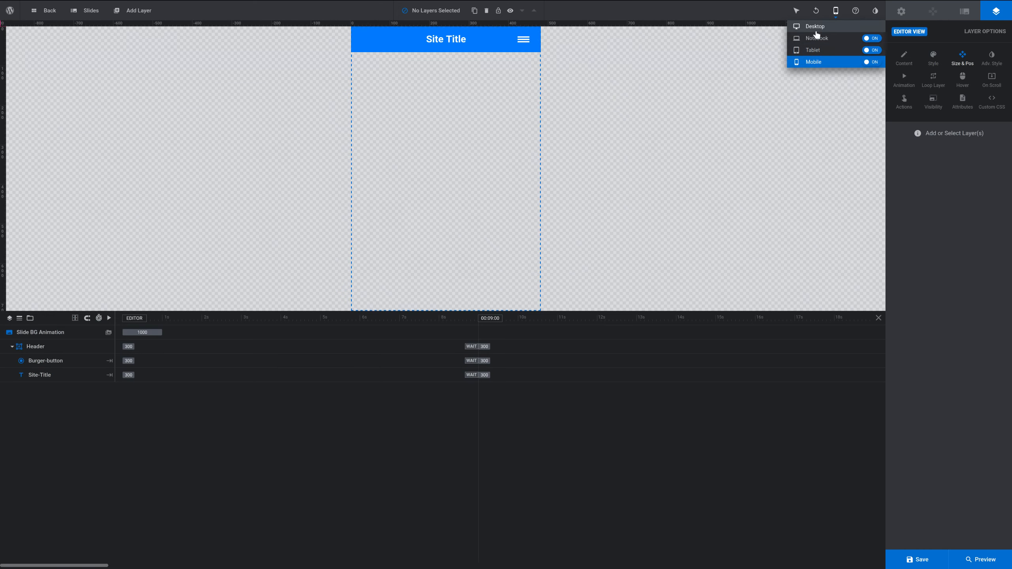
left_click(817, 26)
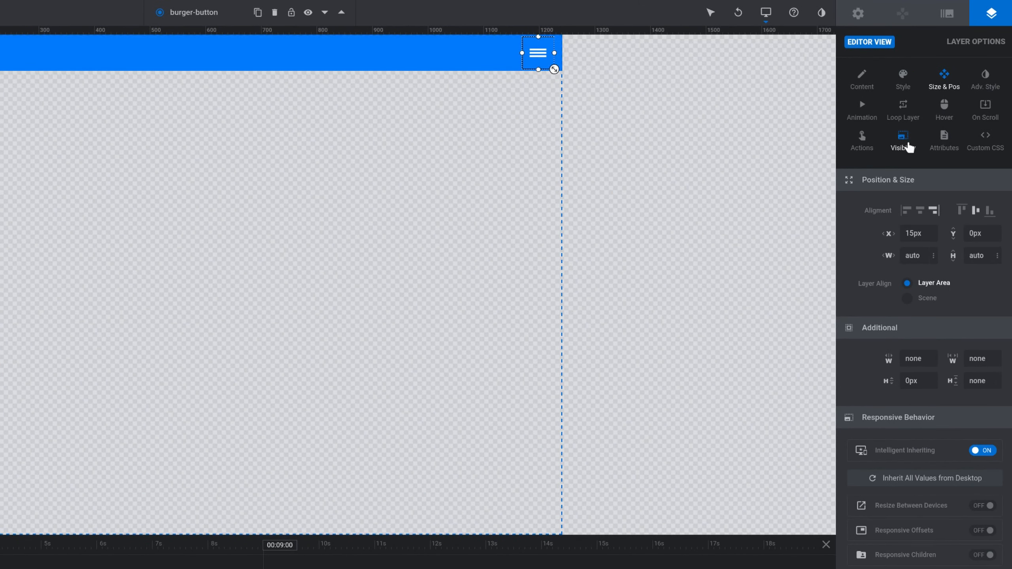
- Turn off the burger-button's visibility on desktop and check the header in the Notebook view
left_click(910, 147)
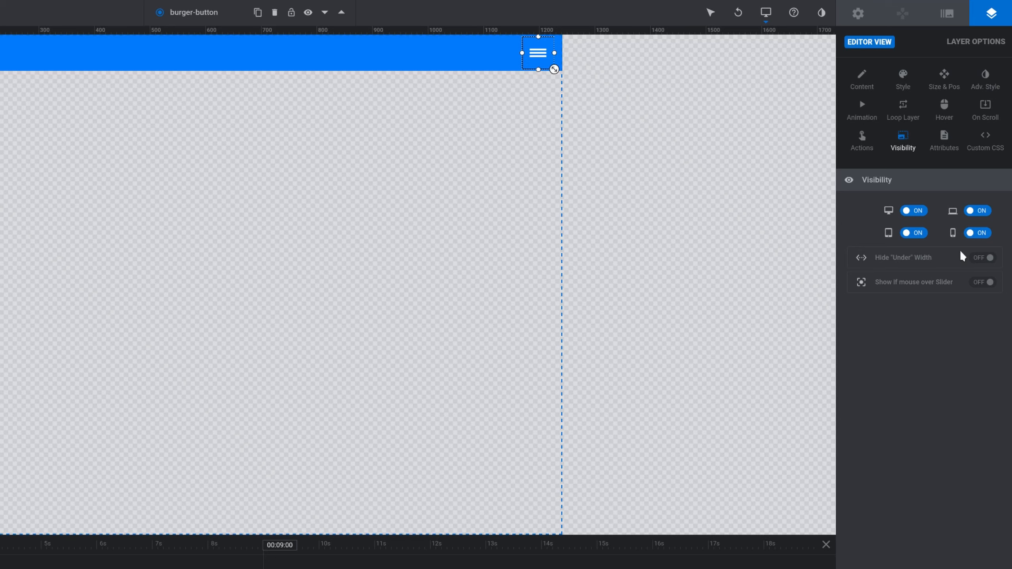
left_click(911, 213)
left_click(536, 406)
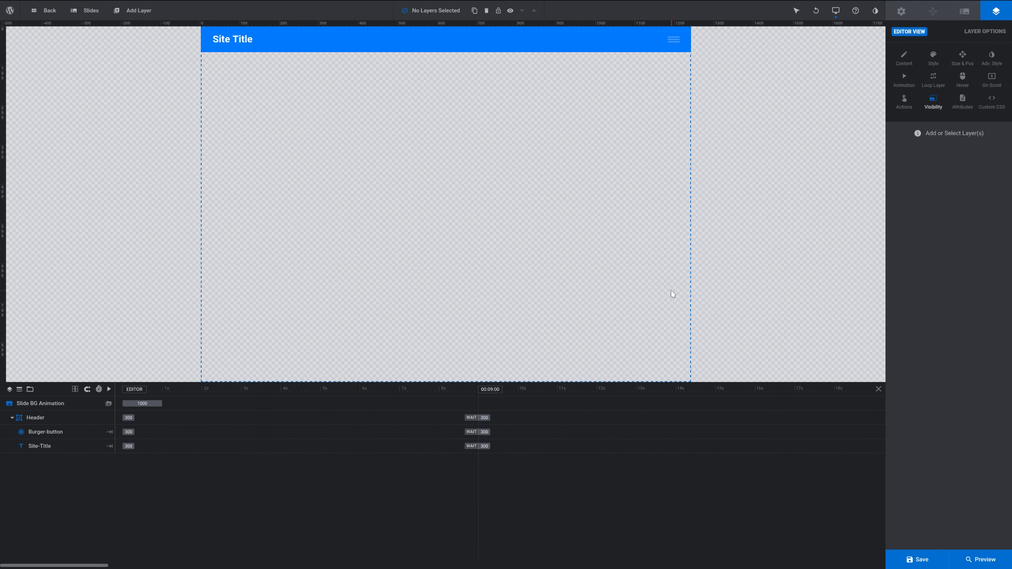
mouse_move(836, 11)
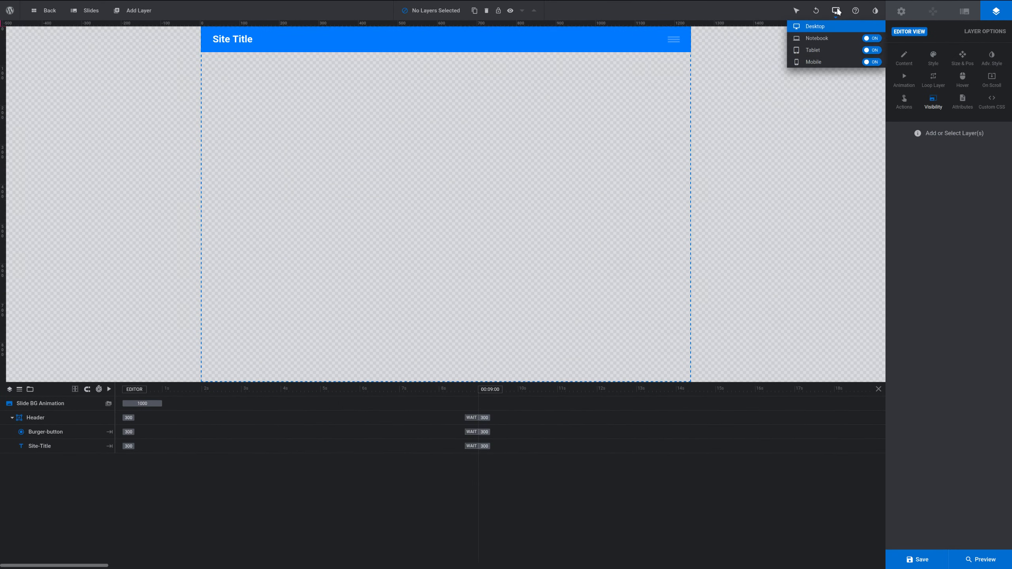
left_click(824, 40)
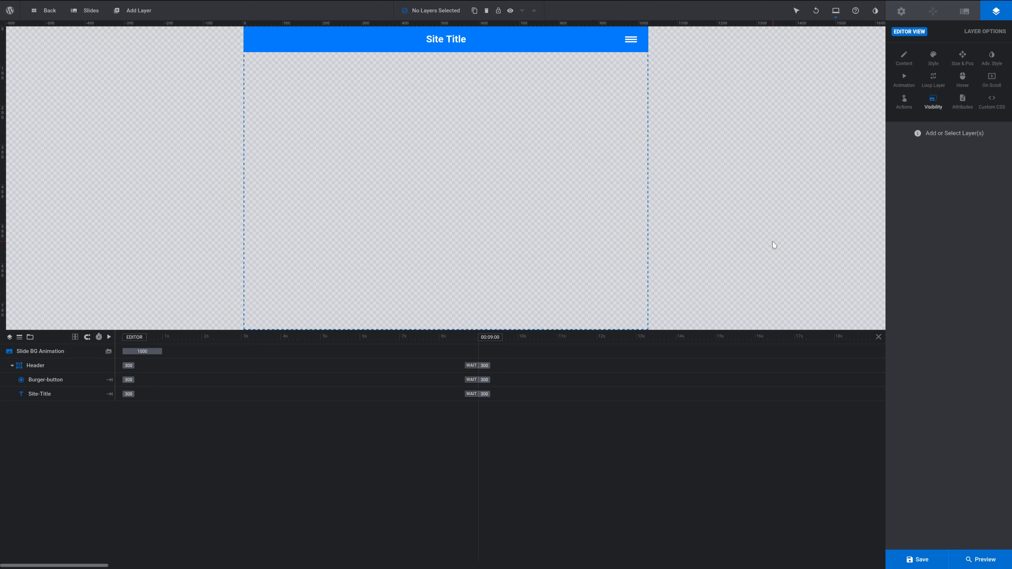
- Save the slide and preview the module at desktop, notebook, tablet and mobile sizes, closing the preview when done
left_click(922, 558)
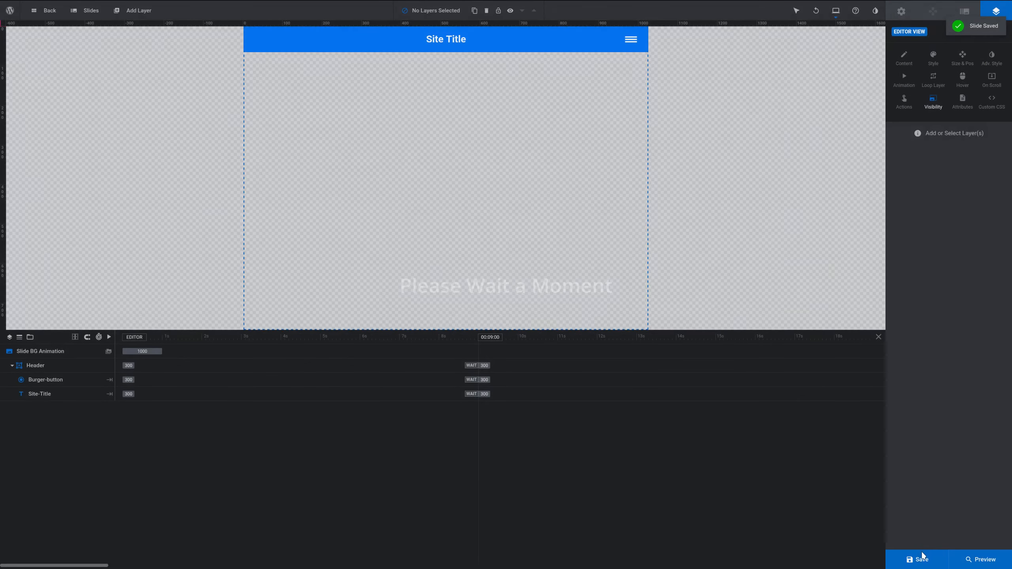
left_click(980, 558)
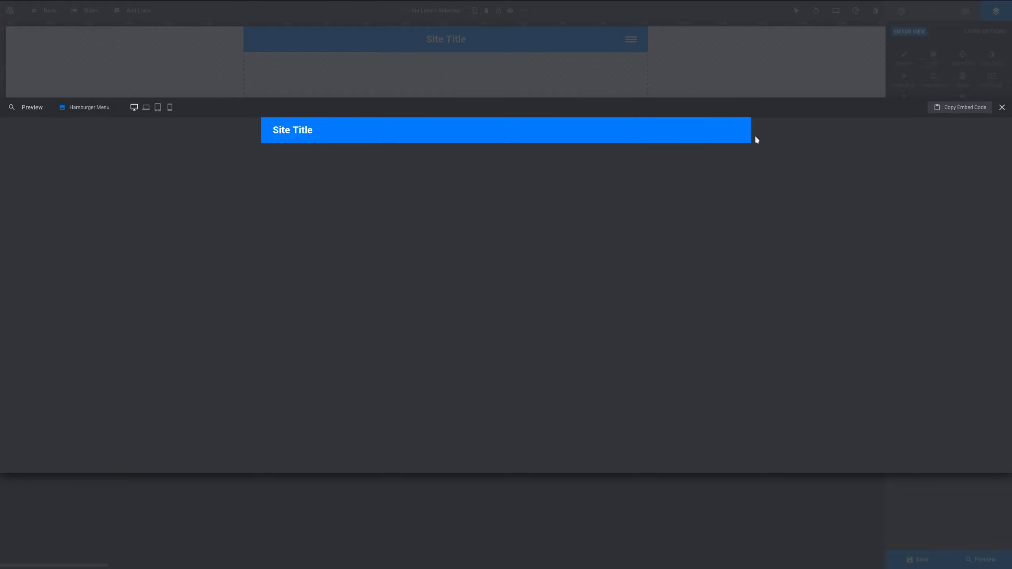
left_click(146, 107)
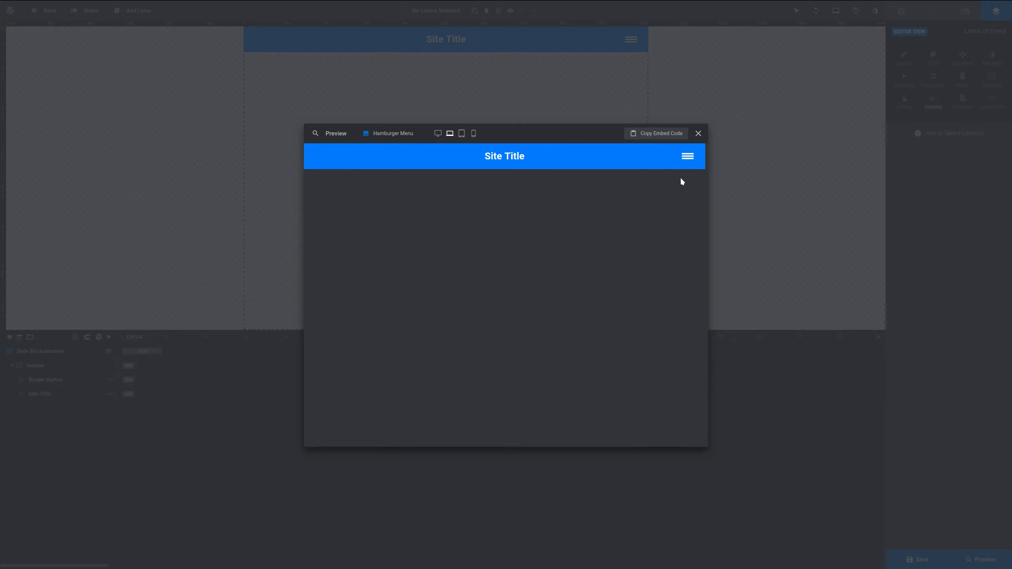
left_click(461, 133)
left_click(522, 95)
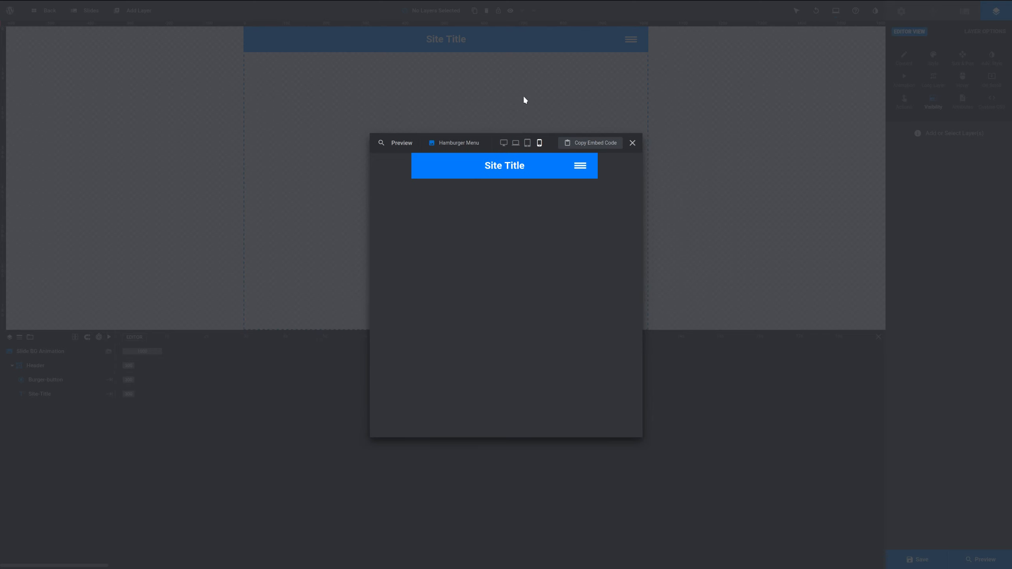
left_click(632, 143)
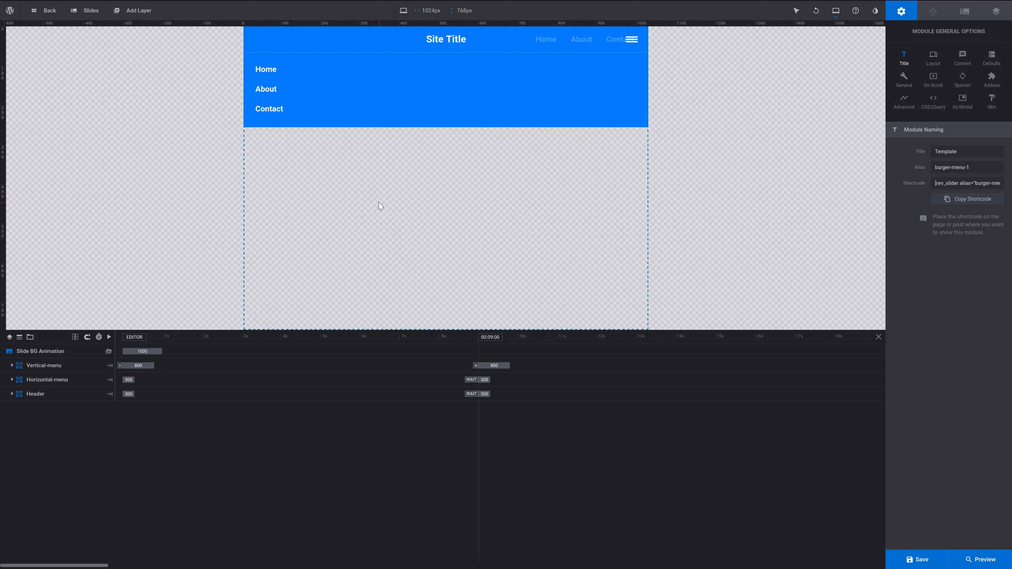
- Add a group layer in the Desktop view and rename it Vertical-Menu
left_click(836, 10)
left_click(832, 28)
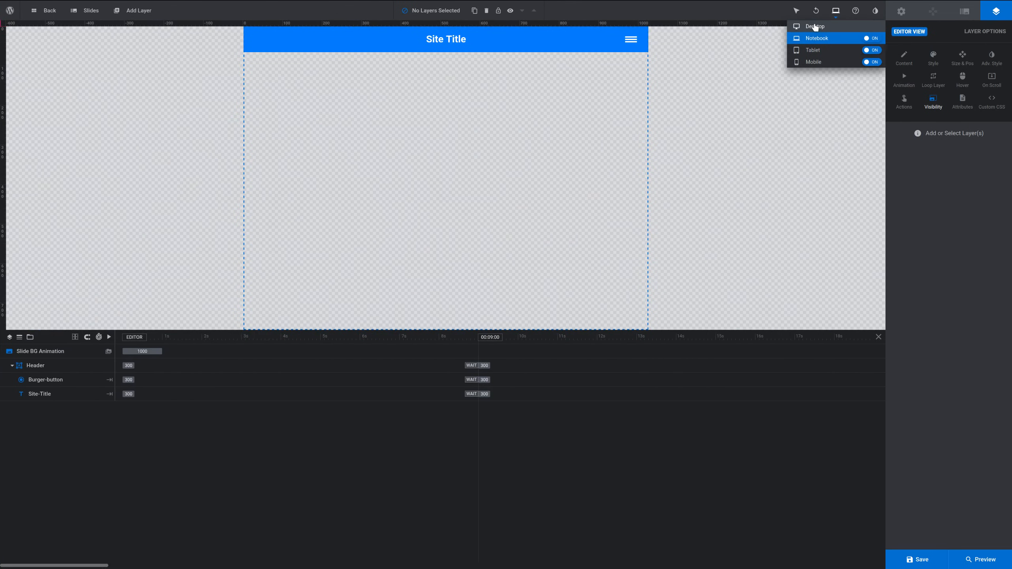
left_click(814, 27)
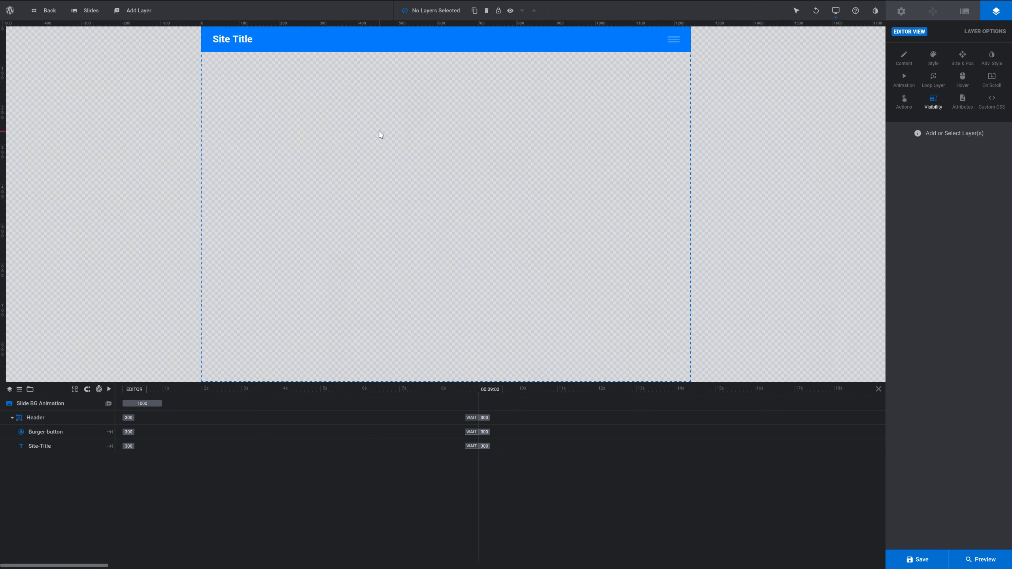
mouse_move(120, 12)
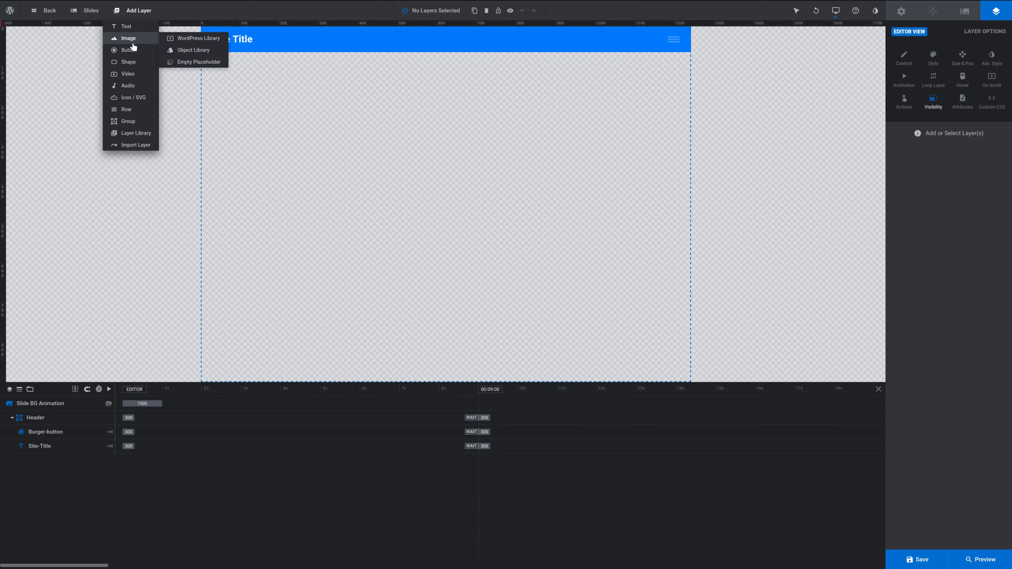
left_click(130, 122)
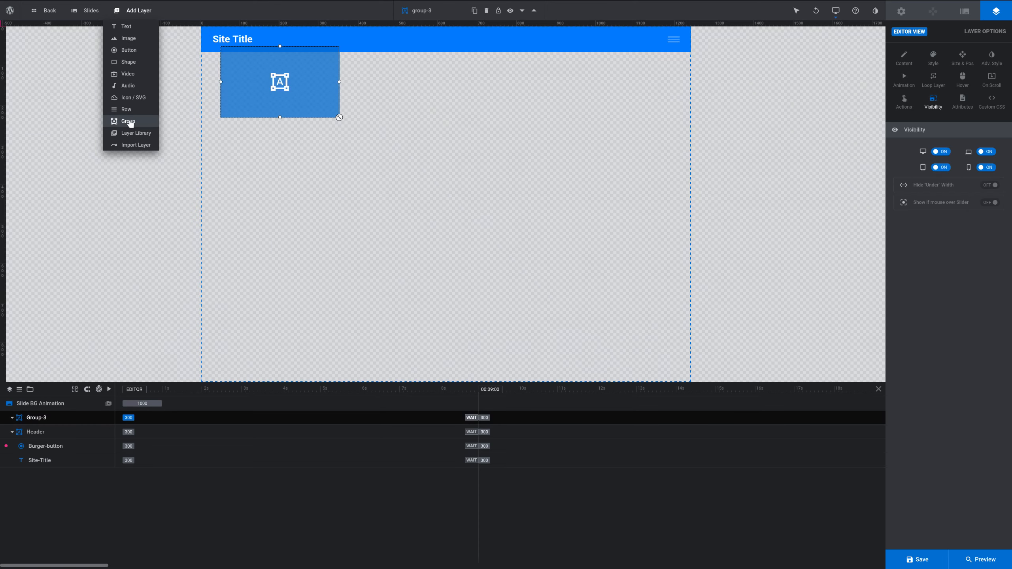
double_click(38, 417)
key("ctrl+a")
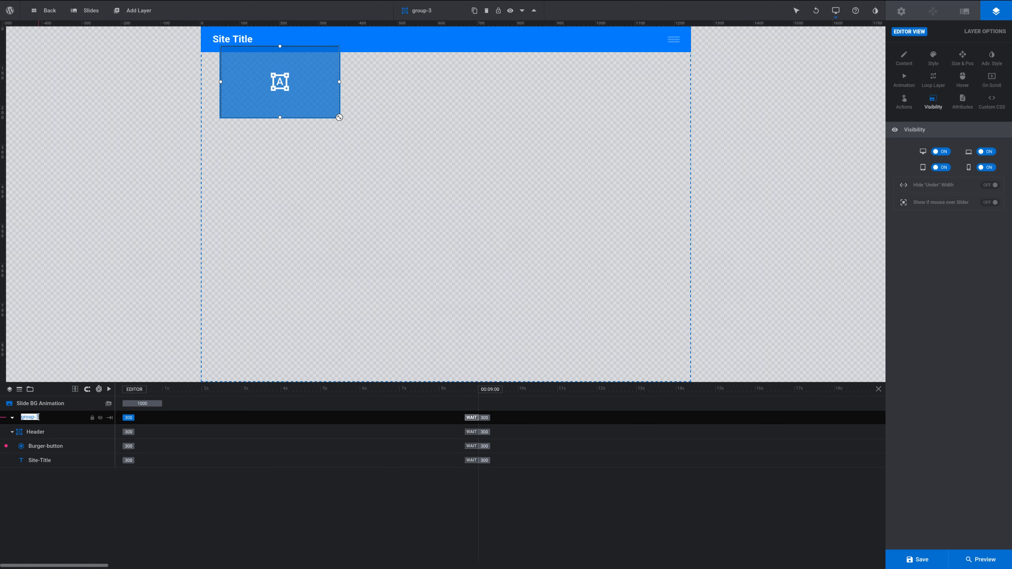
type("Vertical-Menu")
key("Return")
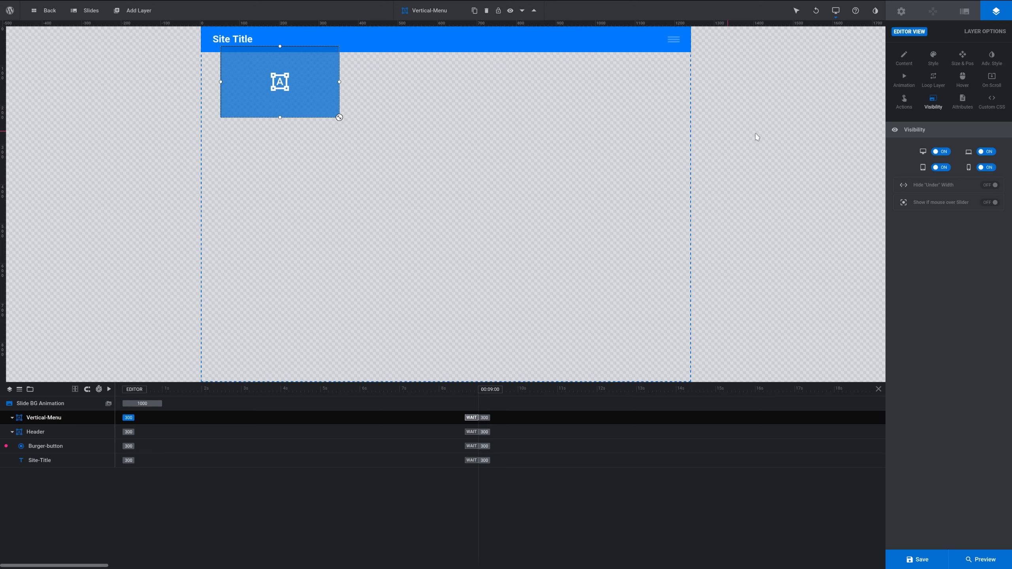
- Set the Vertical-Menu group's Y position to 65px and its size preset to Full Width
left_click(962, 56)
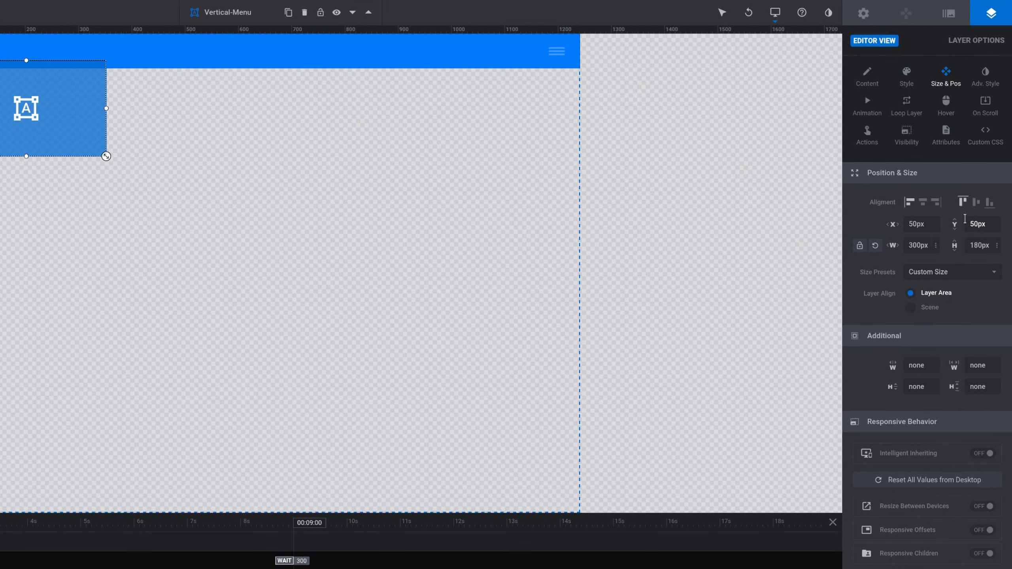
left_click(978, 224)
type("6")
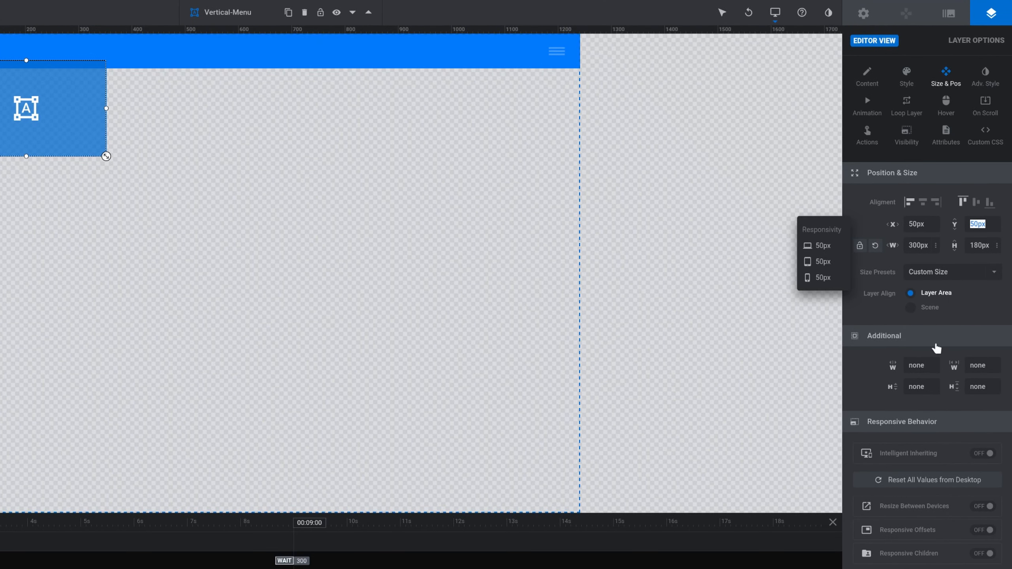
type("5")
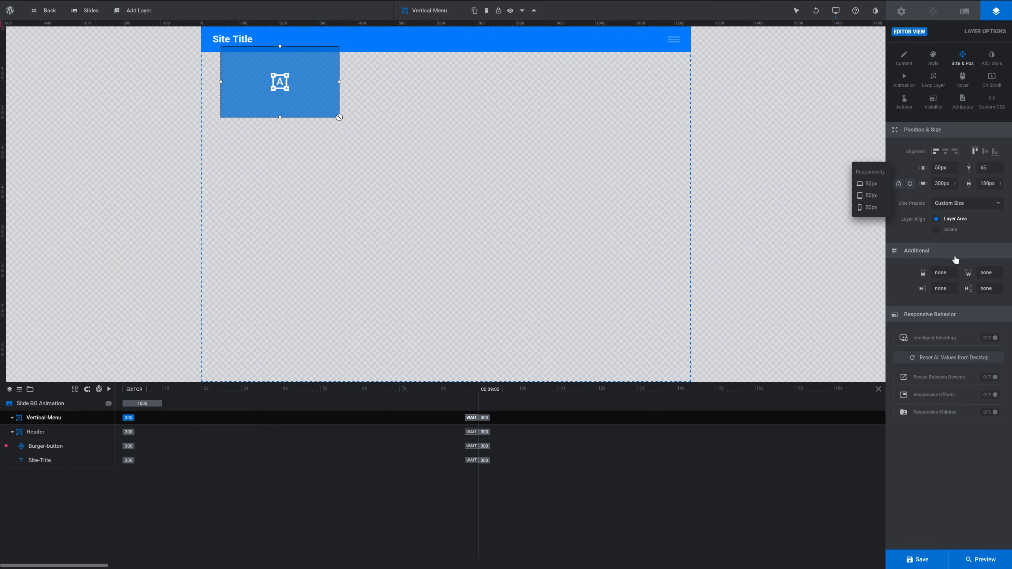
type("px")
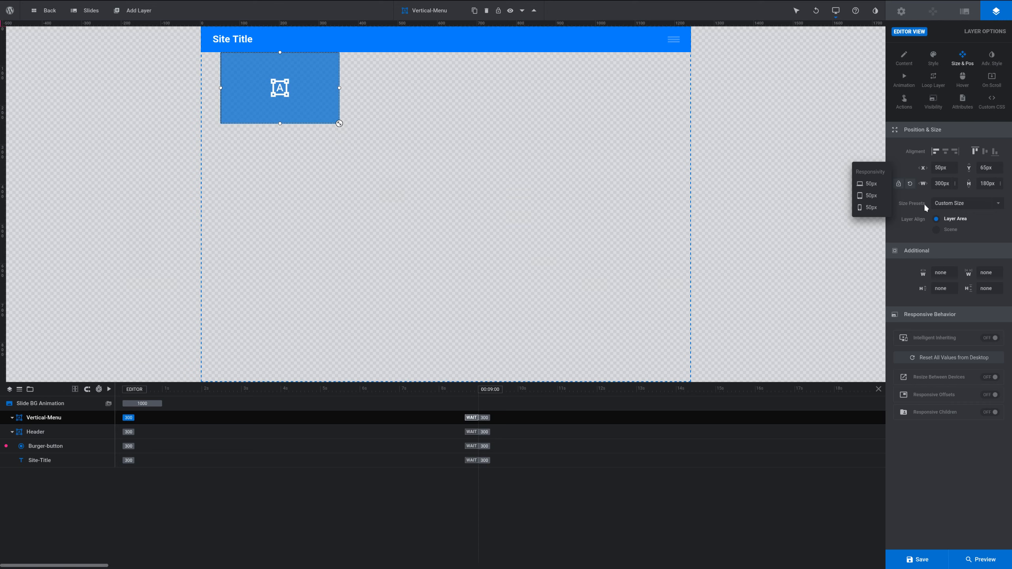
left_click(974, 204)
key("Return")
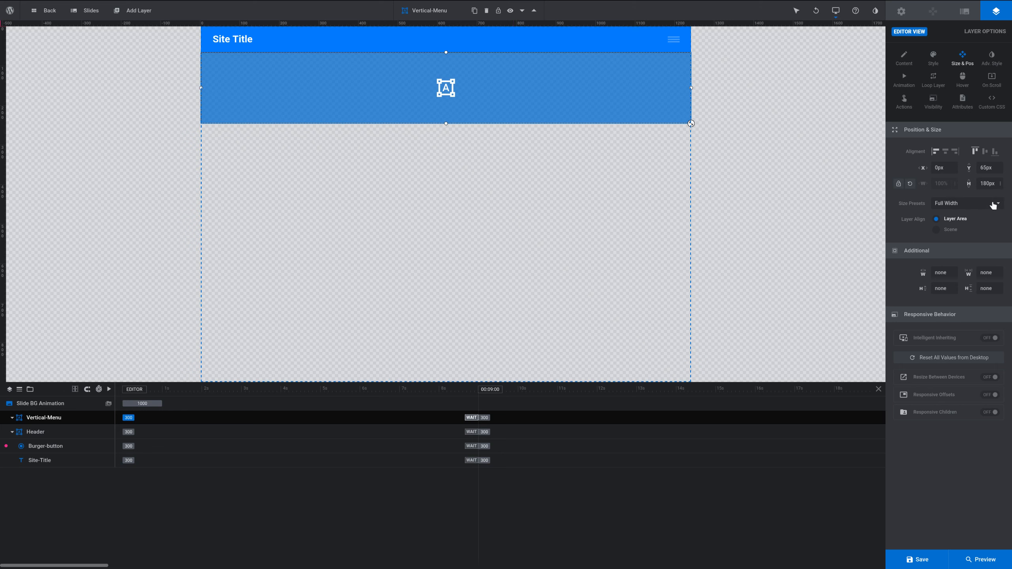
- Give the Vertical-Menu group a blue #007AFF background color from the default presets
left_click(933, 58)
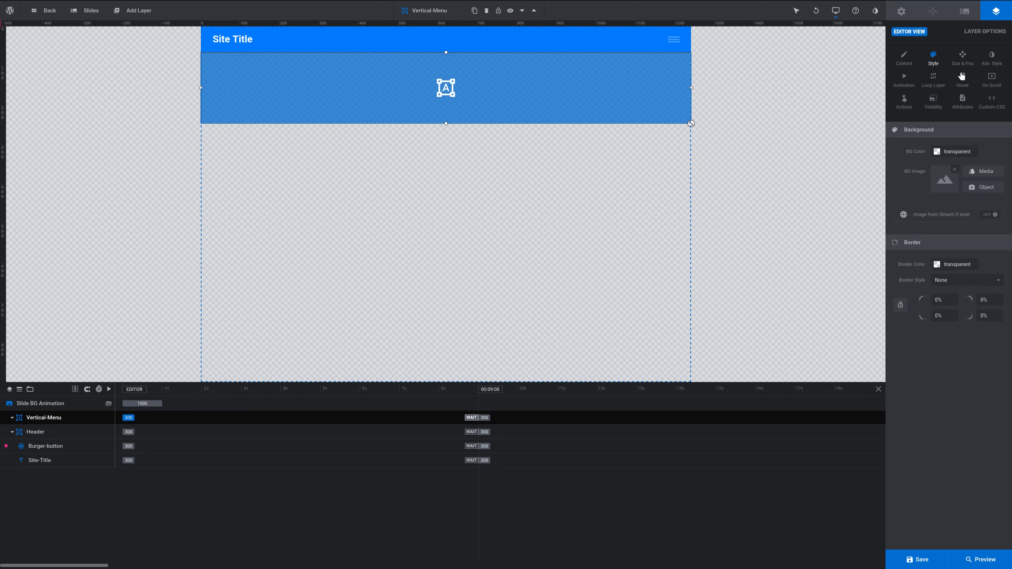
left_click(944, 152)
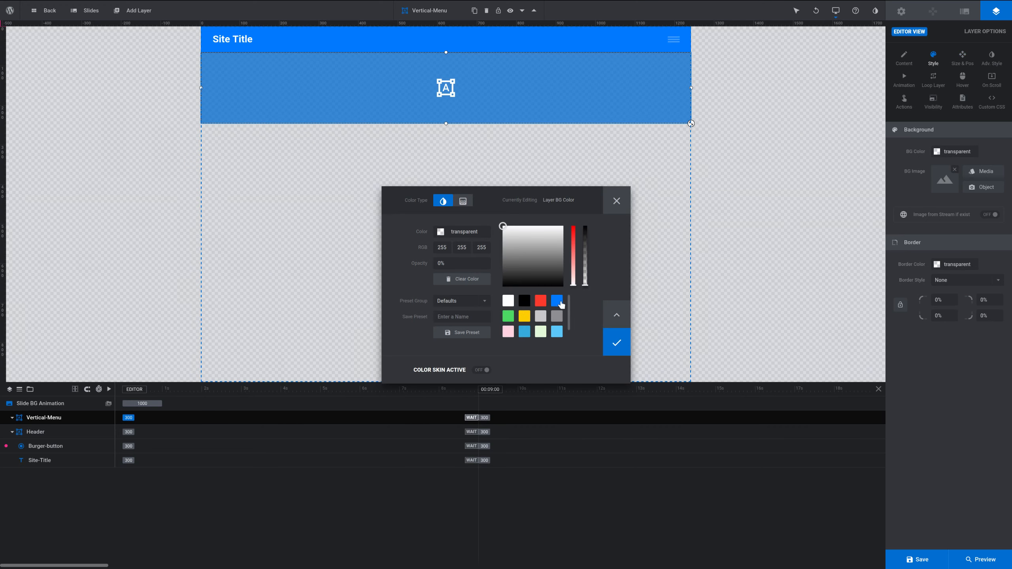
left_click(556, 301)
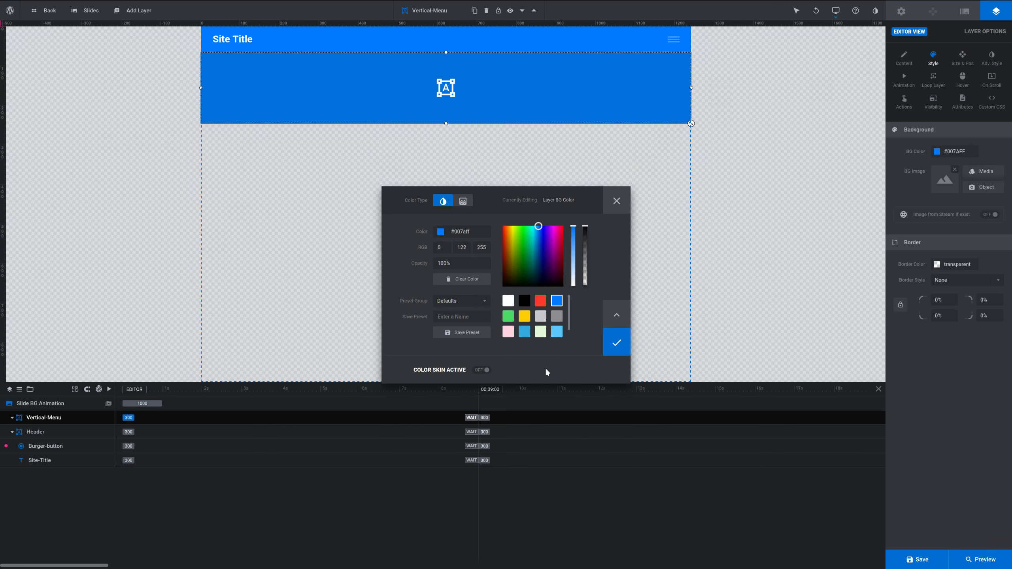
left_click(619, 343)
left_click(754, 153)
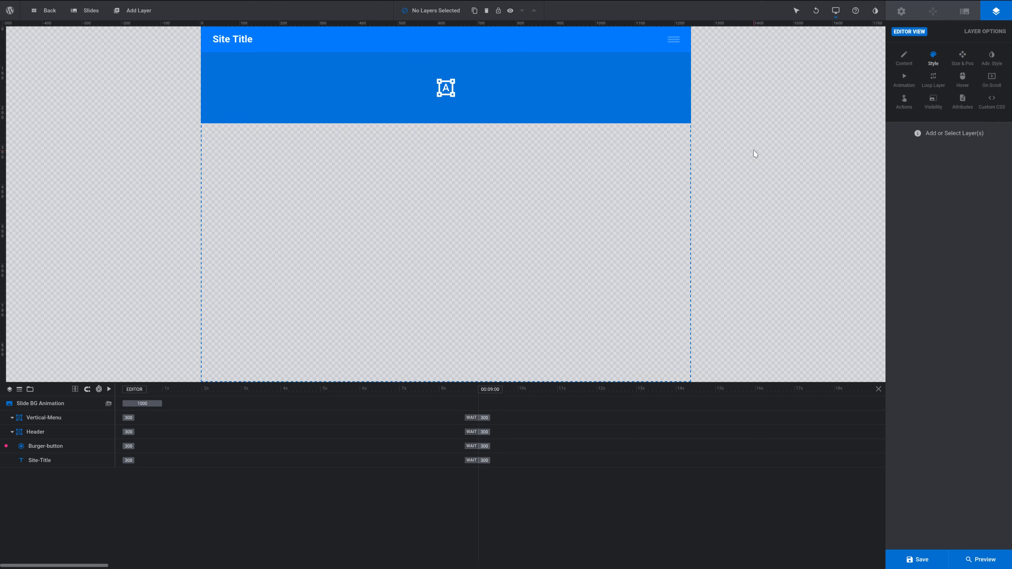
- Add a text layer, place it below the site title, and move it into the Vertical-Menu group
mouse_move(129, 11)
mouse_move(130, 29)
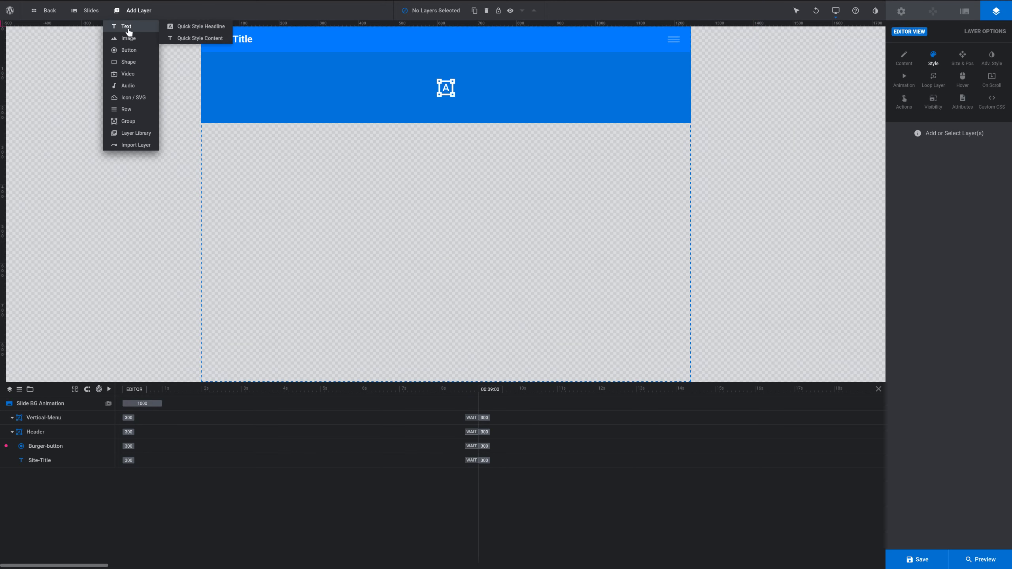
left_click(130, 29)
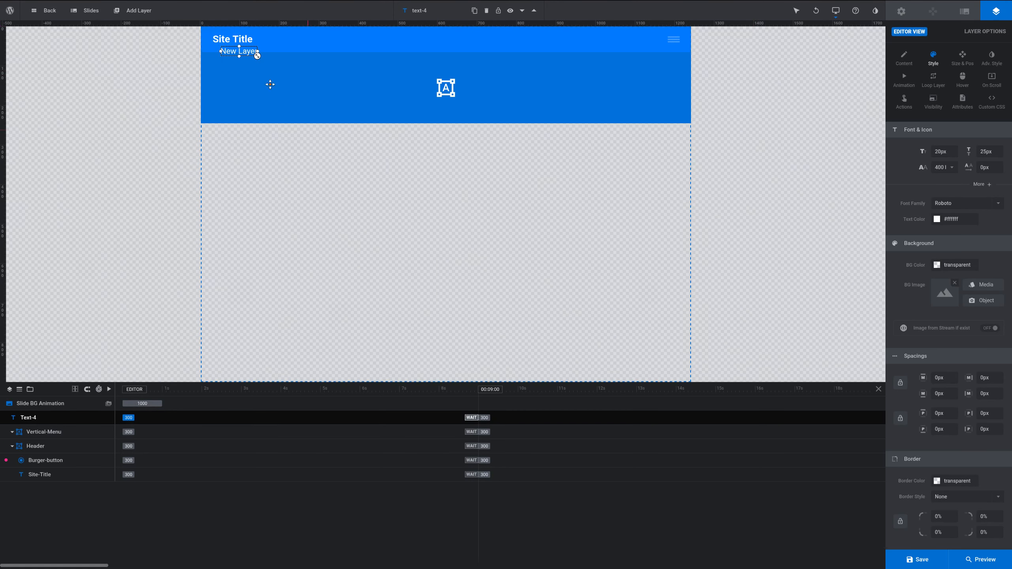
left_click_drag(247, 51, 242, 70)
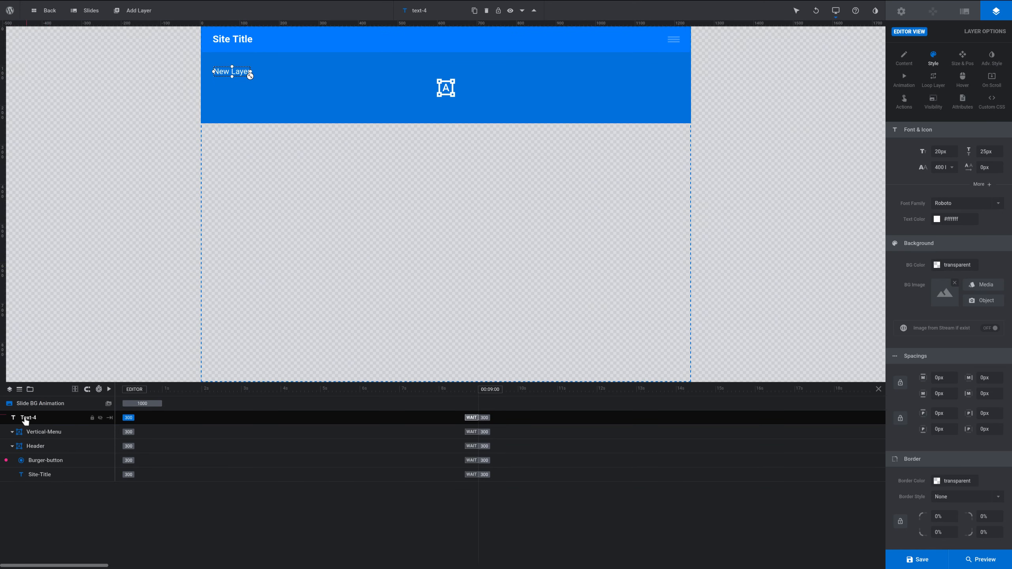
left_click_drag(25, 420, 45, 433)
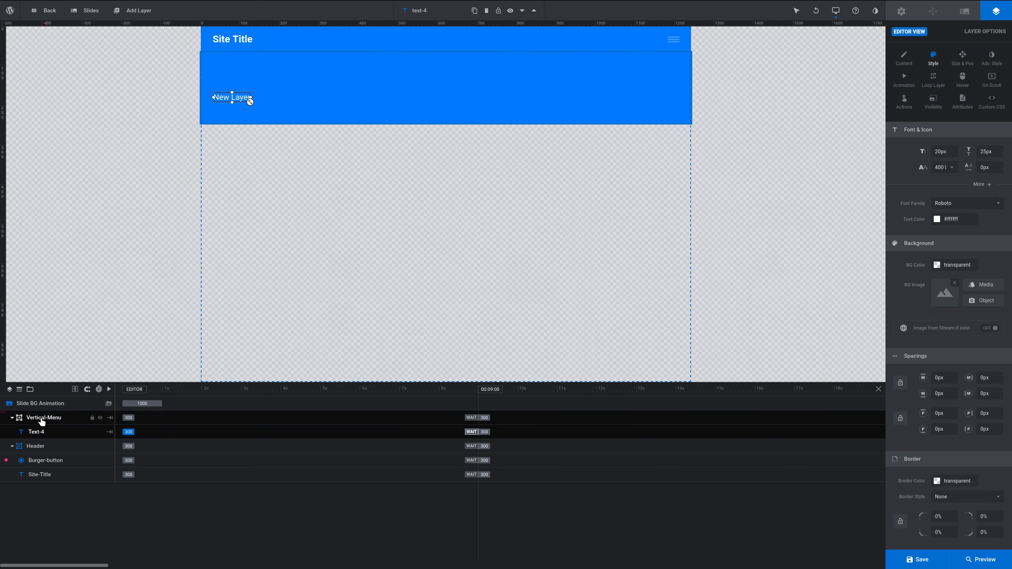
- Rename the text layer inside the Vertical-Menu group as Home
double_click(43, 431)
key("ctrl+a")
type("Home")
key("Return")
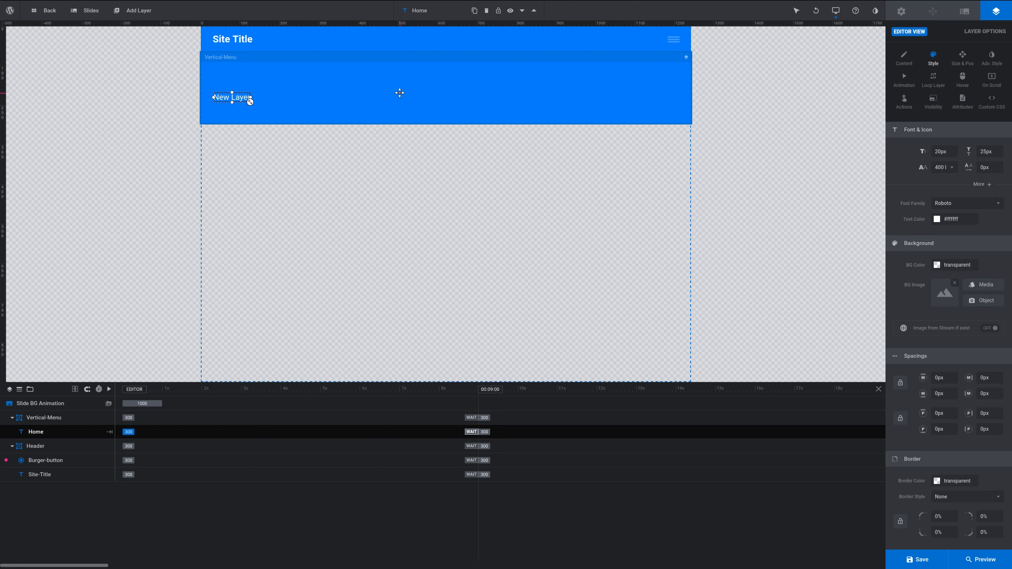
left_click(762, 81)
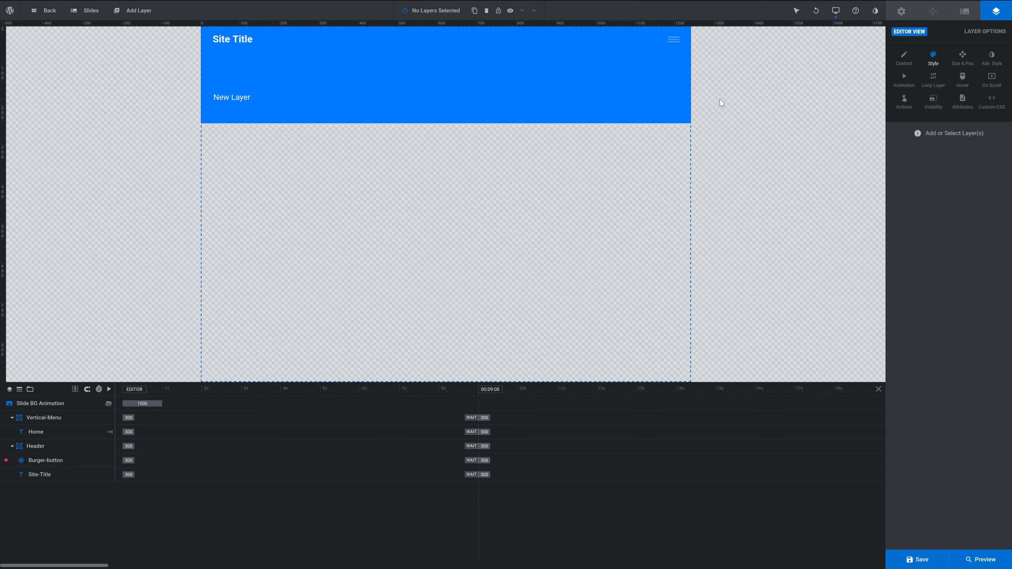
- Apply a solid border to the Vertical-Menu group with a top width of 1px
left_click(468, 59)
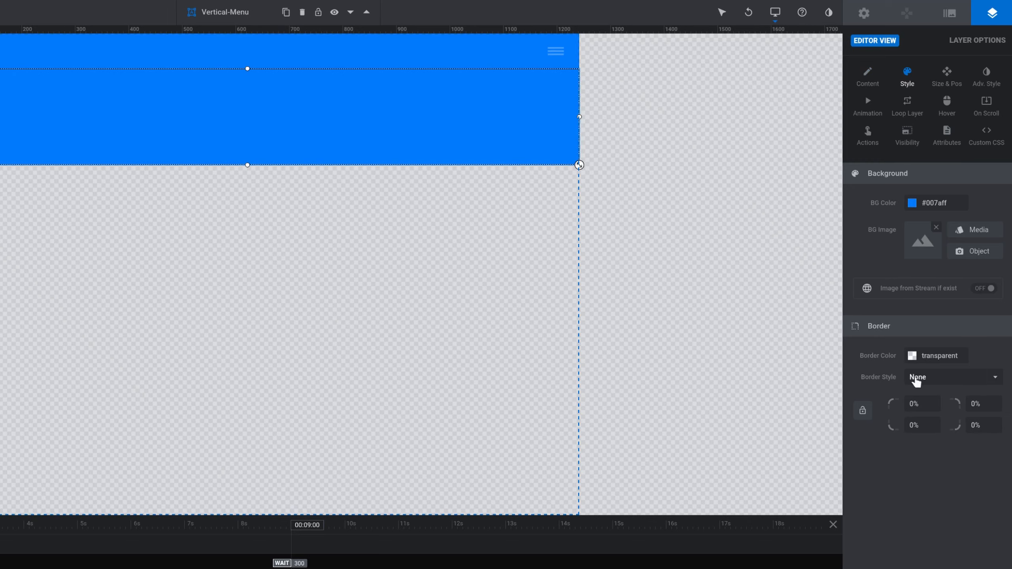
left_click(957, 384)
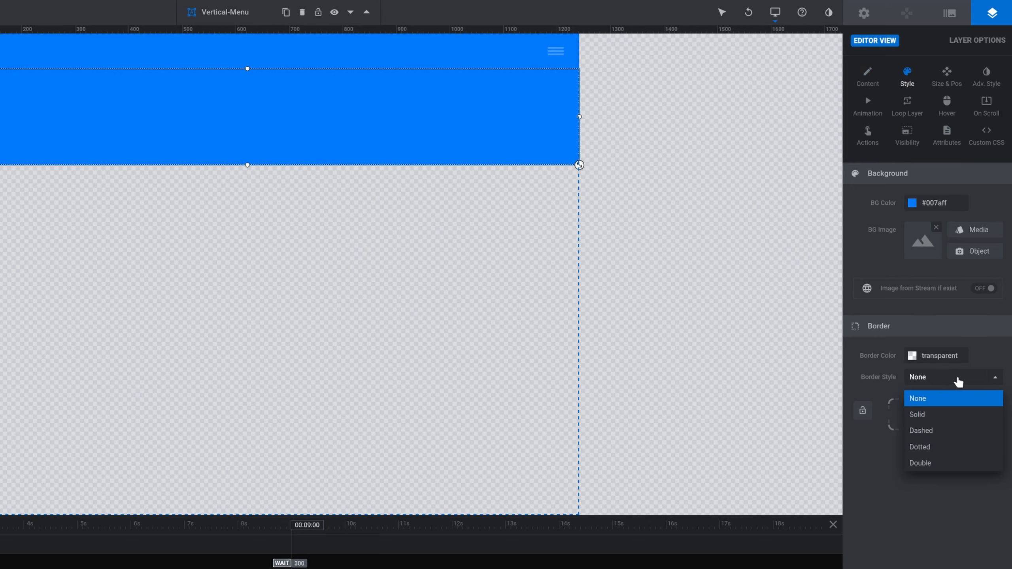
left_click(939, 419)
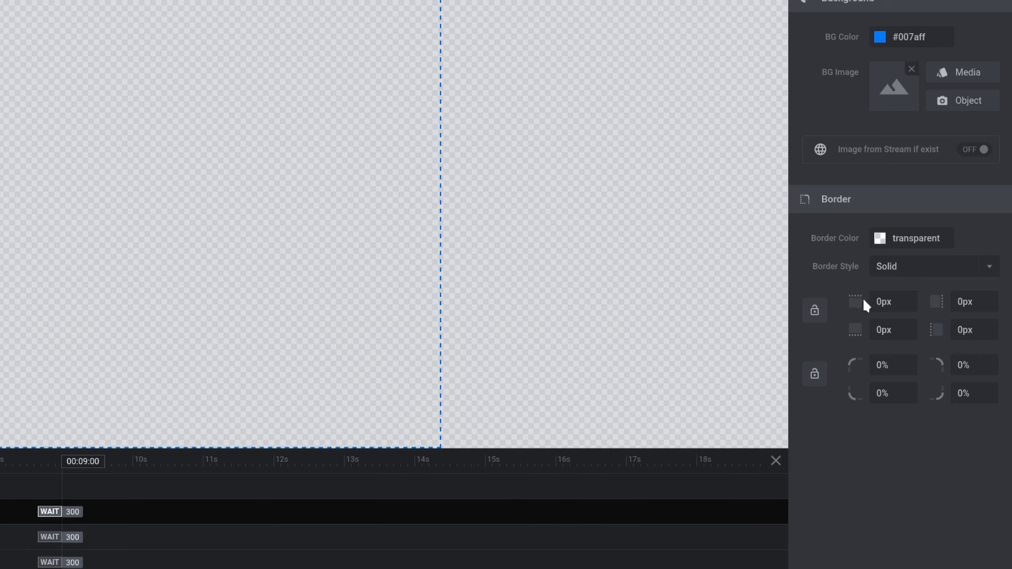
double_click(900, 301)
type("1")
key("Return")
- Set the Vertical-Menu group's border color to white #ffffff at 25% opacity
left_click(879, 240)
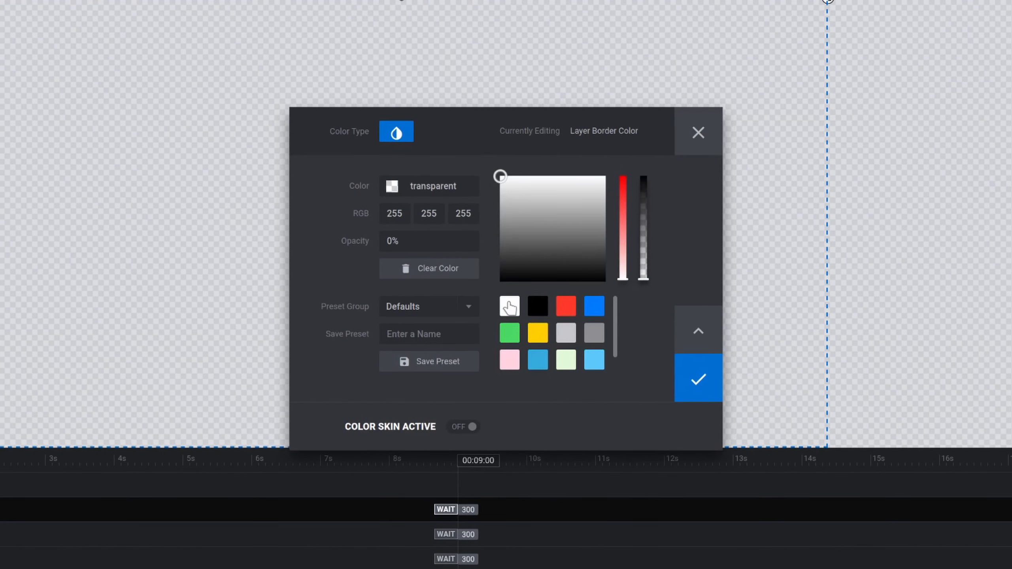
left_click(511, 309)
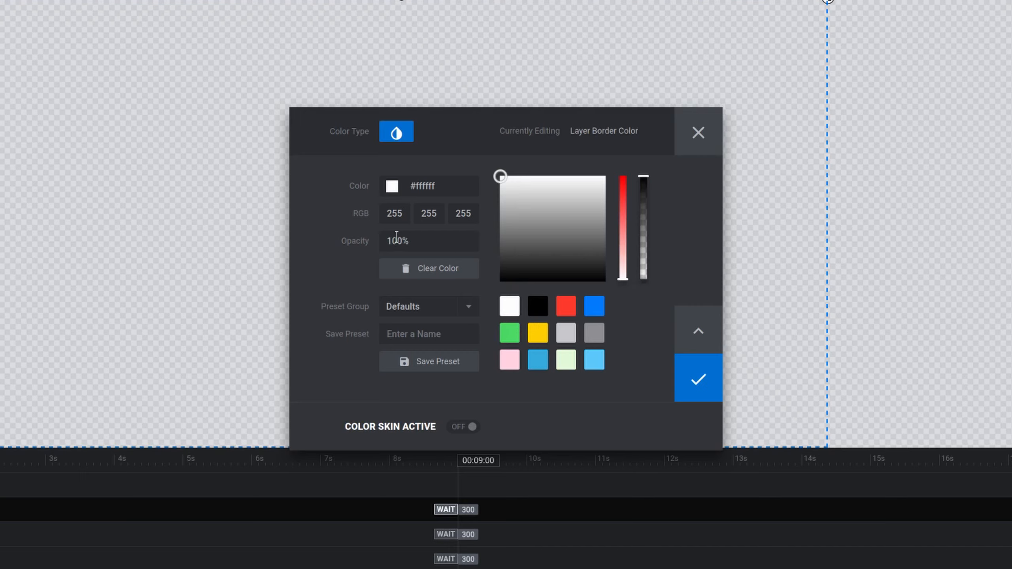
left_click_drag(404, 239, 378, 241)
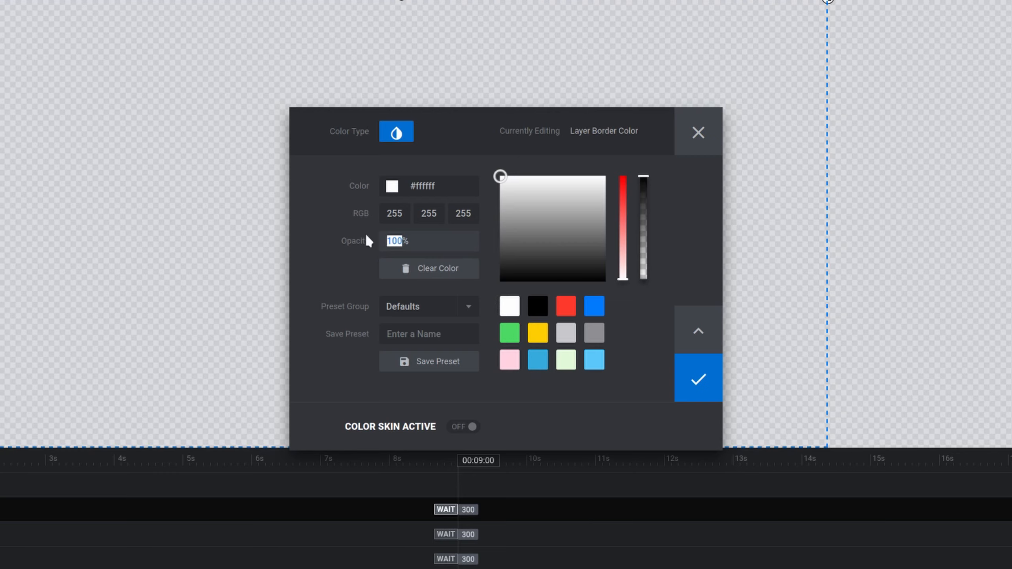
type("25")
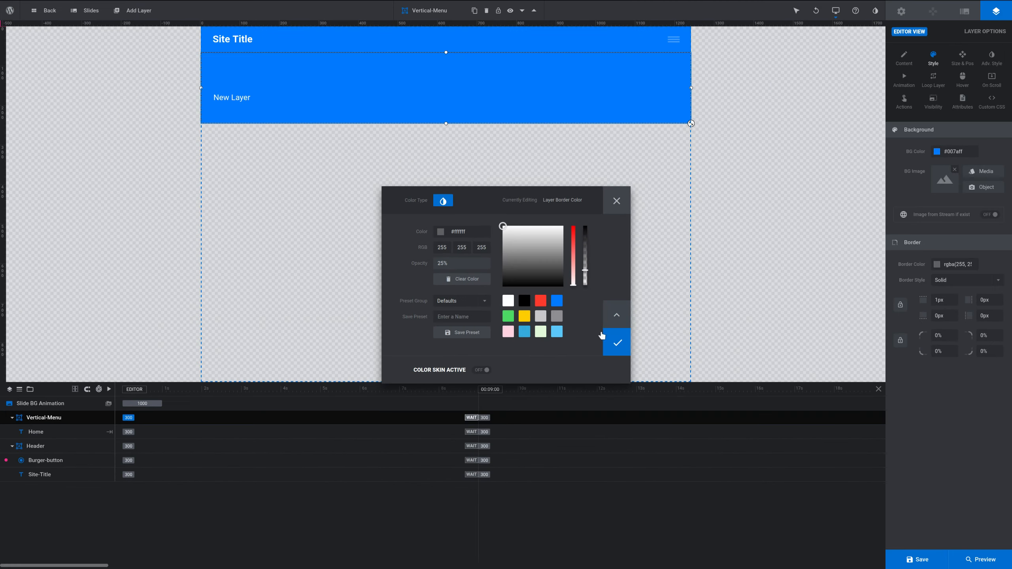
left_click(616, 343)
left_click(111, 48)
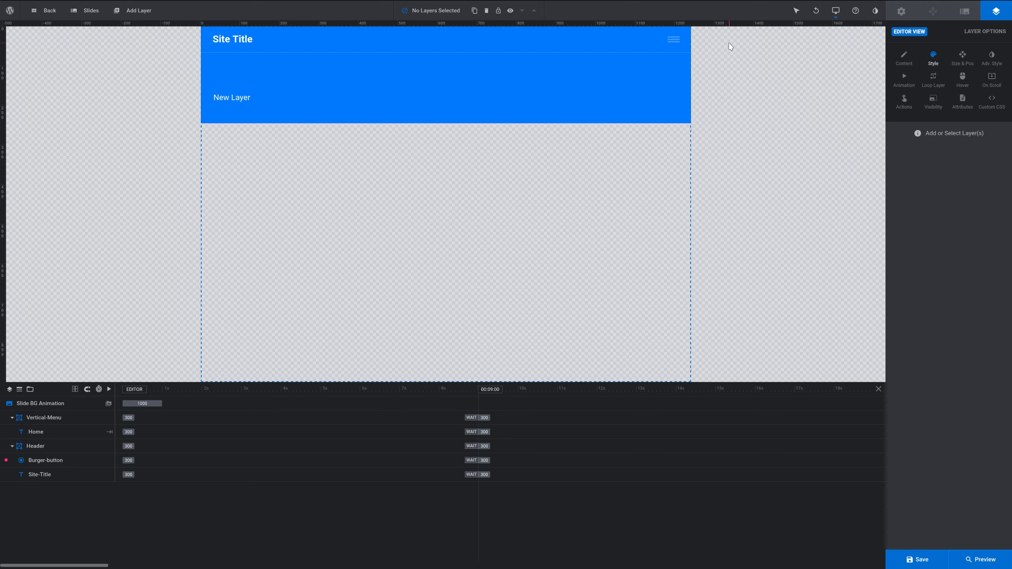
- Change the Home layer's text content to "Home" and set its font weight to 700 Bold
left_click(239, 96)
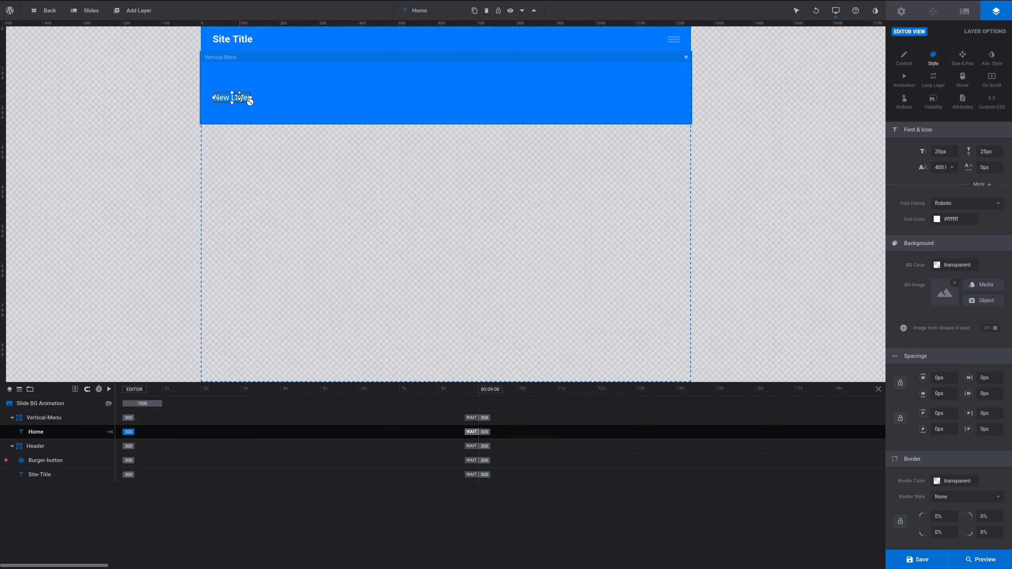
left_click(906, 59)
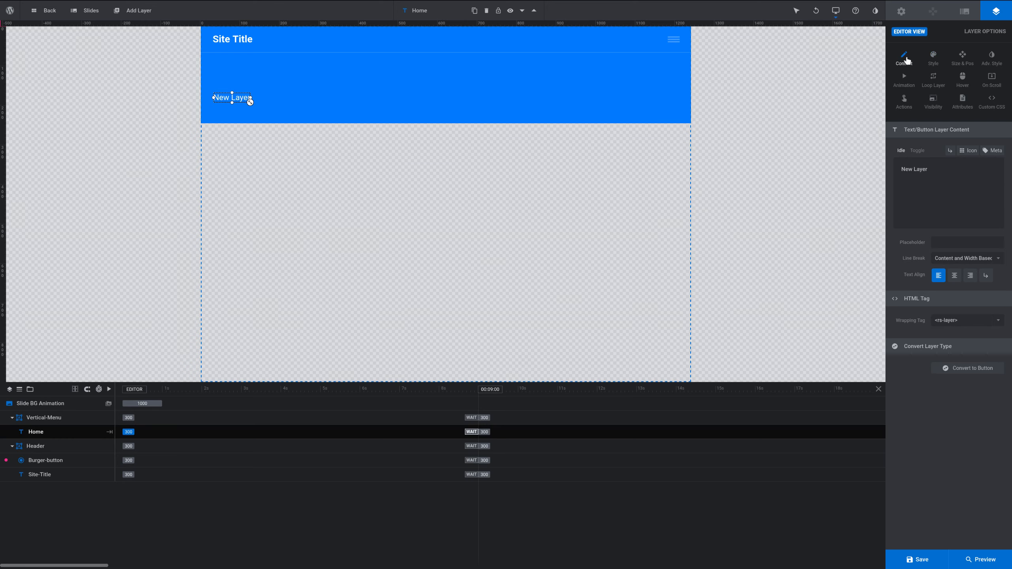
triple_click(944, 173)
type("Home")
left_click(935, 56)
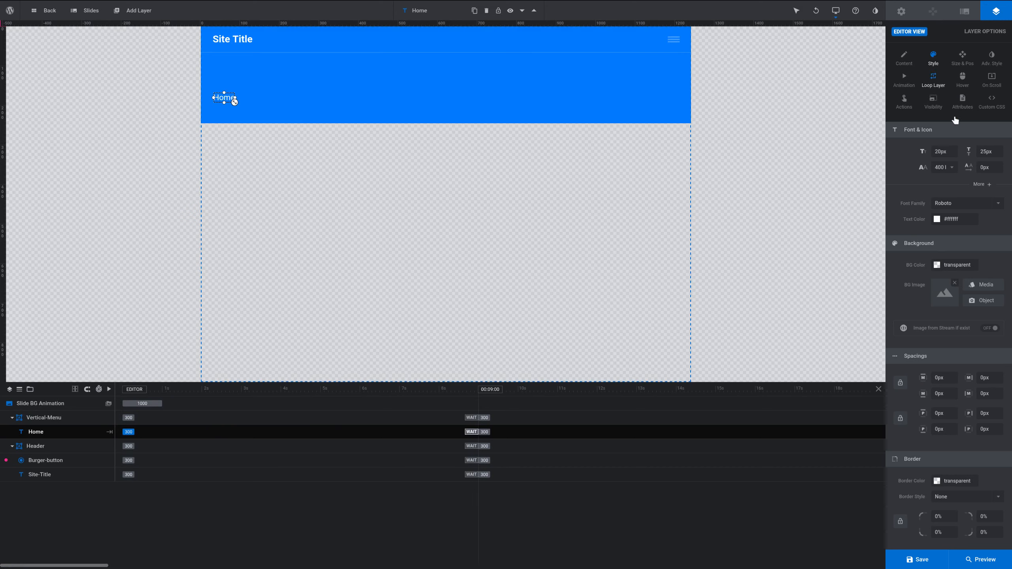
left_click(951, 169)
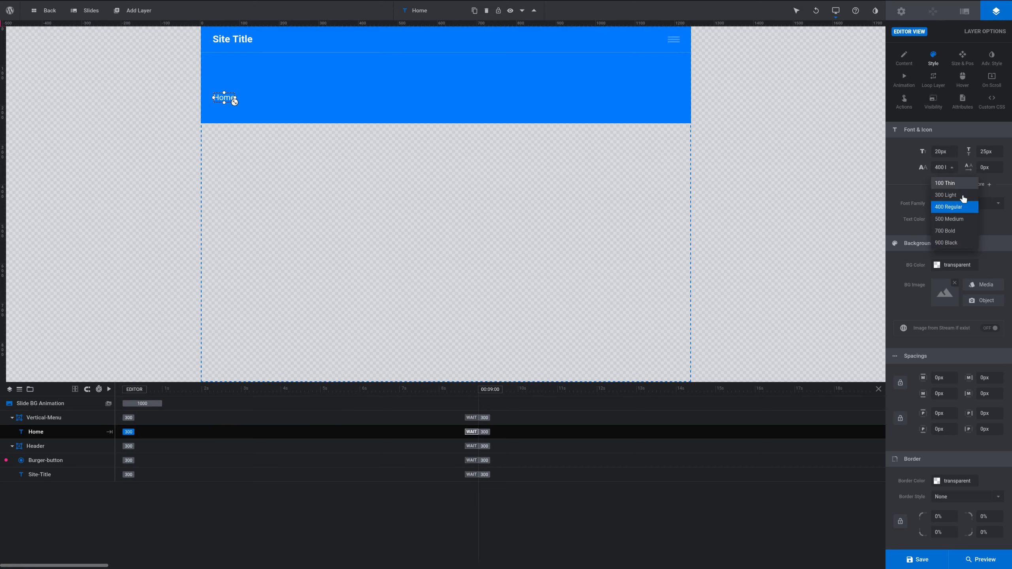
left_click(956, 232)
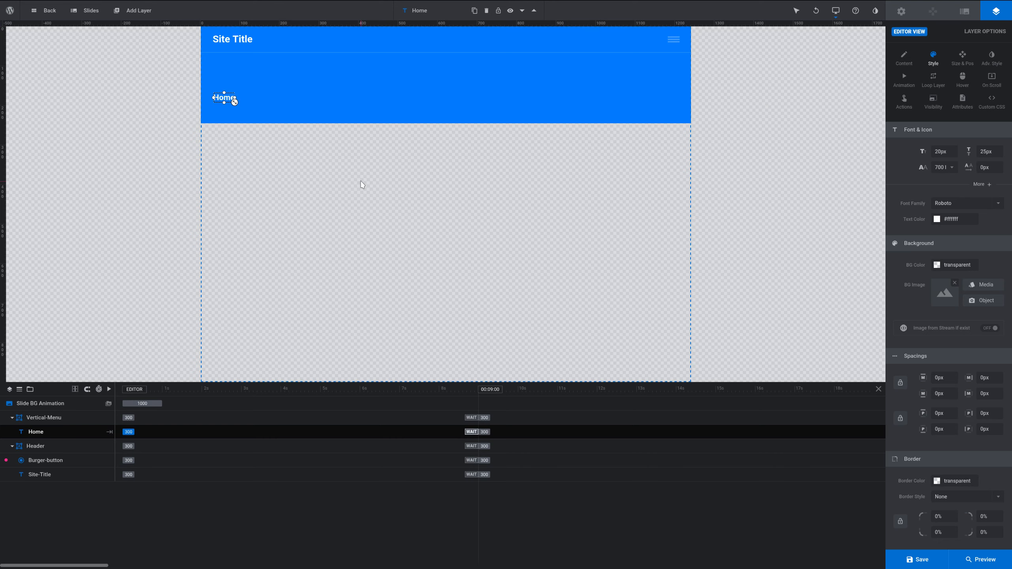
- Position the Home layer at X 30px and Y 30px within the Vertical-Menu group
left_click(962, 56)
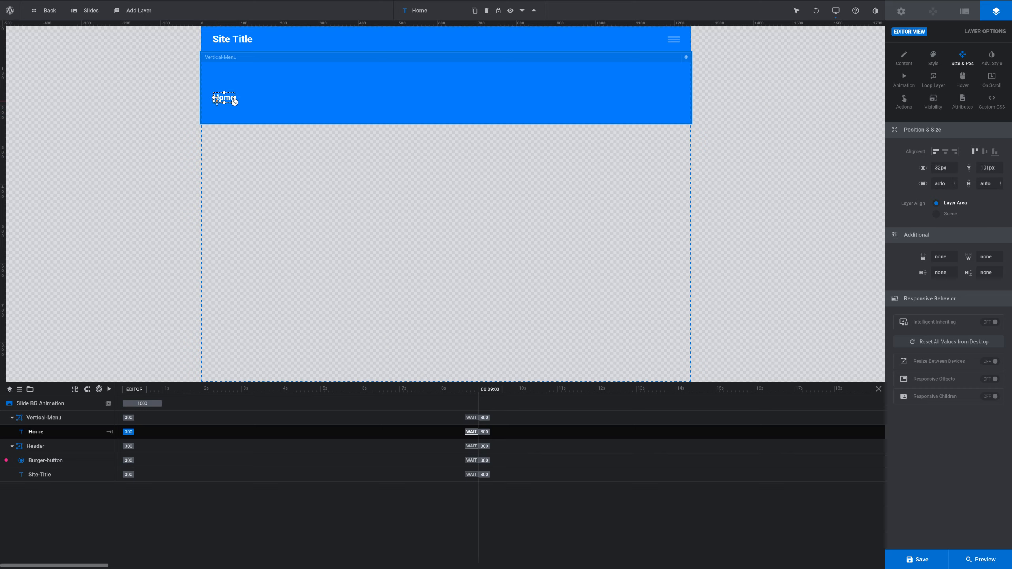
left_click(938, 167)
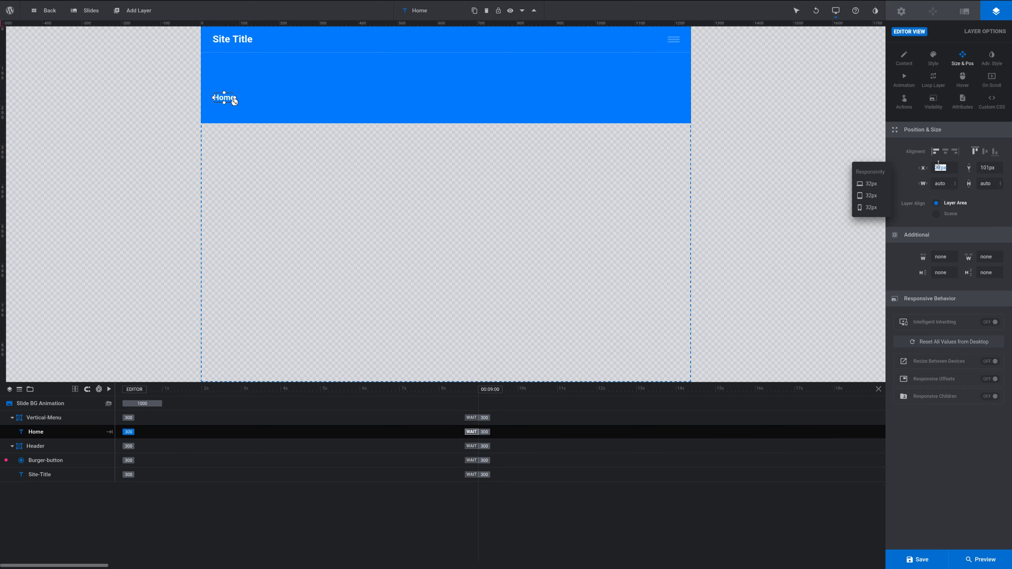
type("30px")
left_click(988, 168)
type("30")
key("Return")
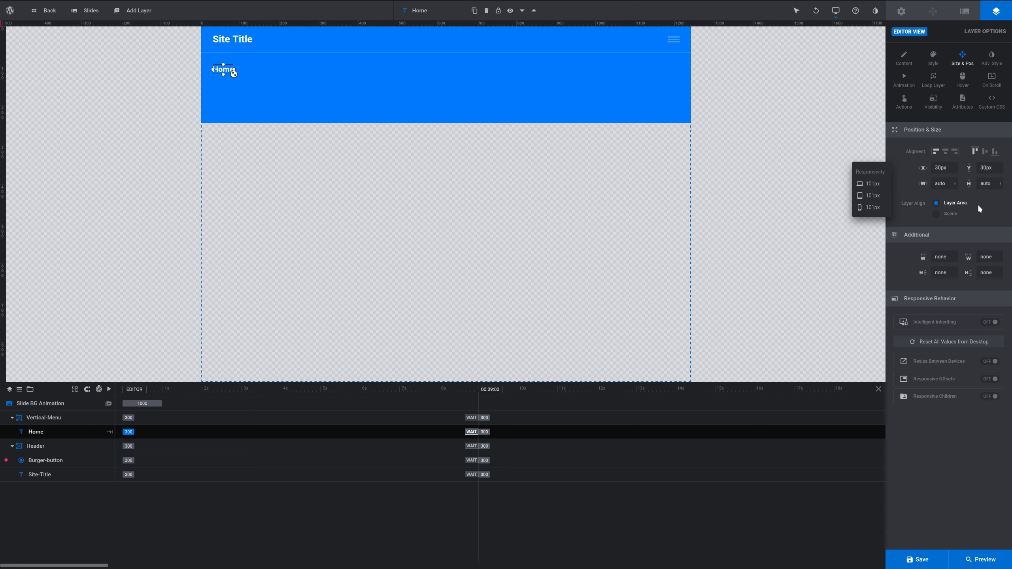
left_click(117, 36)
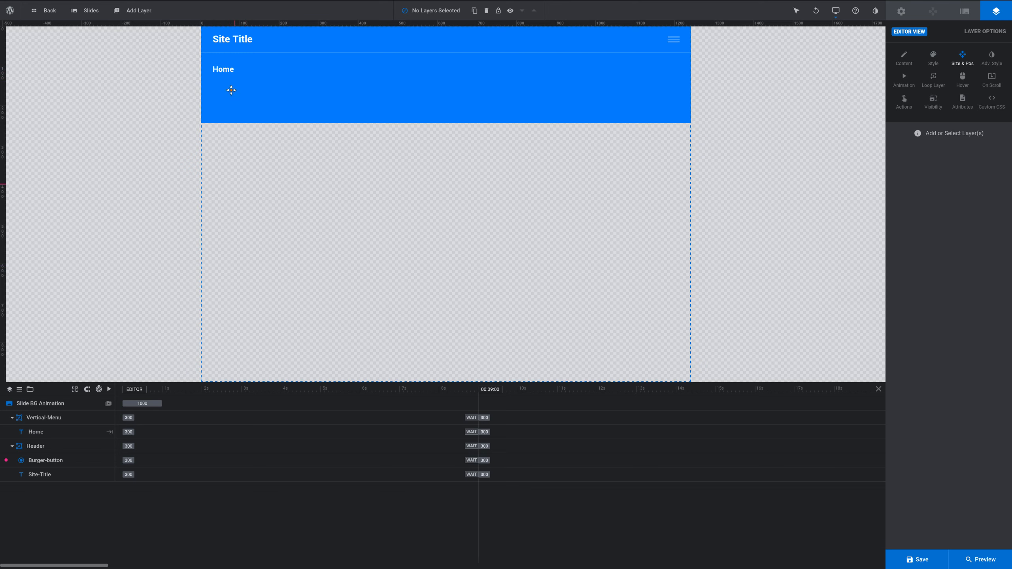
- Enable the hover animation for the Home layer
left_click(231, 71)
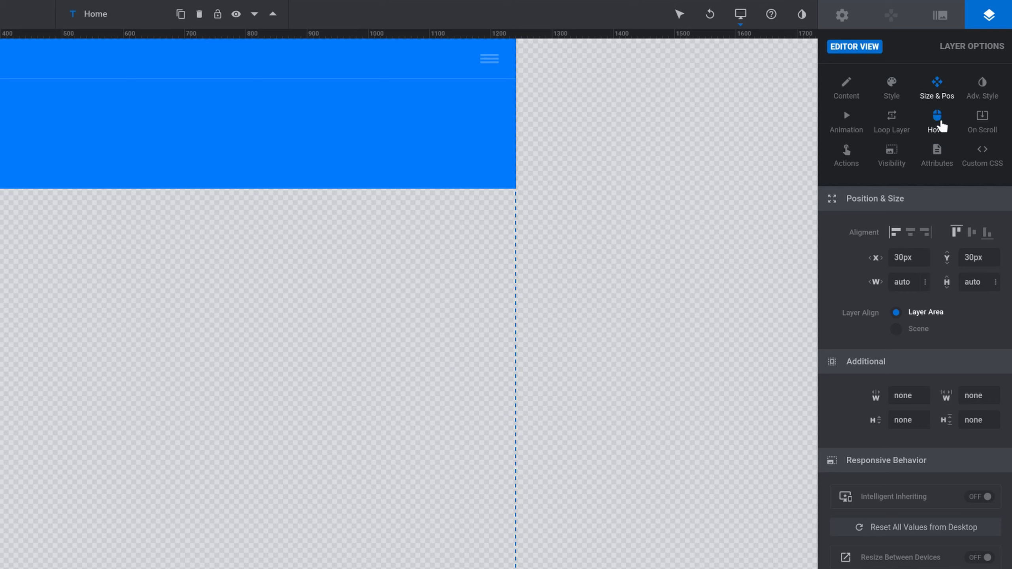
left_click(942, 126)
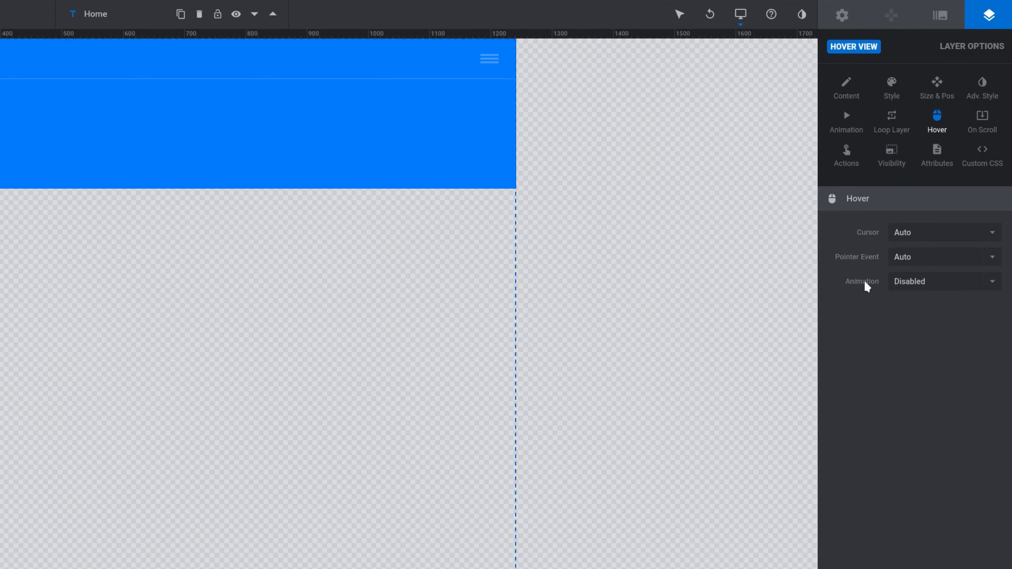
left_click(949, 288)
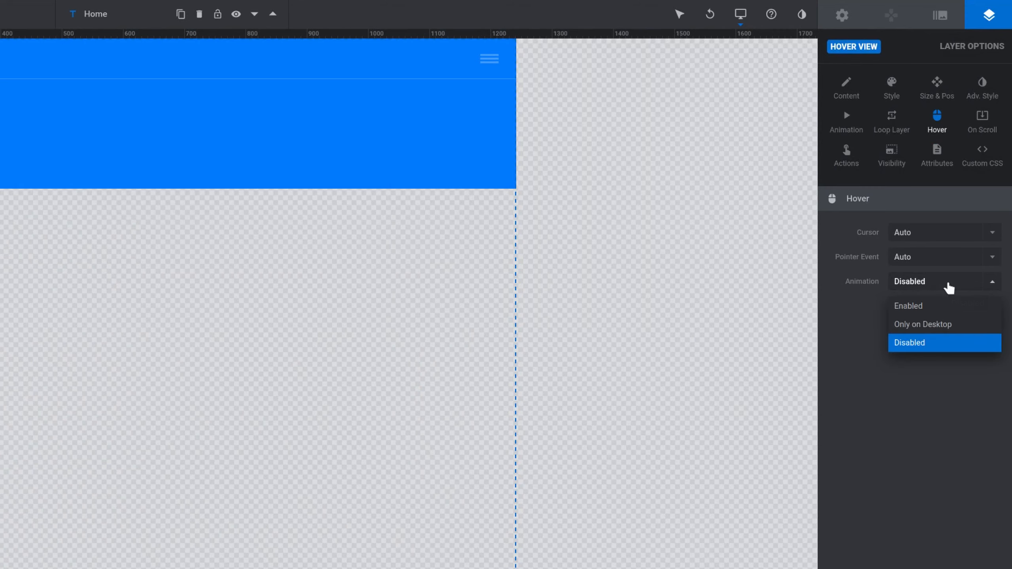
left_click(915, 303)
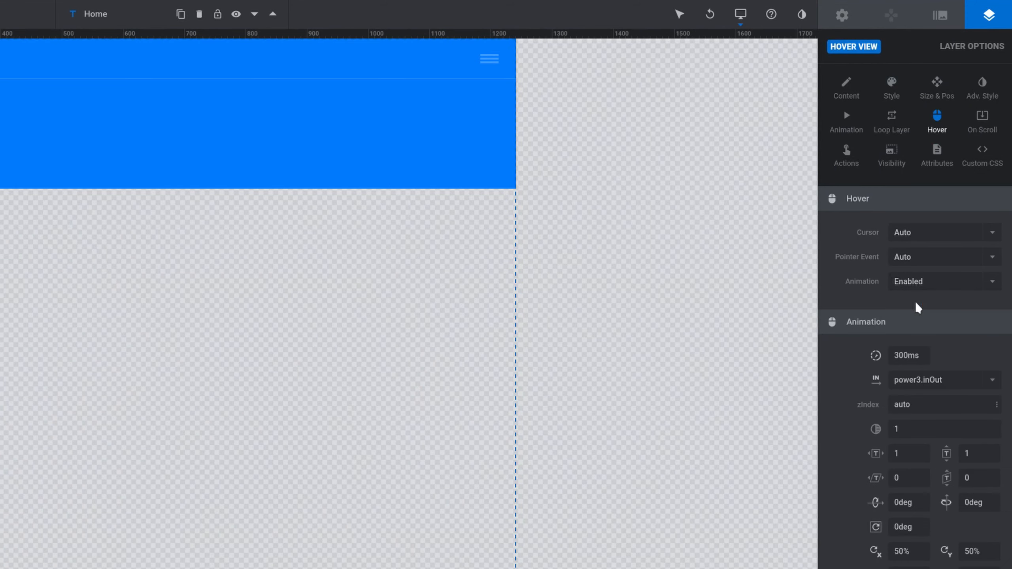
- Set the Home layer's hover text color to the yellow preset #ffcc00
scroll(812, 502, "down", 8)
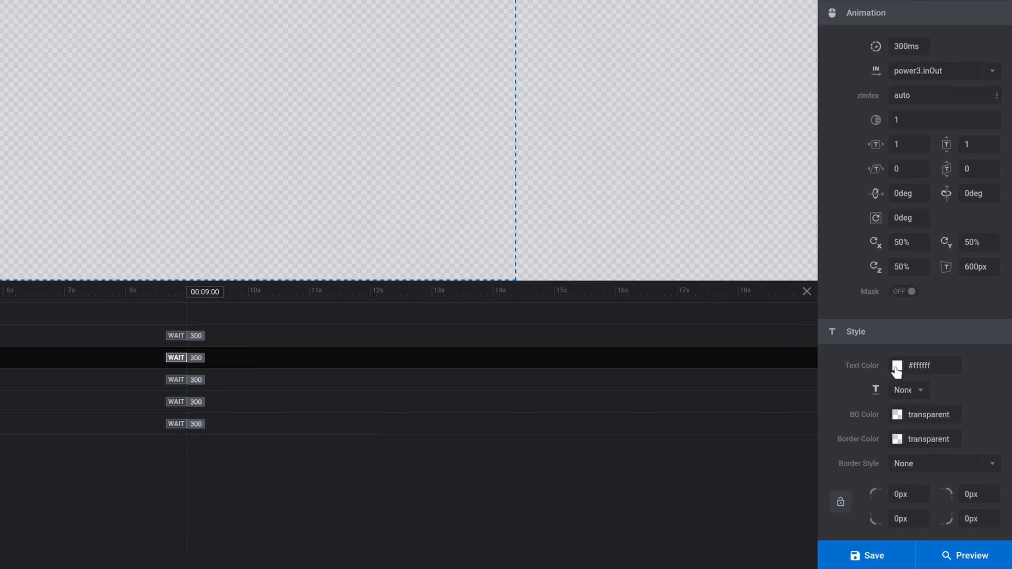
left_click(896, 367)
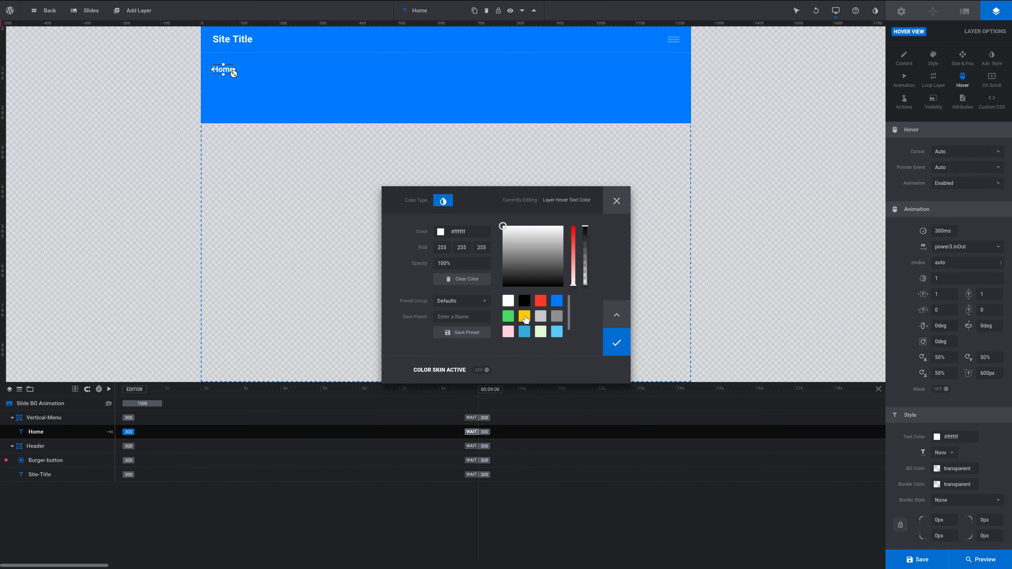
left_click(524, 317)
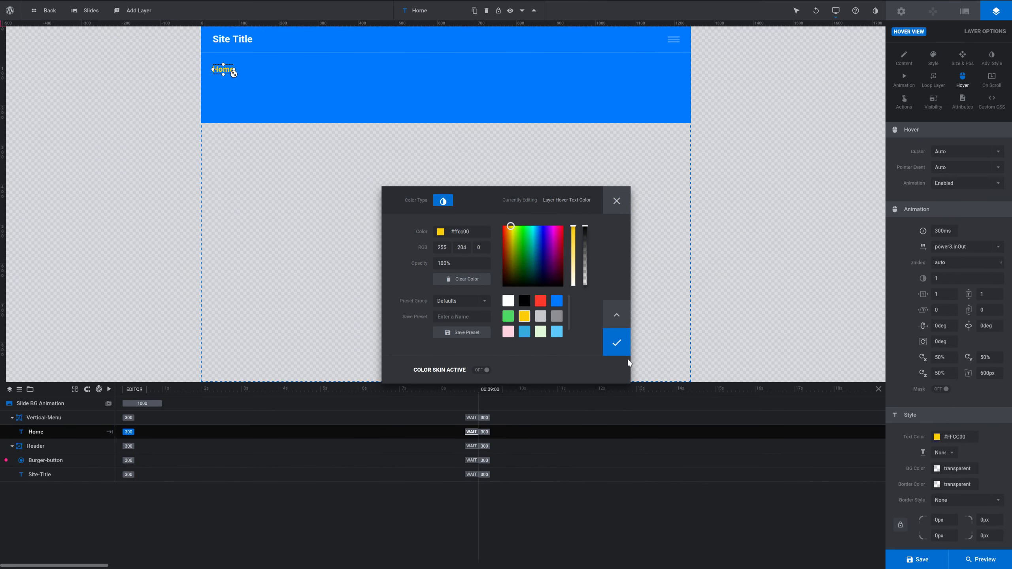
left_click(615, 345)
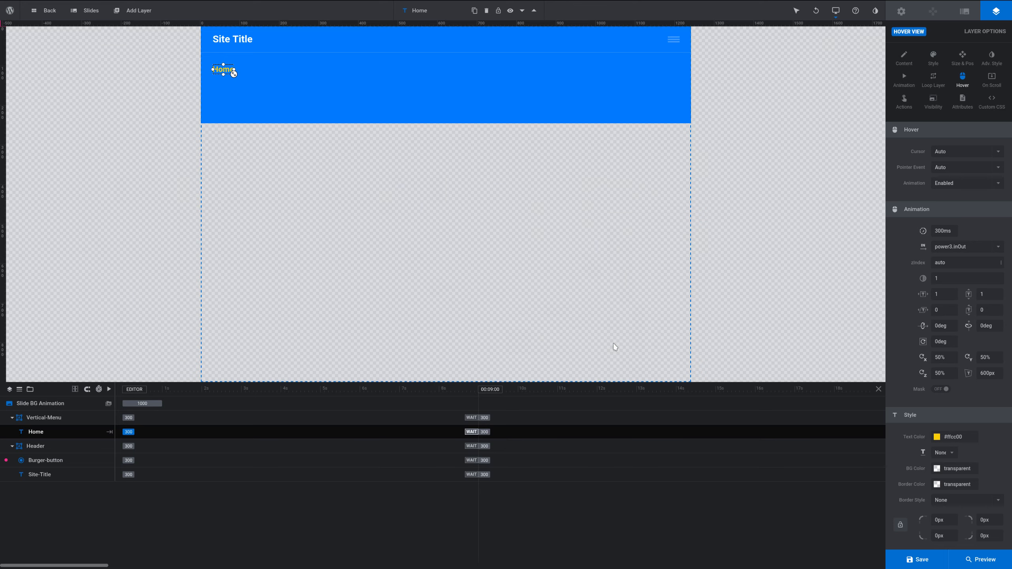
left_click(140, 179)
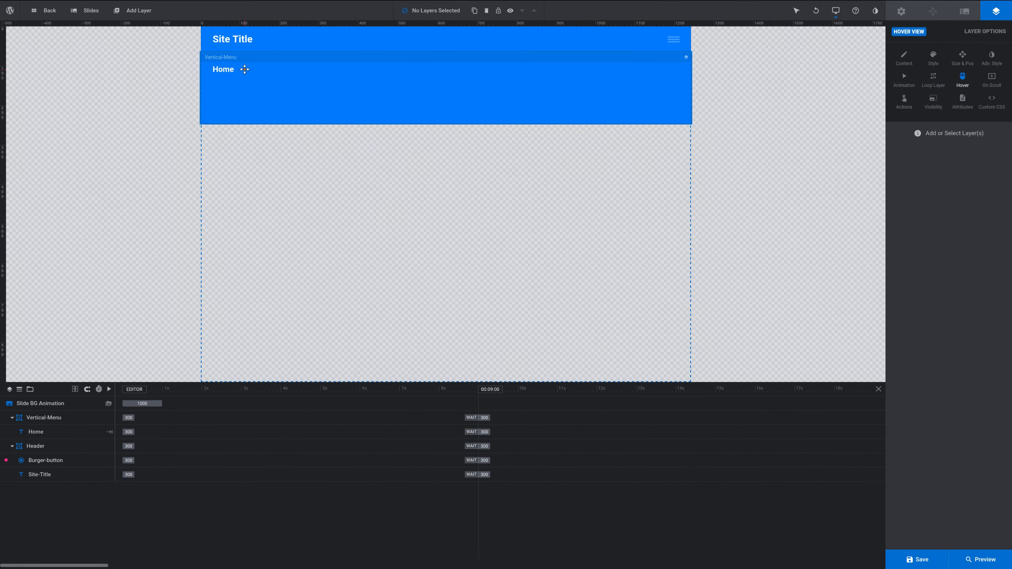
left_click(233, 72)
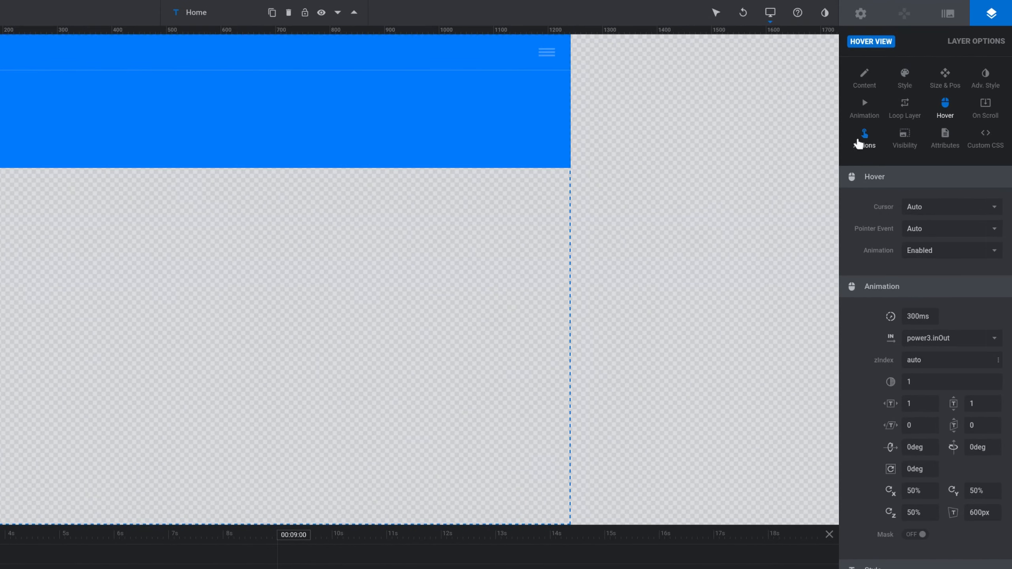
left_click(864, 138)
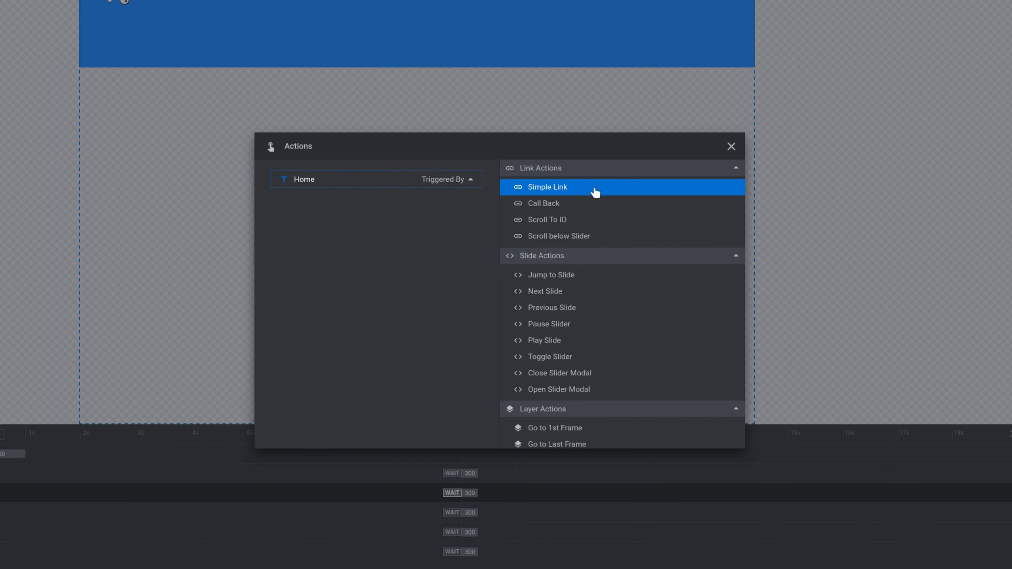
left_click(550, 187)
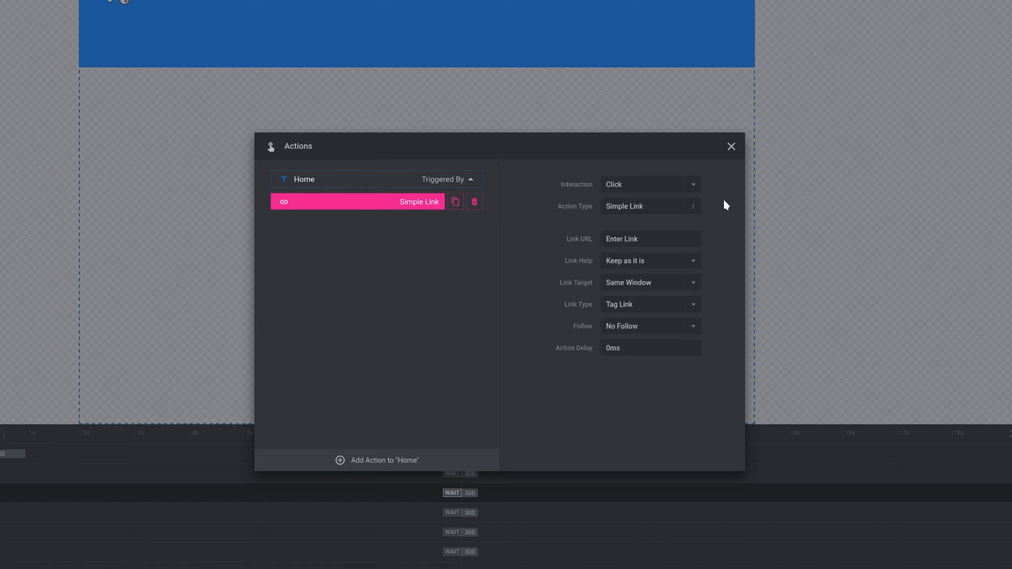
left_click(630, 239)
type("https://mysi")
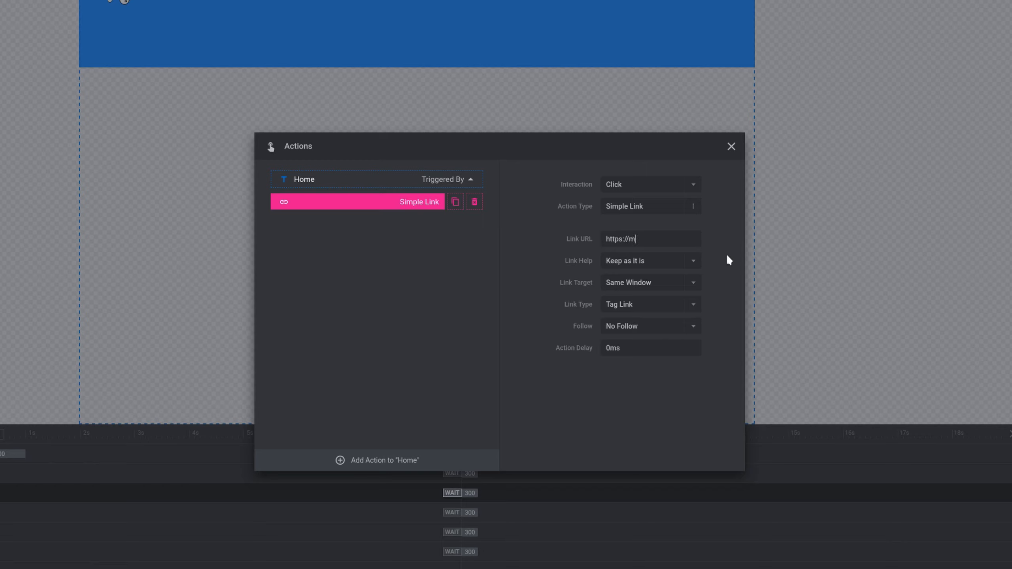
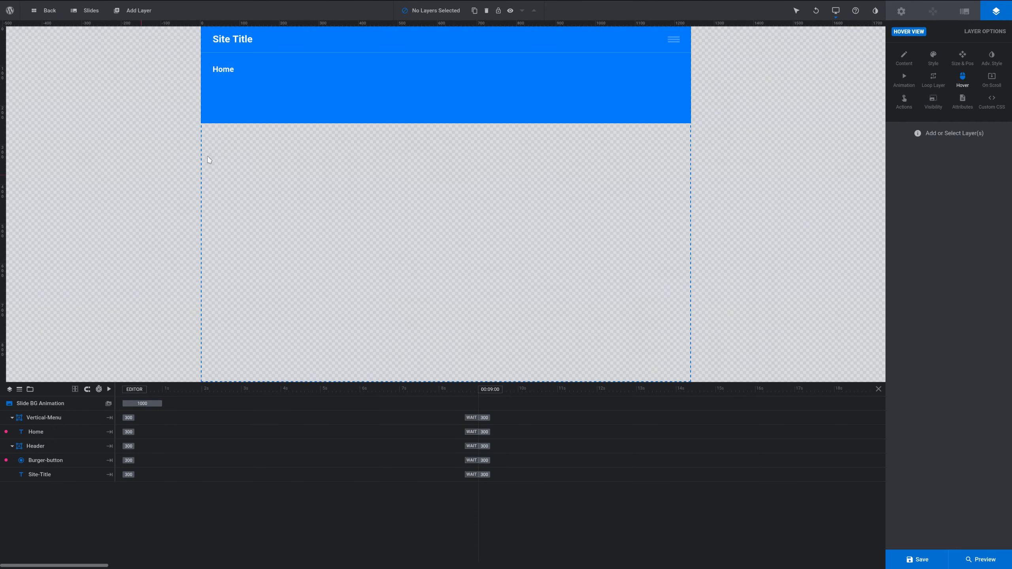
- Duplicate the Home layer and rename the copy as About
left_click(223, 69)
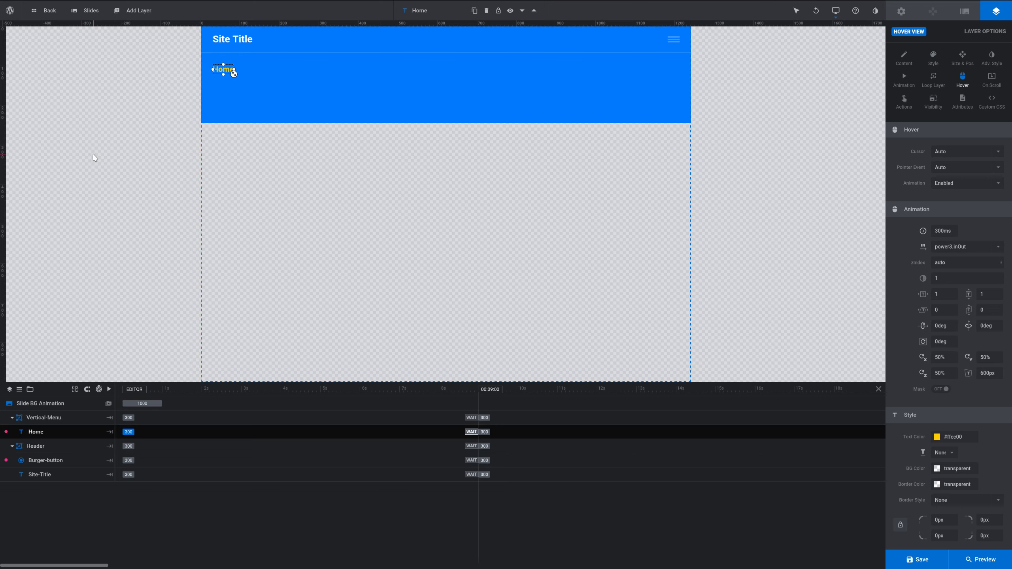
right_click(228, 72)
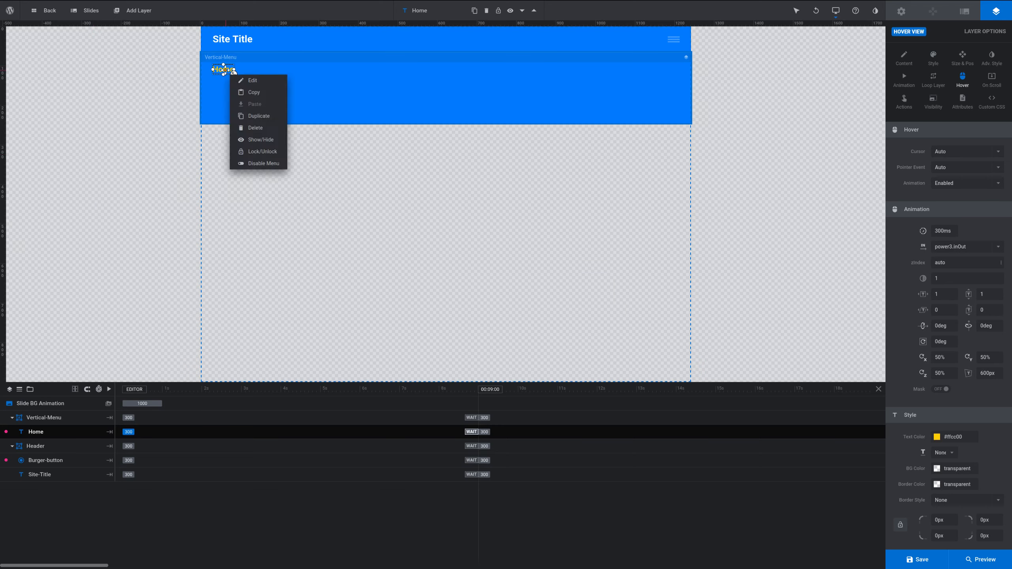
left_click(259, 116)
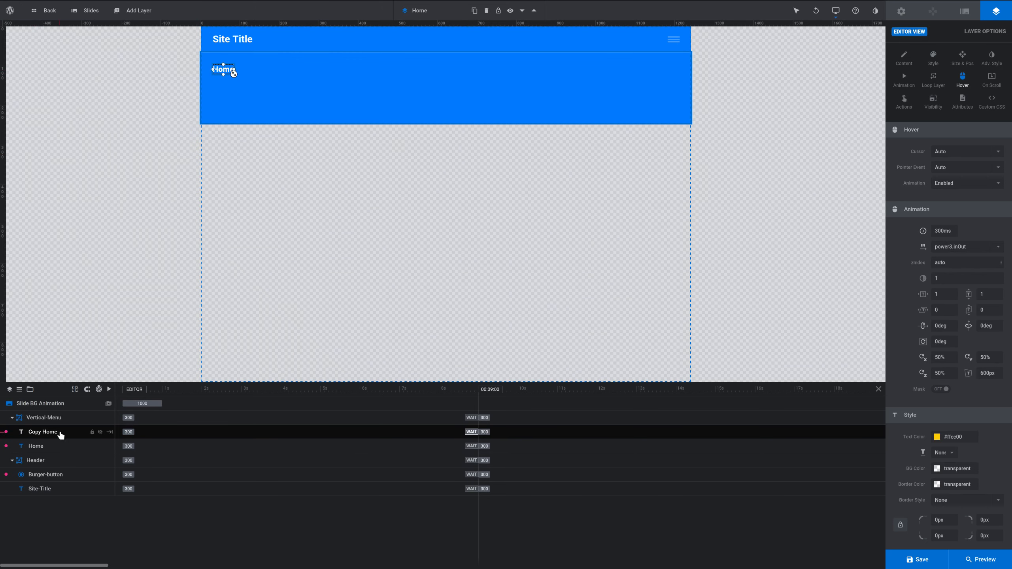
left_click(47, 432)
double_click(49, 432)
type("About")
key("Return")
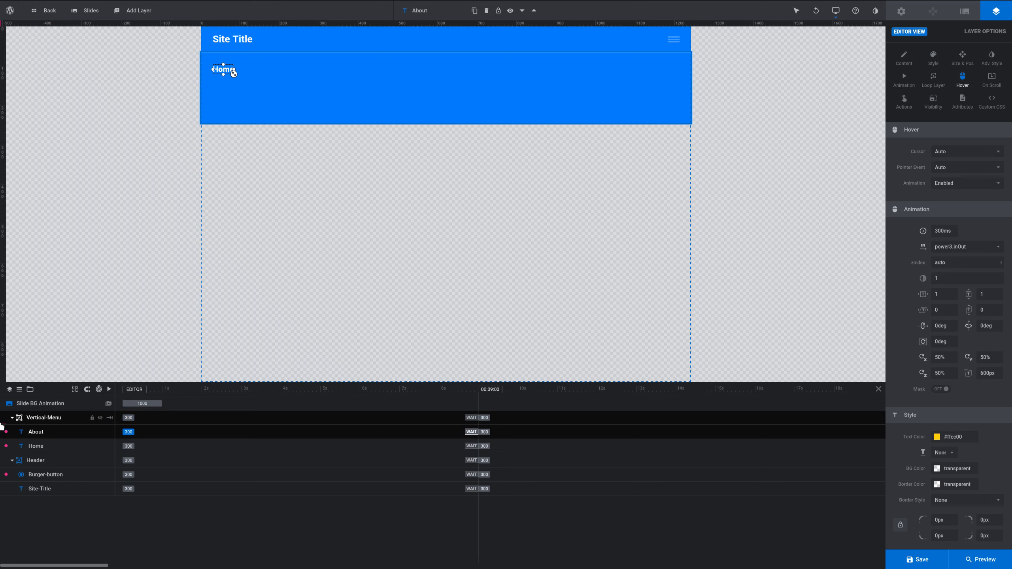
- Change the About layer's text content to "About" and move it 50px down, below the Home link
left_click(903, 57)
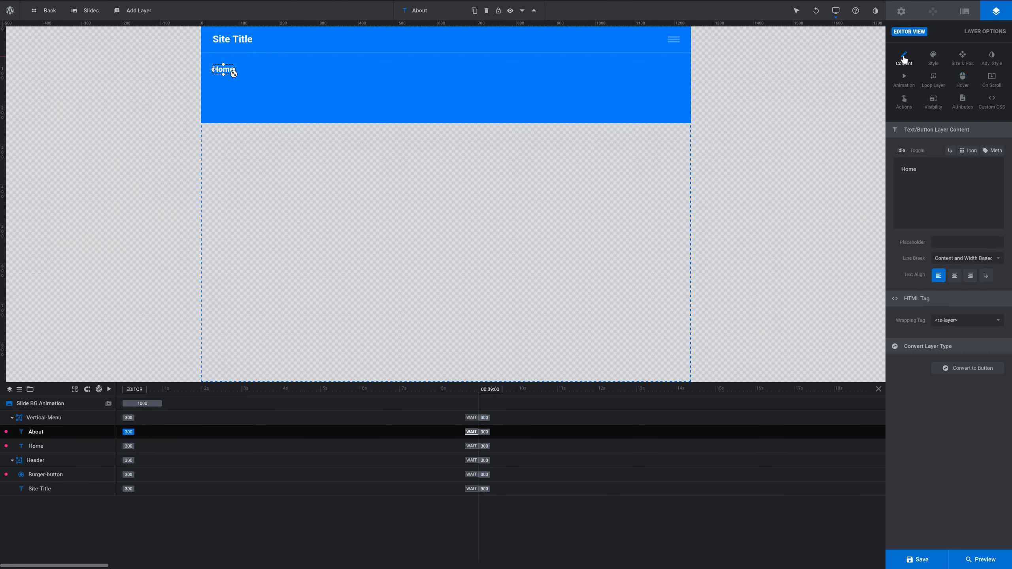
double_click(912, 171)
type("About")
key("ctrl")
key("shift+Down")
key("shift+Down")
key("shift+Down")
key("shift+Down")
key("shift+Down")
- Duplicate the About layer and rename the copy as Contact
left_click(222, 89)
right_click(223, 88)
left_click(265, 133)
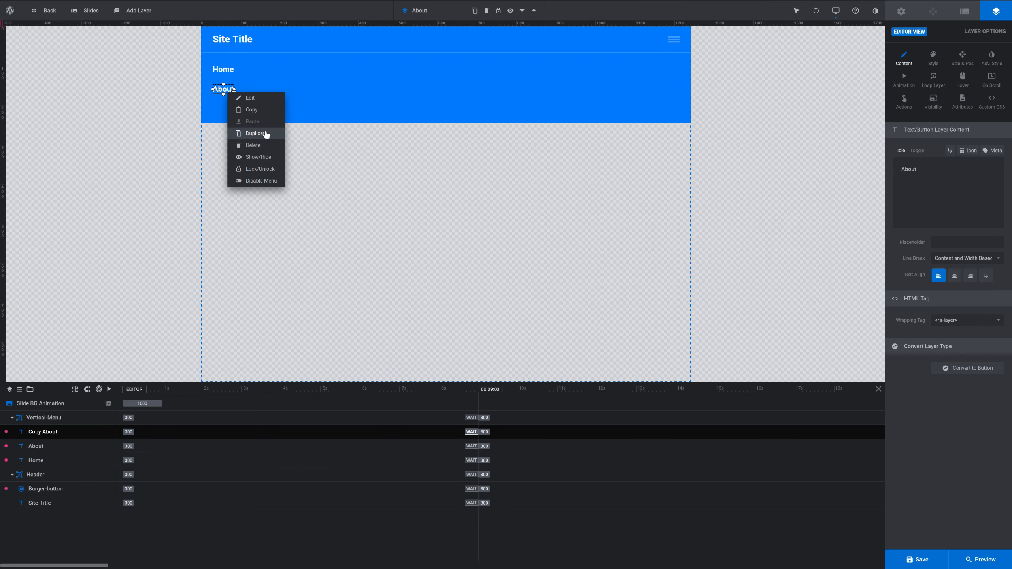
double_click(44, 432)
left_click_drag(55, 430, 1, 428)
type("Contact")
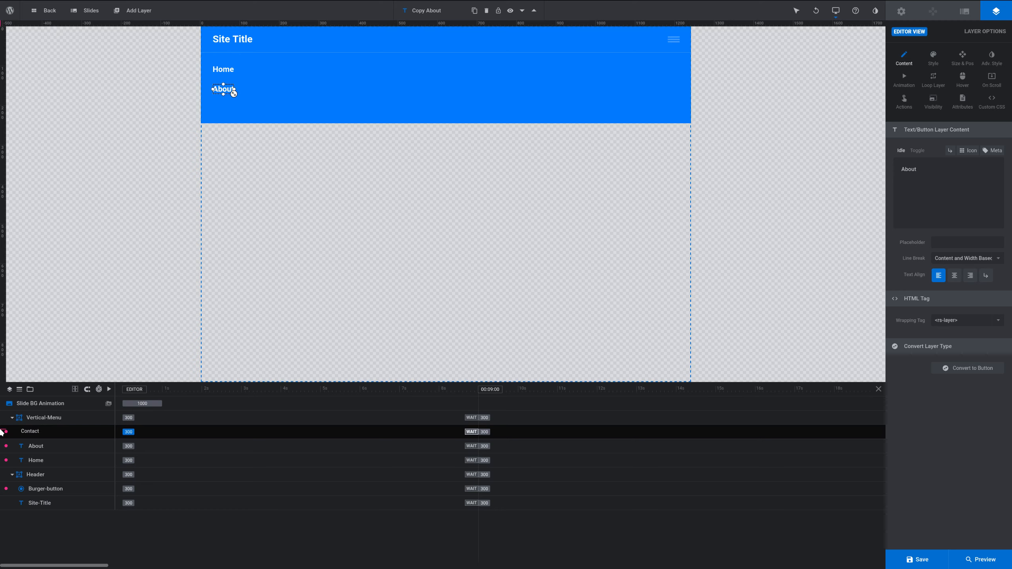
key("Return")
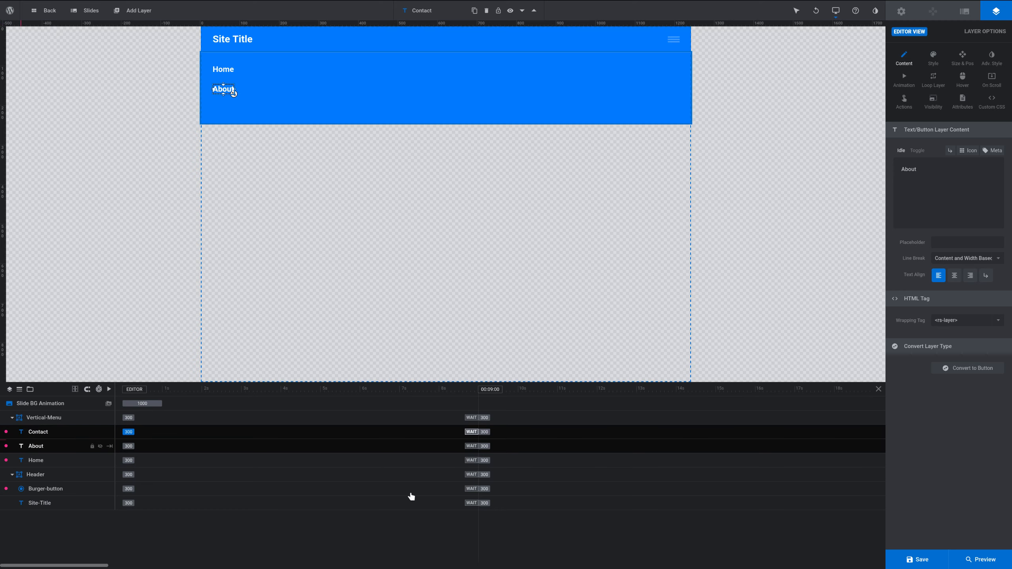
- Change the Contact layer's text content to "Contact" and move it 50px down, below the About link
double_click(926, 174)
type("Contact")
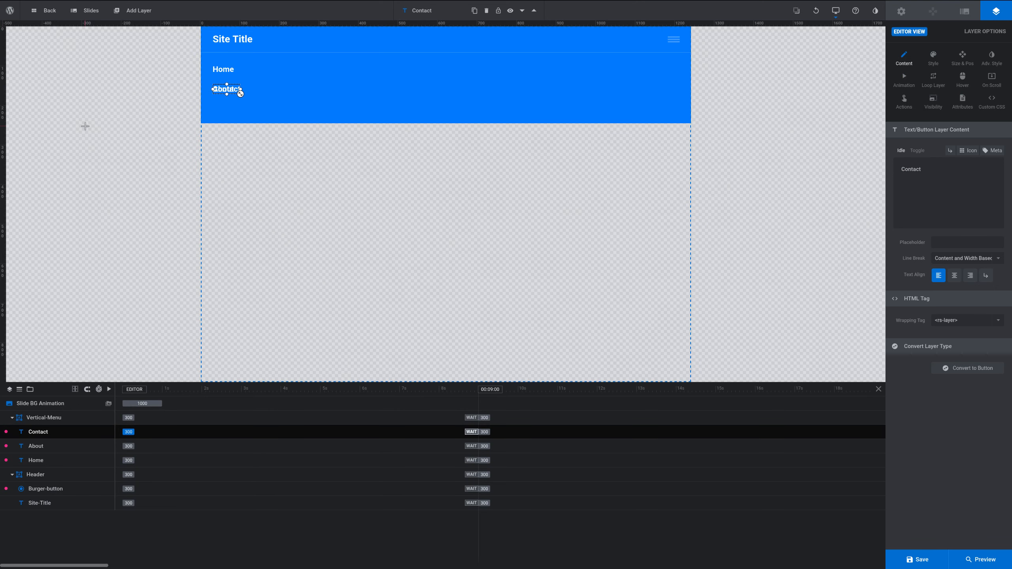
key("shift+Down")
key("shift+Down")
key("shift+Down")
key("shift+Down")
key("shift+Down")
left_click(85, 127)
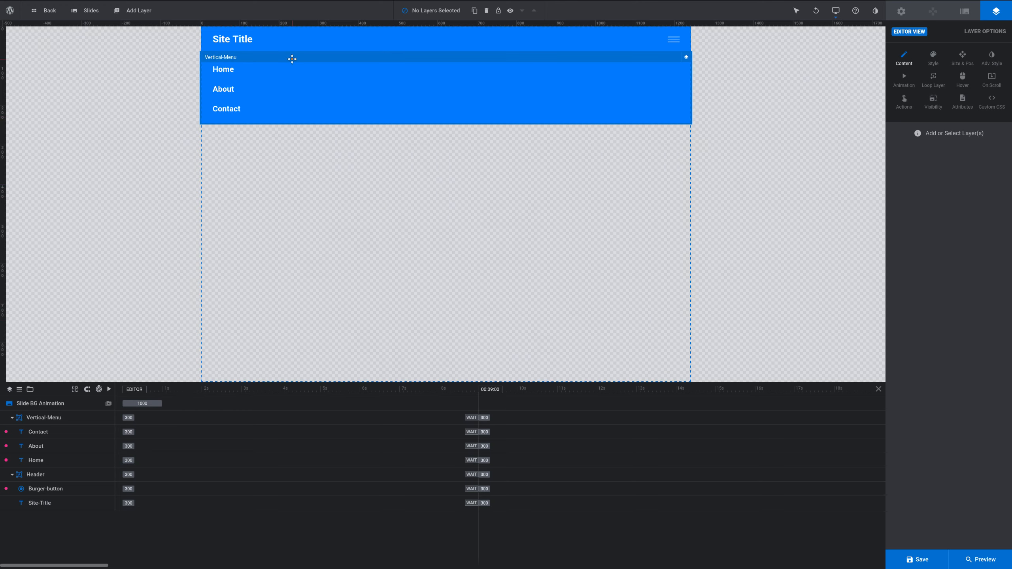
- Set the Vertical-Menu group's height to 190px
left_click(400, 57)
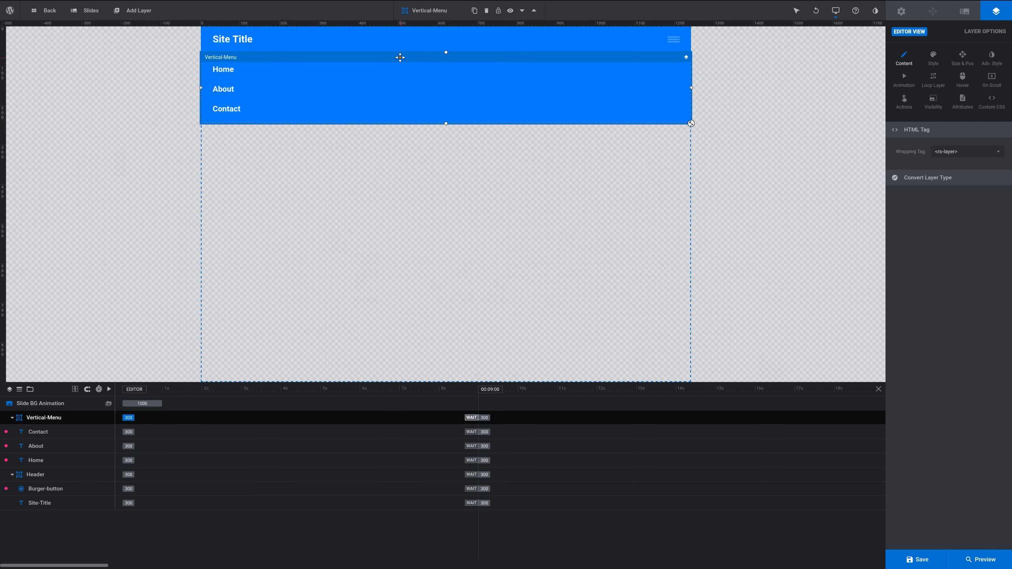
left_click(958, 58)
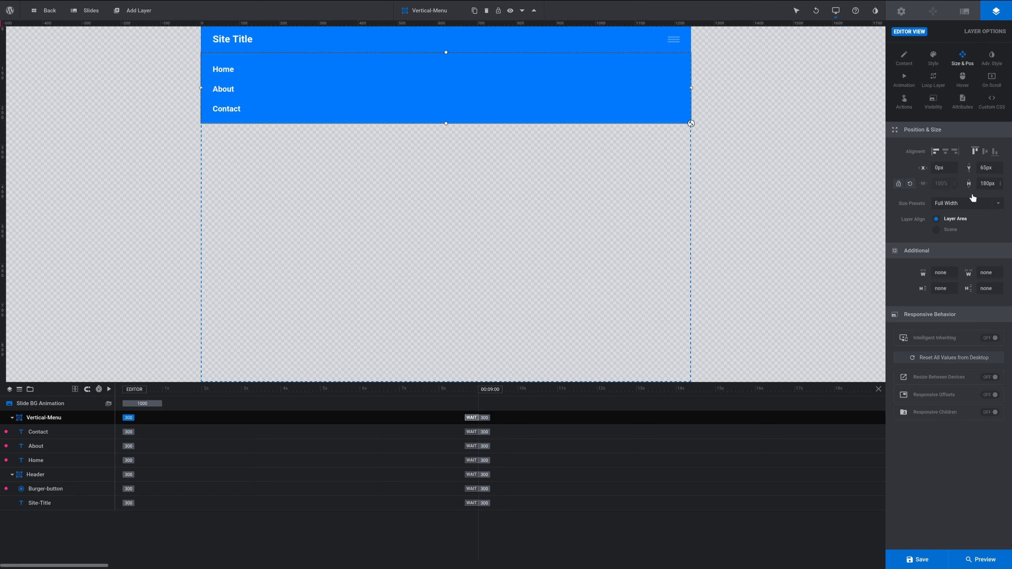
left_click(984, 183)
type("1")
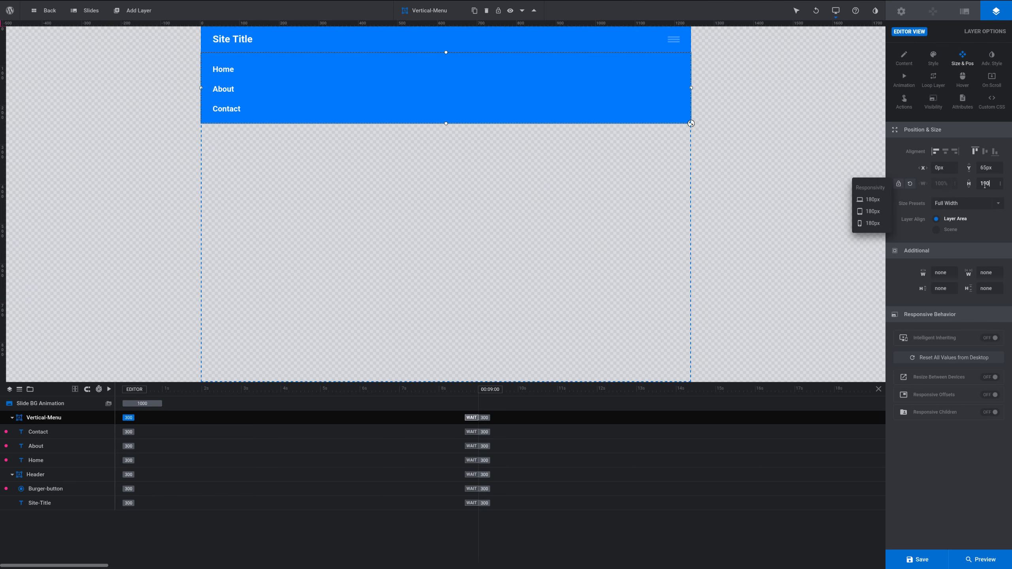
type("90")
left_click(741, 128)
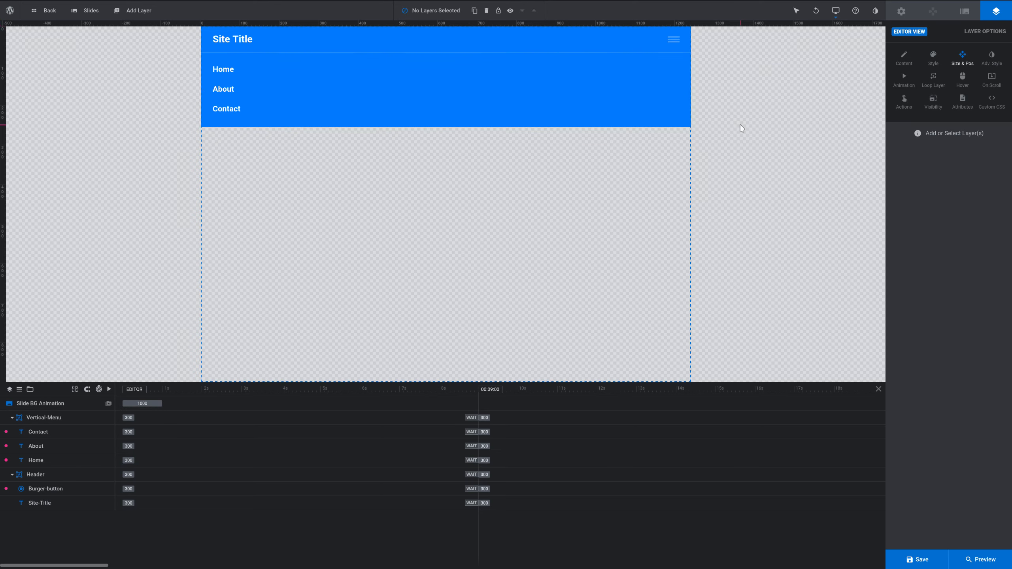
- Save the module and preview the menu at phone, tablet, notebook and desktop sizes
left_click(902, 550)
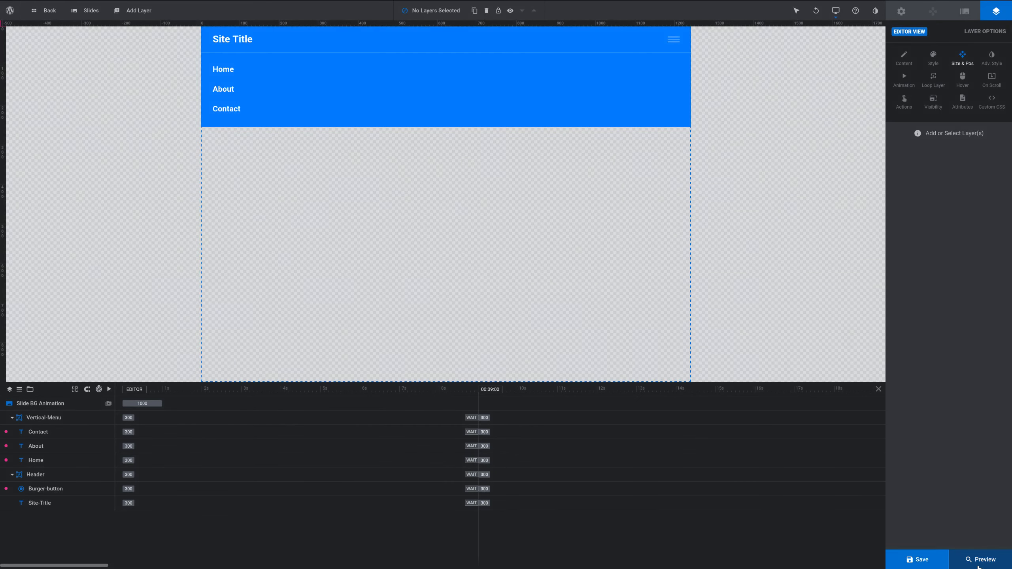
left_click(979, 563)
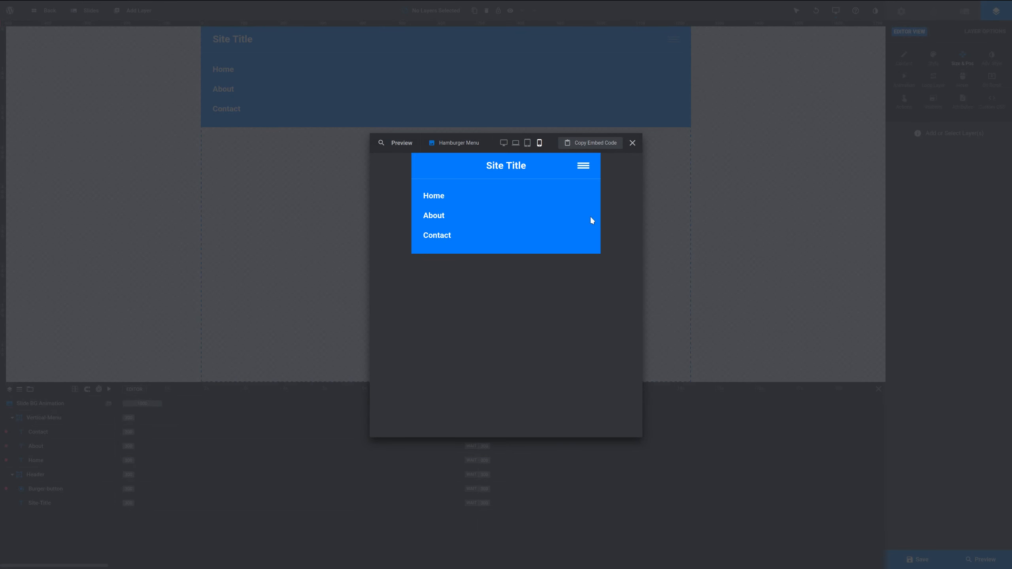
left_click(527, 142)
left_click(498, 96)
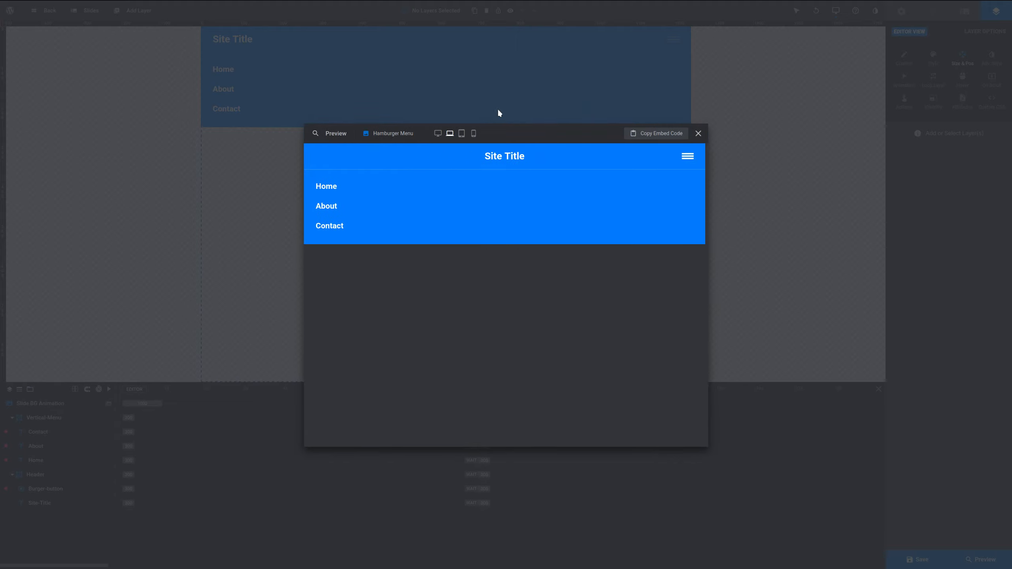
left_click(438, 132)
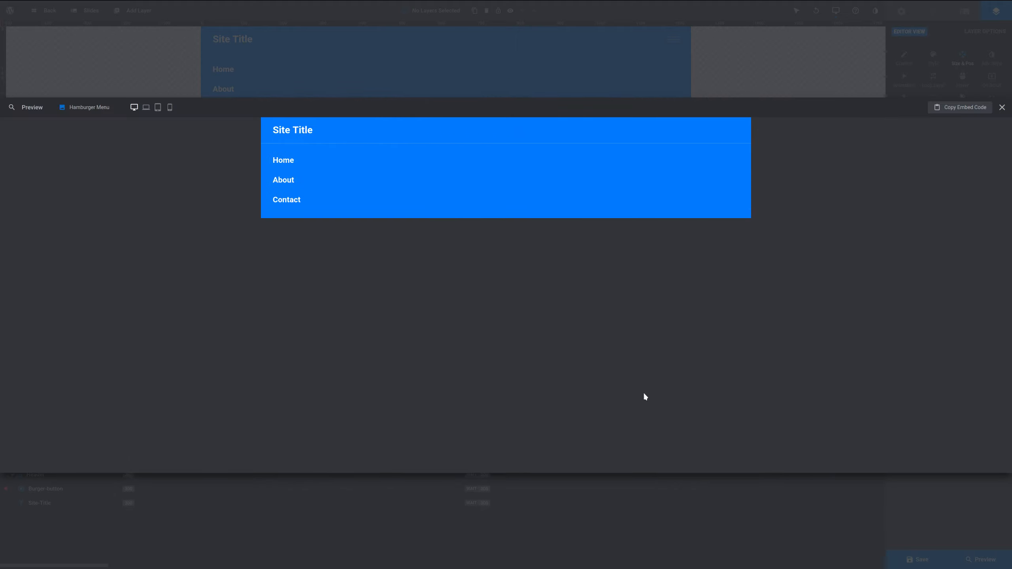
left_click(1001, 108)
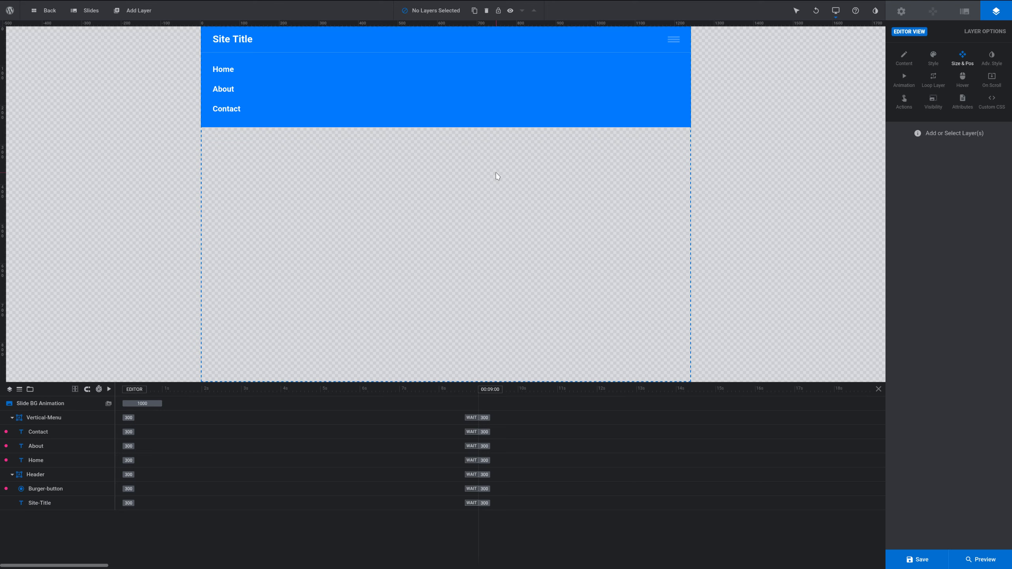
- Turn off desktop visibility for the Vertical-Menu group
left_click(297, 59)
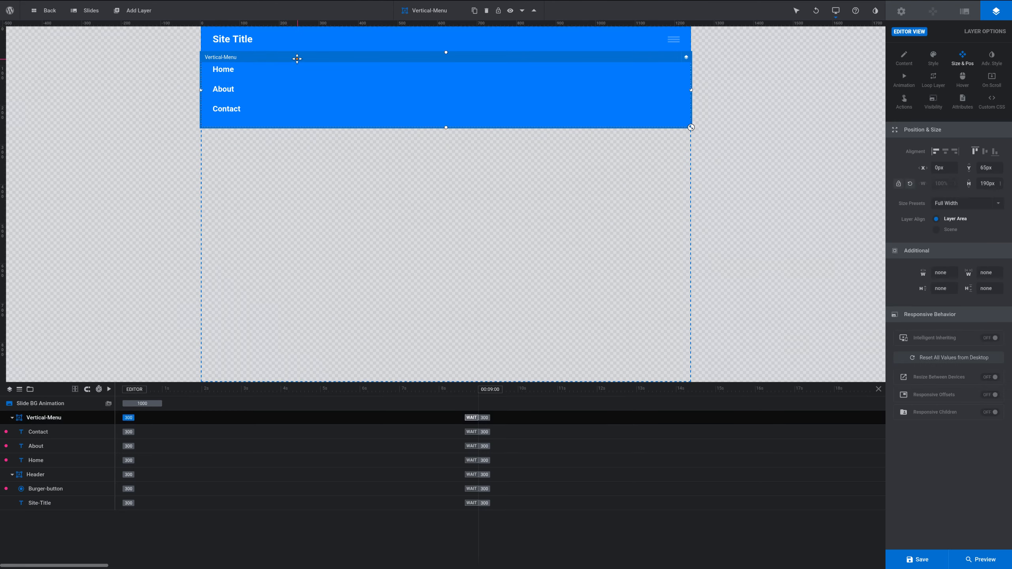
left_click(929, 102)
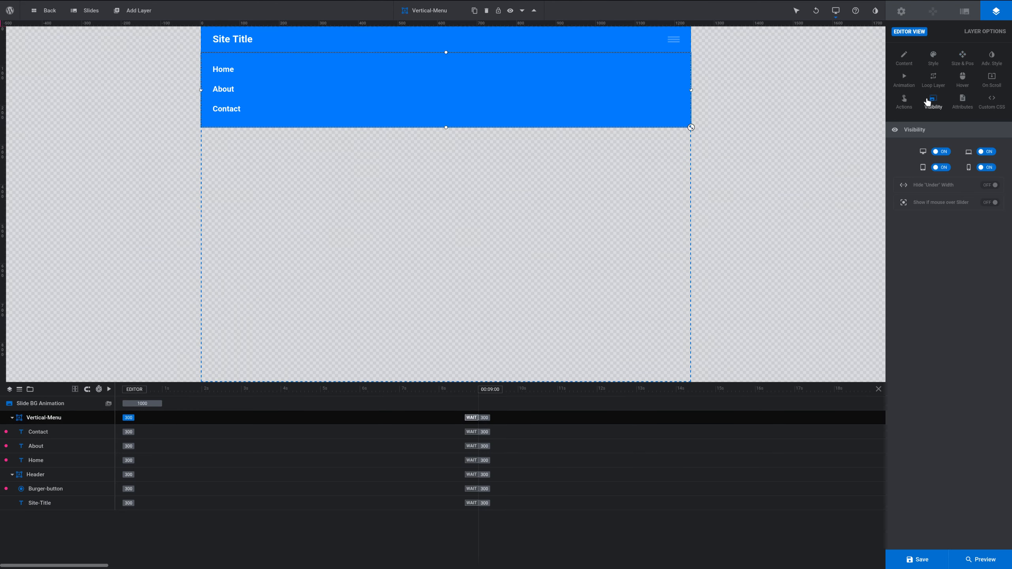
left_click(942, 152)
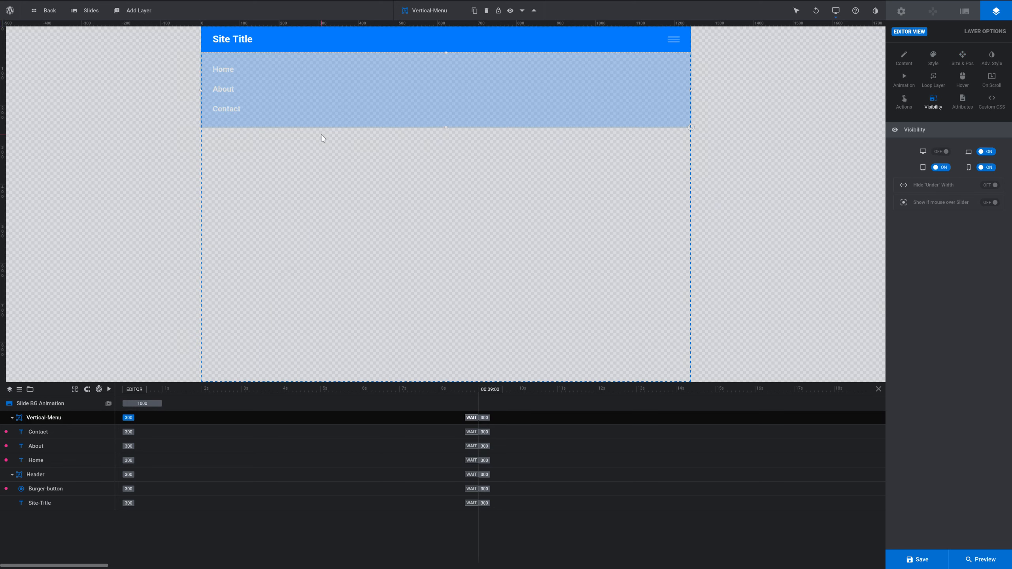
- Duplicate the Vertical-Menu group and rename the copy as Horizontal-menu, collapsing the original menu and Header groups in the layer list
right_click(309, 56)
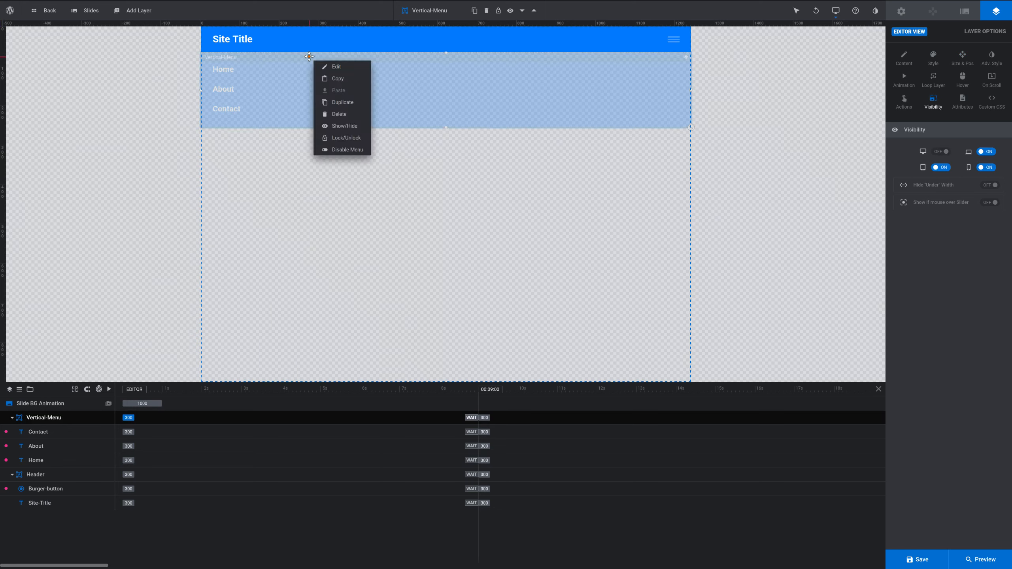
left_click(349, 103)
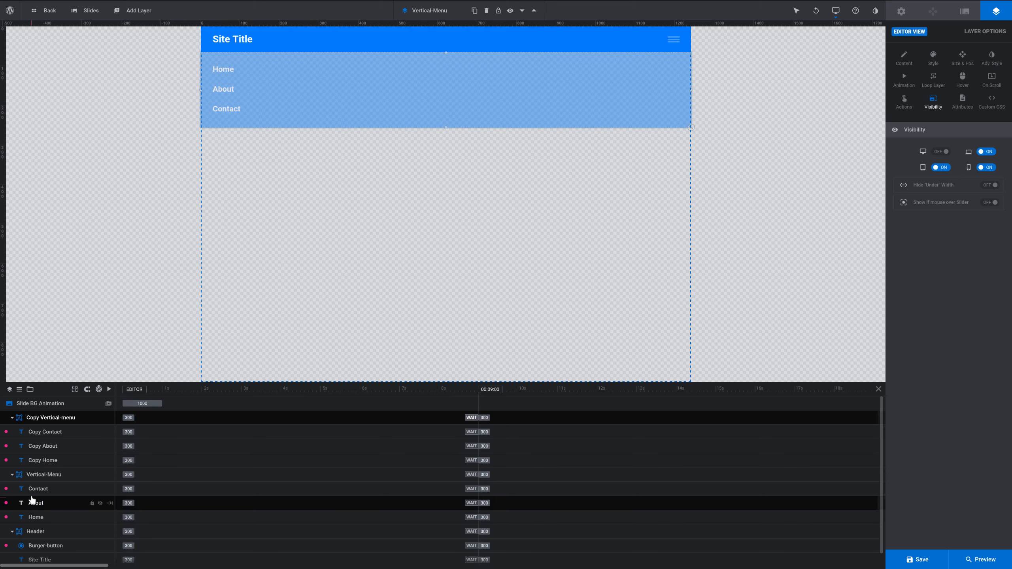
left_click(11, 475)
left_click(12, 489)
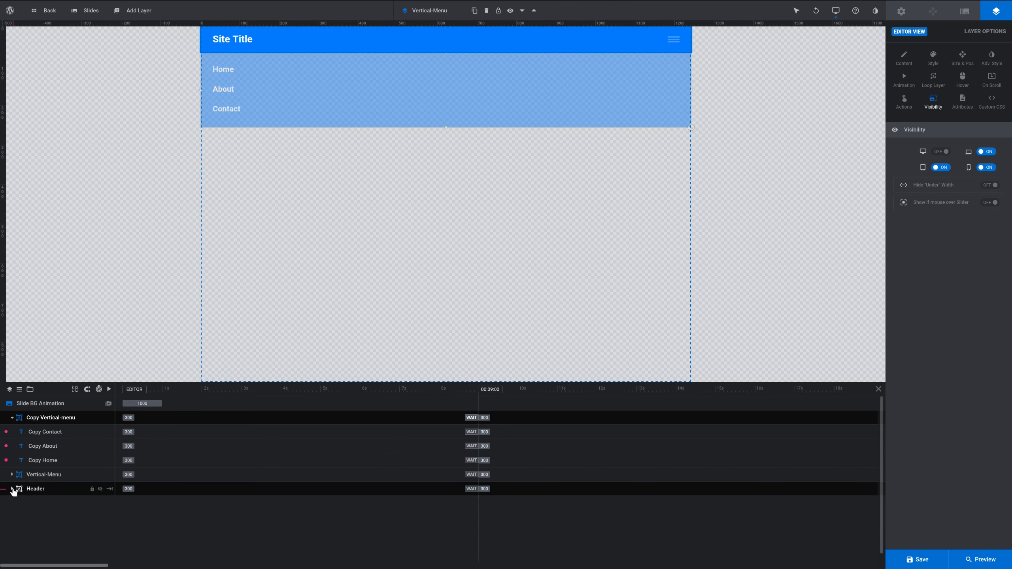
double_click(46, 418)
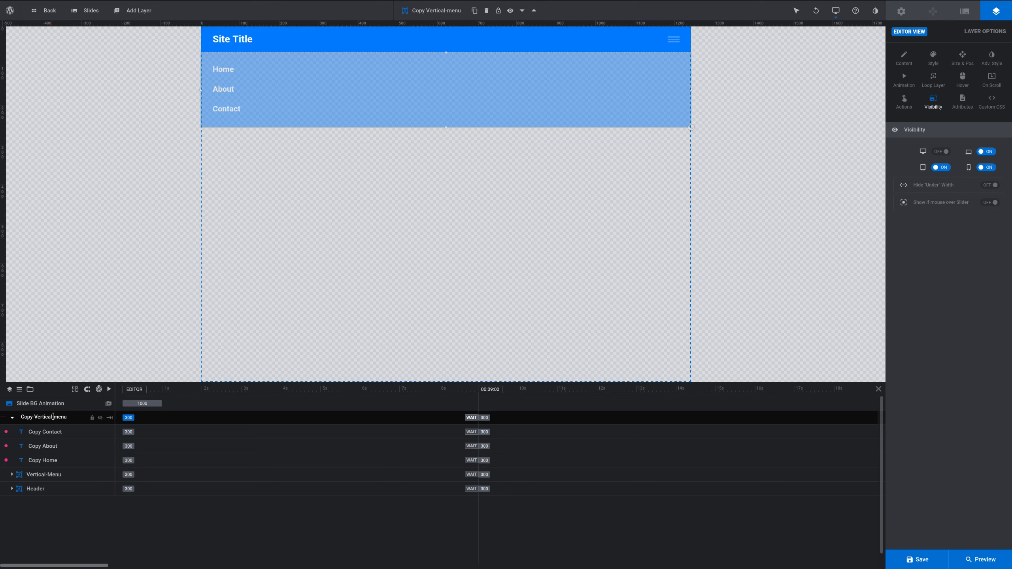
left_click_drag(52, 416, 83, 517)
type("Horizontal")
key("Return")
- Make the Horizontal-menu group visible on desktop only, with notebook, tablet and phone visibility turned off
left_click(941, 151)
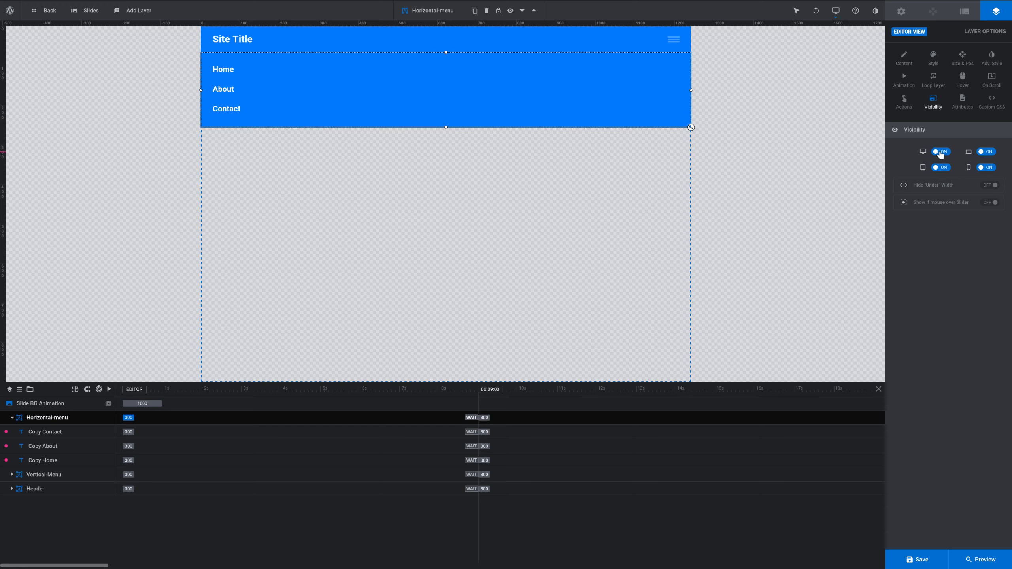
left_click(988, 152)
left_click(941, 167)
left_click(986, 168)
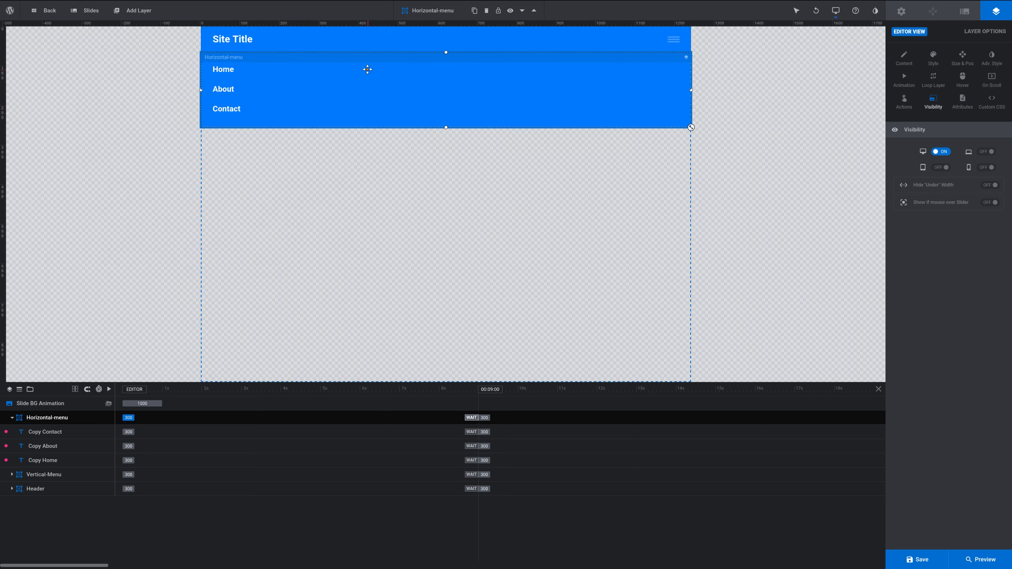
- Move the Horizontal-menu's About layer up 50px onto the Home line and right to X 120px
left_click(224, 89)
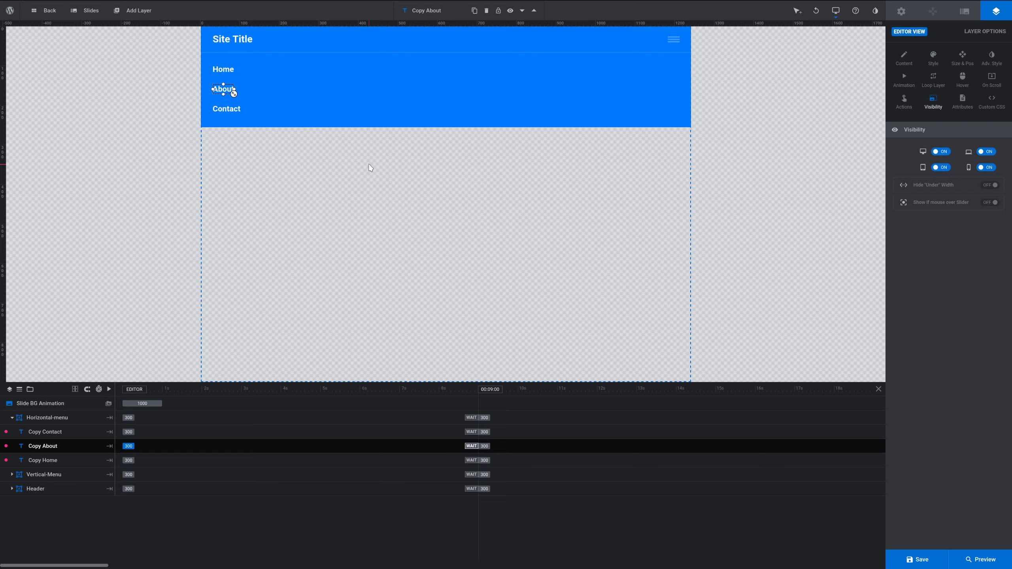
key("Up")
key("Up")
key("Up")
key("Up")
key("Up")
key("Up")
key("Up")
key("Up")
key("Up")
key("Up")
key("Up")
key("Up")
key("Up")
key("Up")
key("Up")
key("Up")
key("Up")
key("Up")
key("Up")
key("Up")
key("Right")
key("Right")
key("Right")
key("Right")
key("Right")
key("Right")
key("Right")
key("Right")
key("Right")
key("Right")
key("Right")
key("Right")
key("Right")
key("Right")
key("Right")
key("Right")
key("Right")
key("Right")
key("Right")
key("Right")
left_click(369, 164)
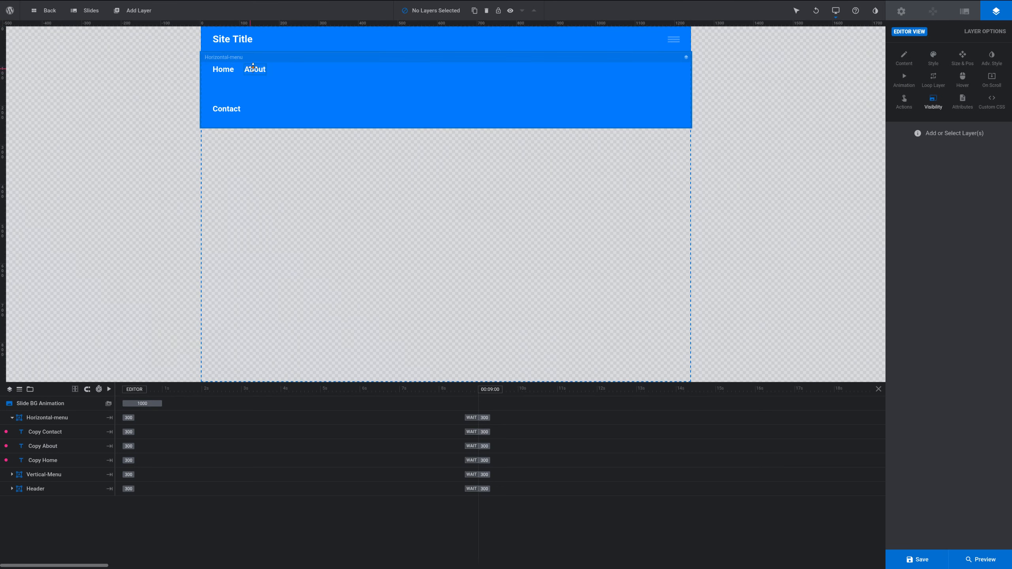
left_click(253, 67)
key("shift+Right")
left_click(33, 104)
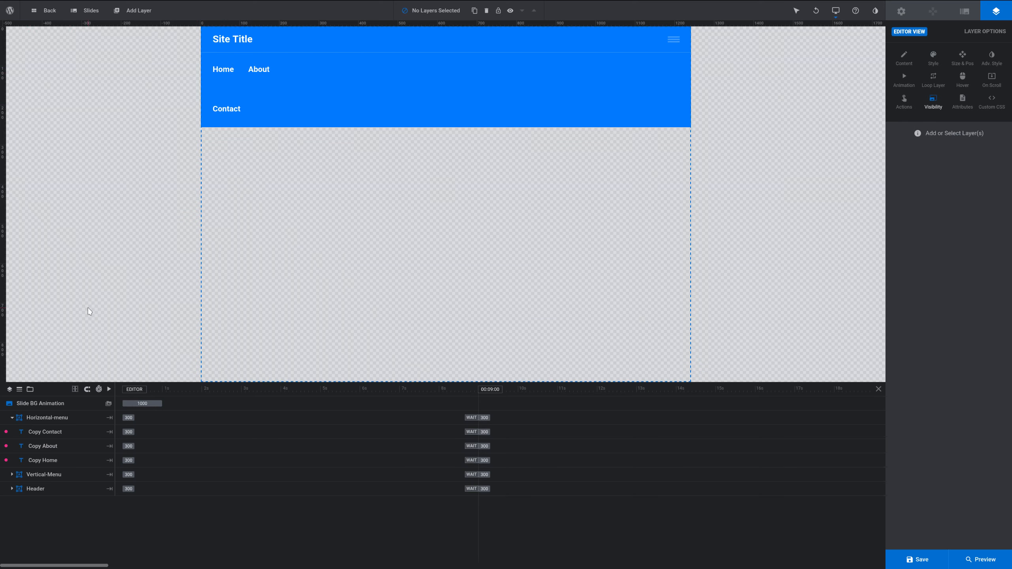
- Move the Horizontal-menu's Contact layer up to Y 30px and right to X 210px, beside the About link
left_click(231, 108)
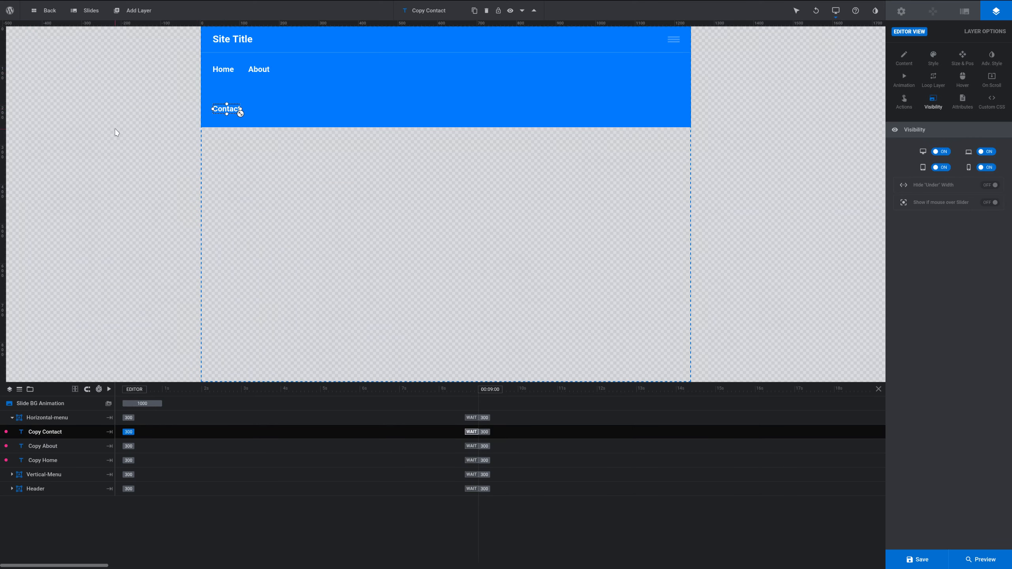
key("shift+Up")
key("shift+Up")
key("shift+Up")
key("shift+Up")
key("shift+Up")
key("shift+Up")
key("shift+Up")
key("shift+Up")
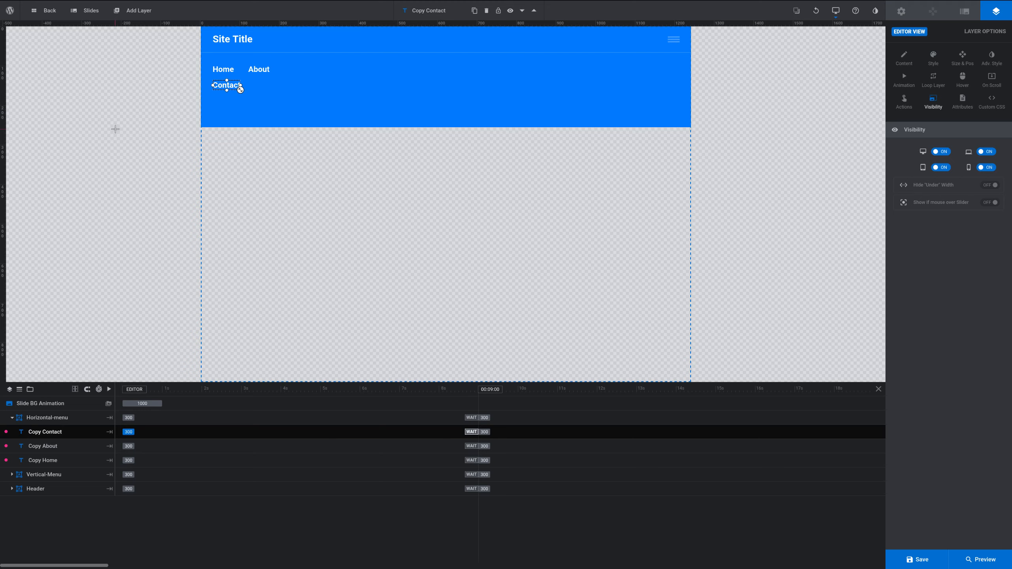
key("shift+Up")
key("shift+Up")
key("shift+Right")
key("shift+Right")
key("shift+Right")
key("shift+Right")
key("shift+Right")
key("shift+Right")
key("shift+Right")
key("shift+Right")
key("shift+Right")
key("shift+Right")
key("shift+Right")
key("shift+Right")
key("shift+Right")
key("shift+Right")
key("shift+Right")
key("shift+Right")
key("shift+Right")
key("shift+Right")
left_click(115, 129)
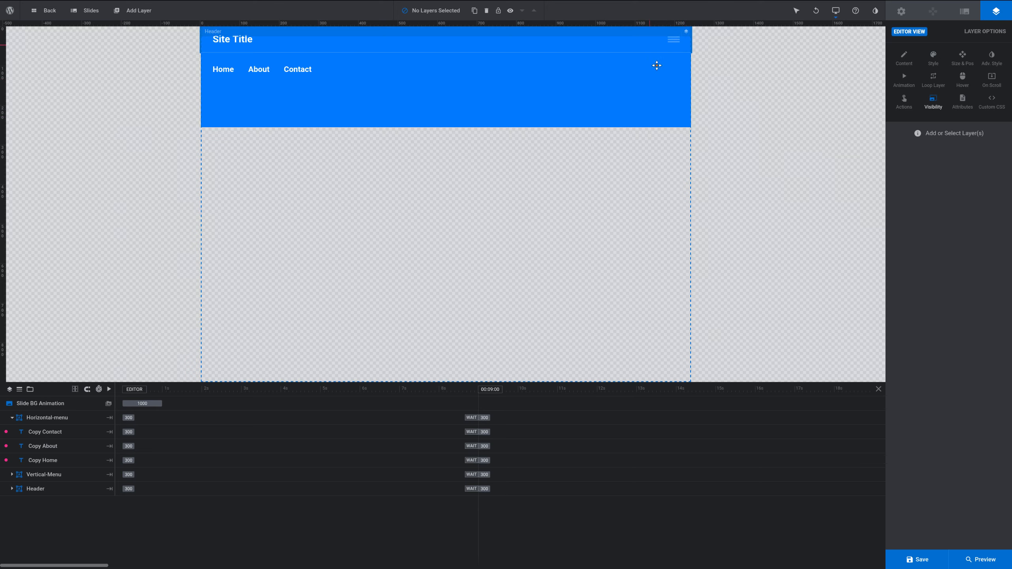
- Set the Horizontal-menu group's desktop height to 65px
left_click(562, 68)
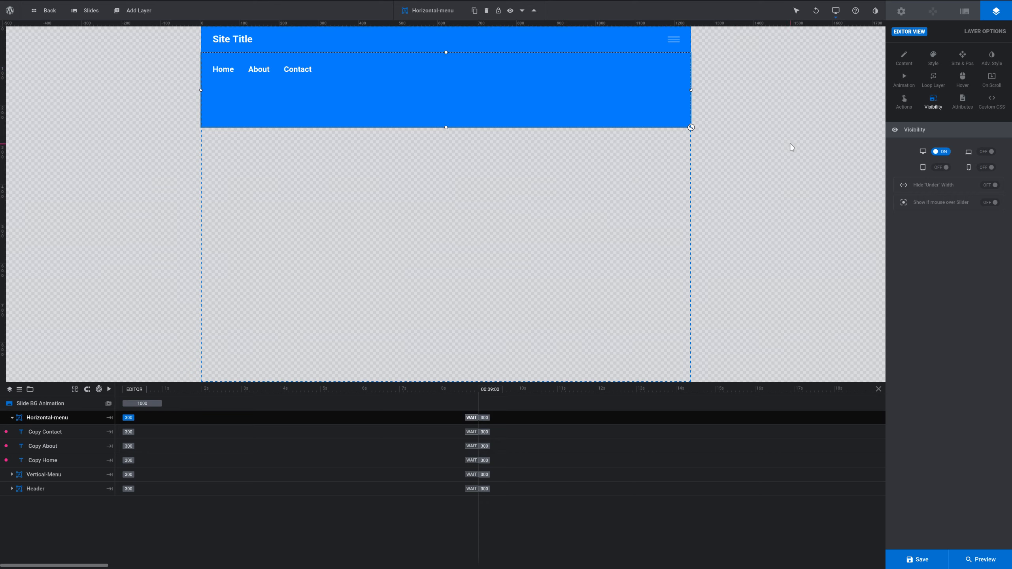
left_click(963, 55)
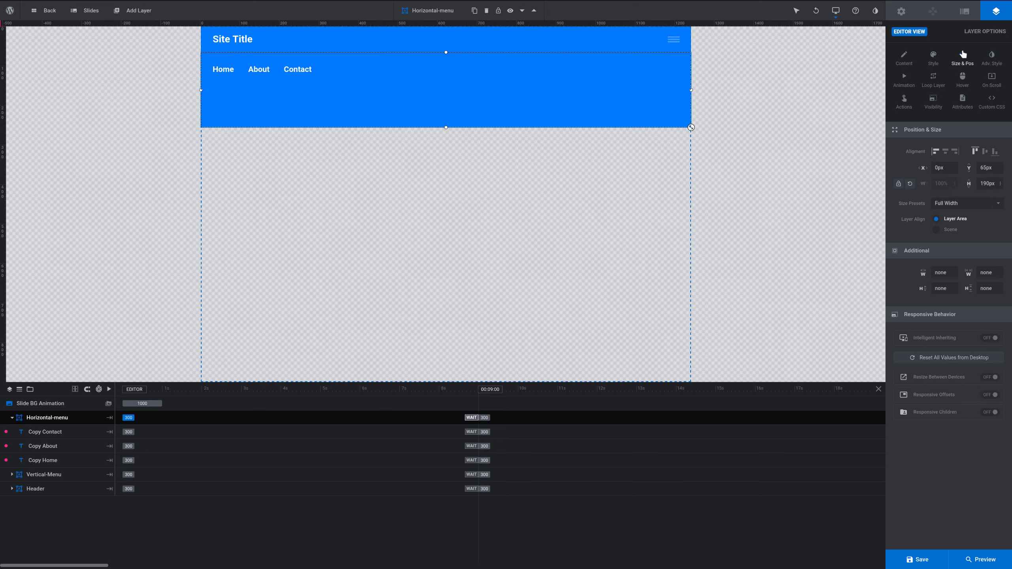
left_click(987, 183)
type("65")
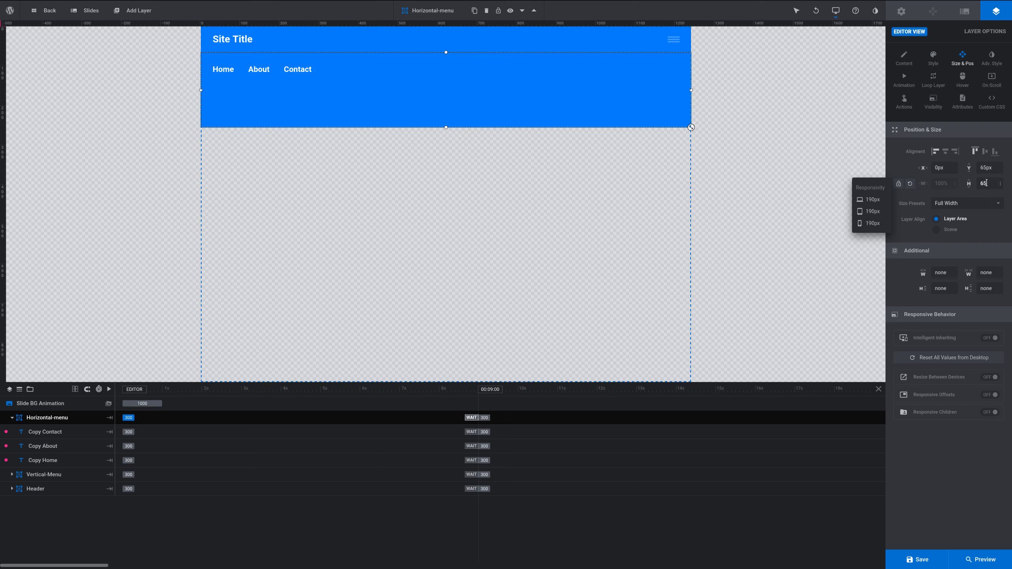
key("Return")
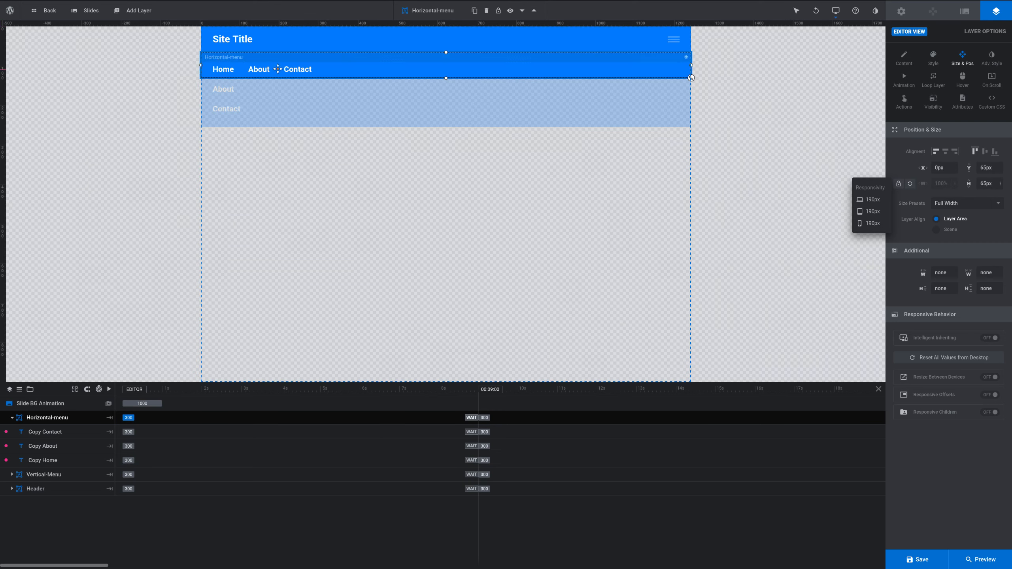
- Align the Home, About and Contact layers vertically to the middle of the Horizontal-menu group
left_click(224, 69)
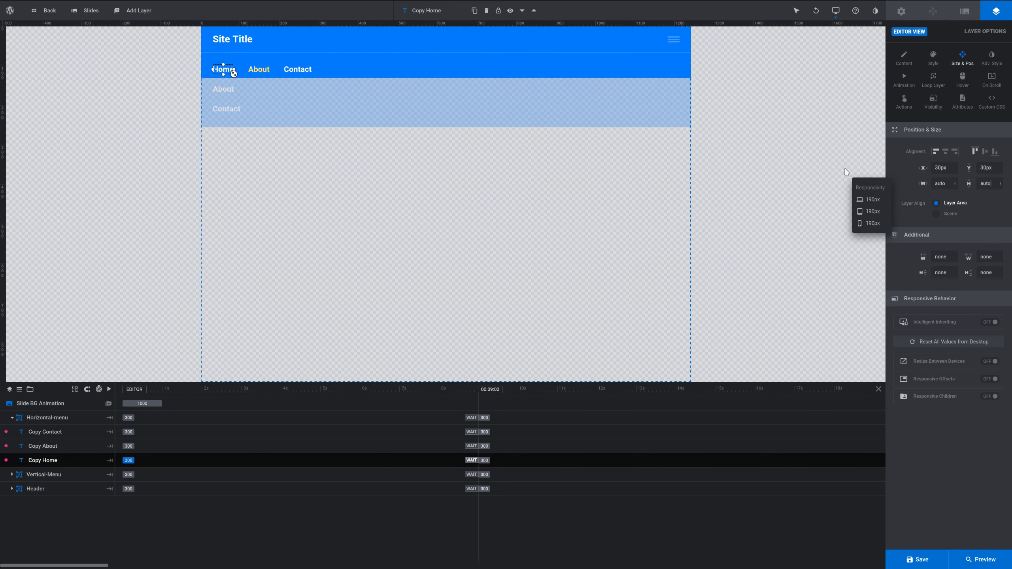
left_click(987, 152)
left_click(260, 70)
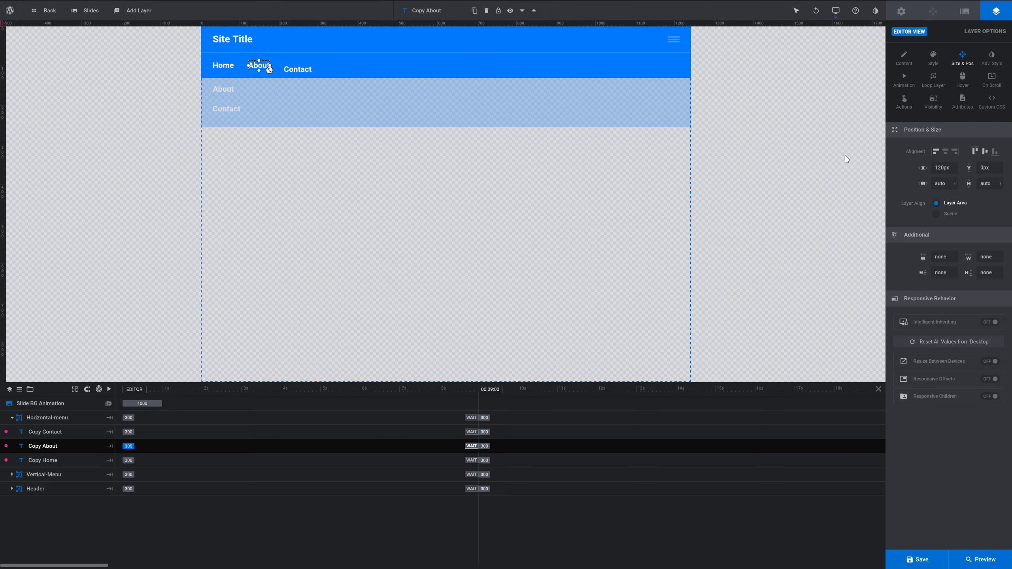
left_click(310, 73)
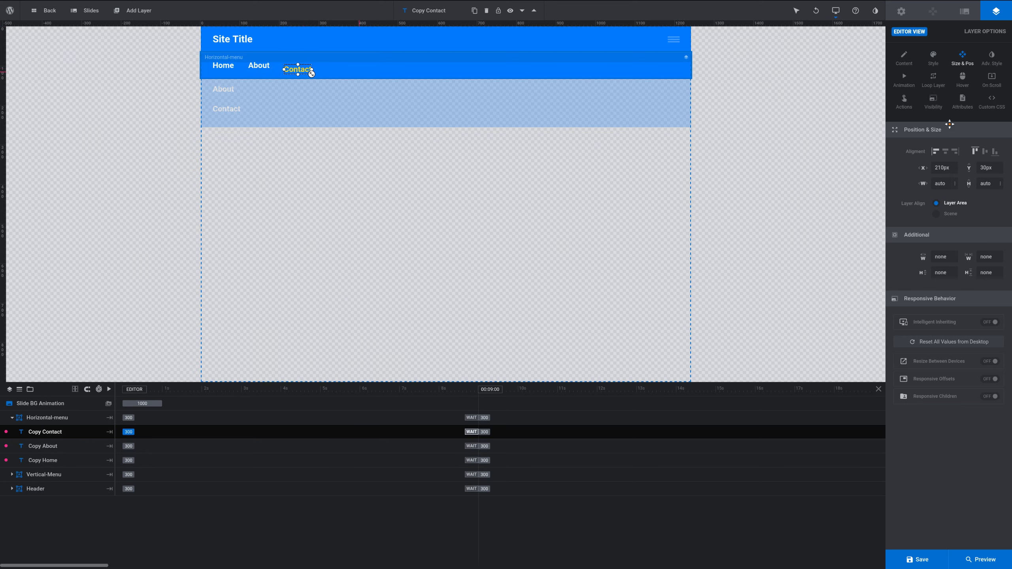
left_click(985, 152)
- Shrink the Horizontal-menu group's width to about 315px so it fits around its three links
left_click(235, 78)
left_click_drag(691, 78, 324, 111)
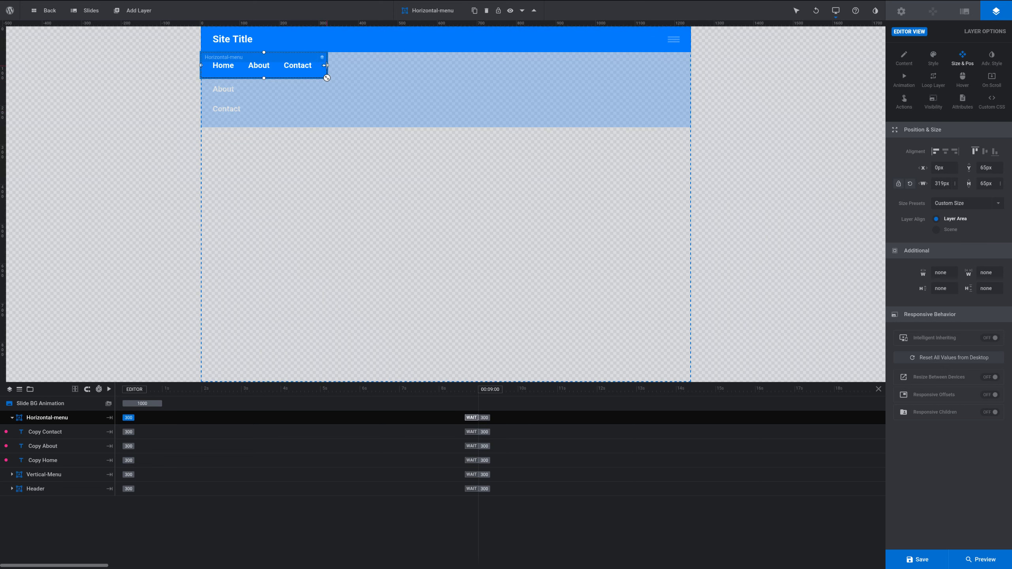
left_click(368, 85)
- Align the Horizontal-menu group to the right and top of the layer area, over the header
left_click(955, 152)
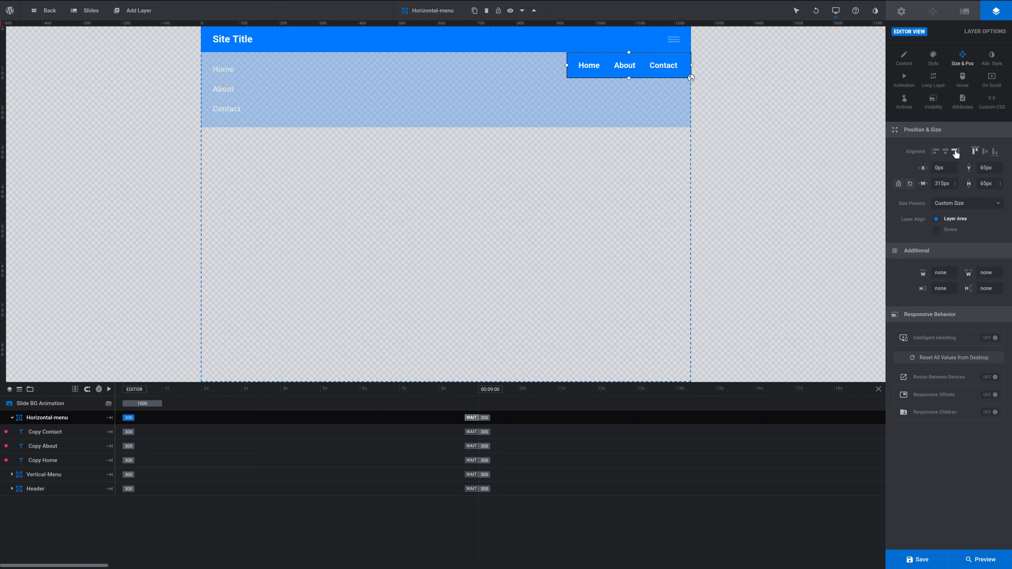
left_click(974, 151)
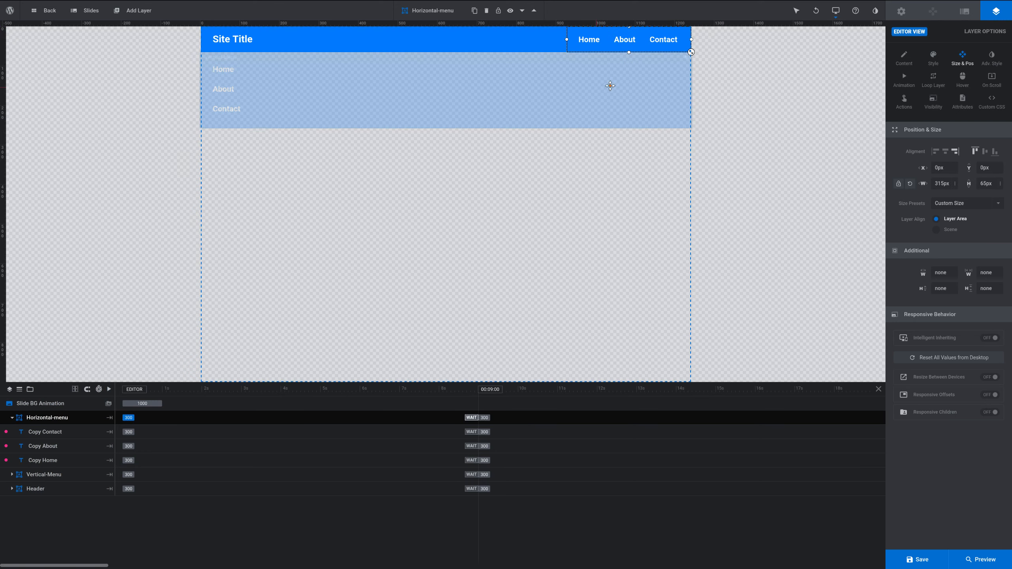
left_click(670, 339)
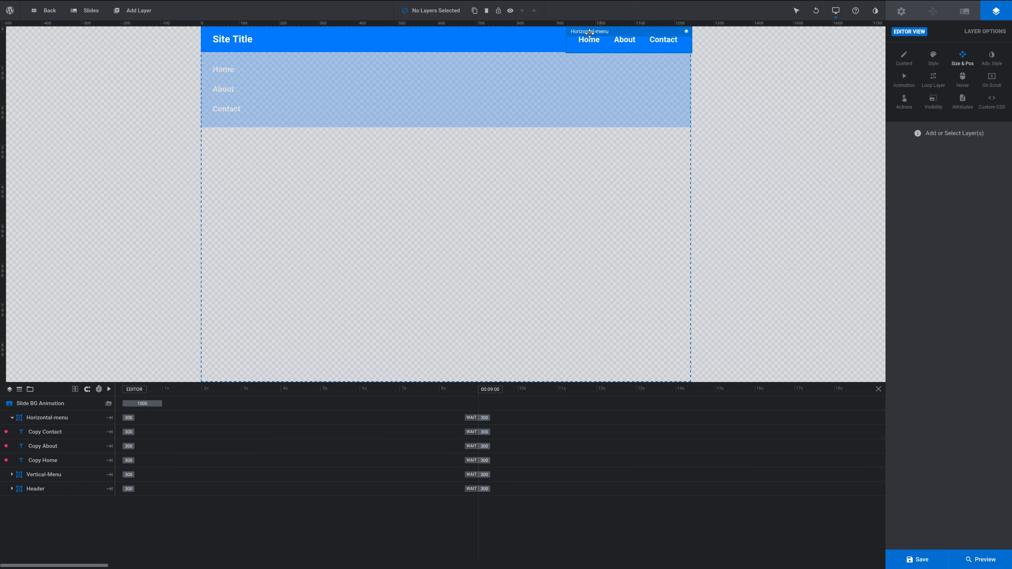
- Clear the Horizontal-menu group's background color to transparent
left_click(611, 32)
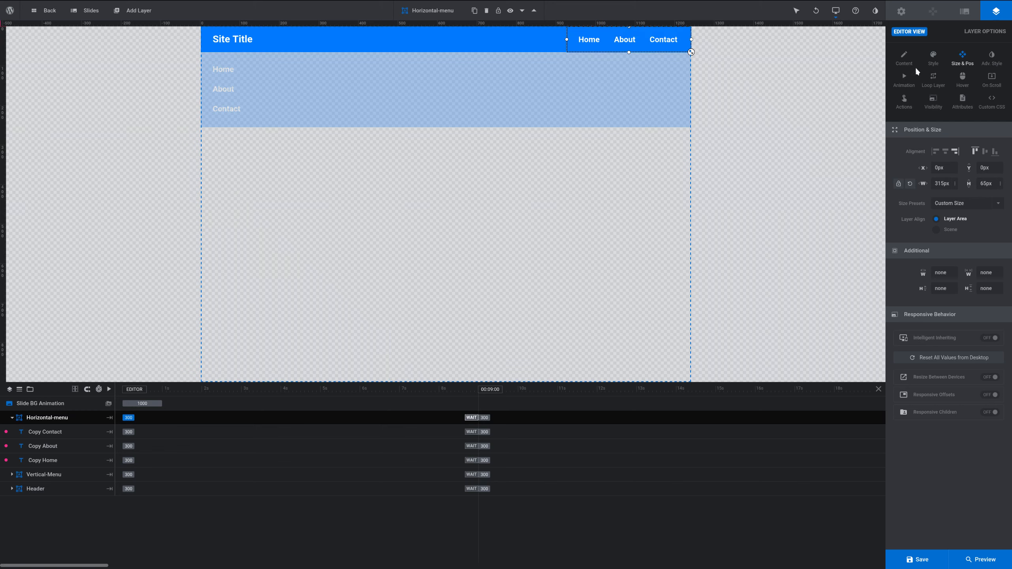
left_click(933, 57)
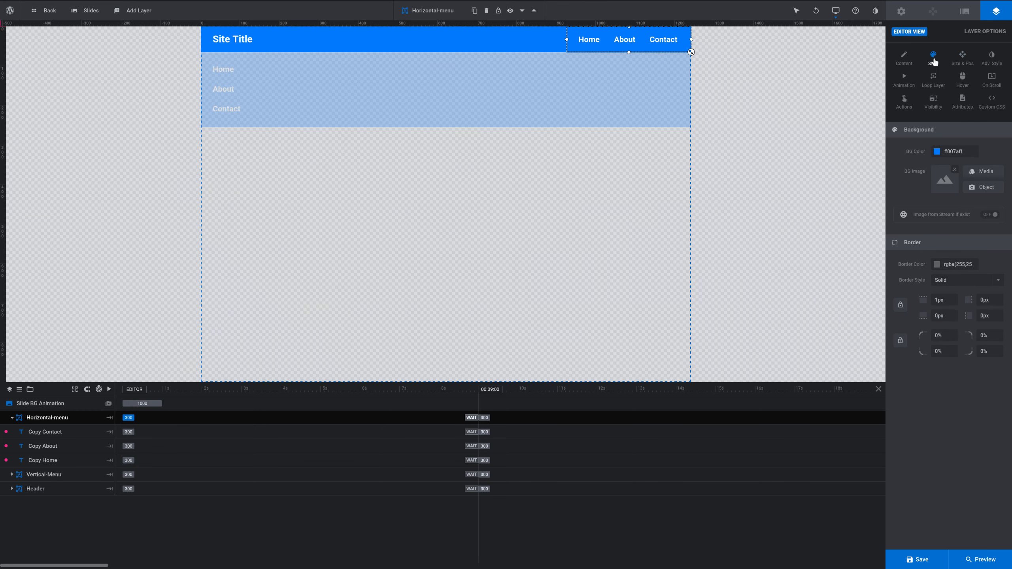
left_click(936, 151)
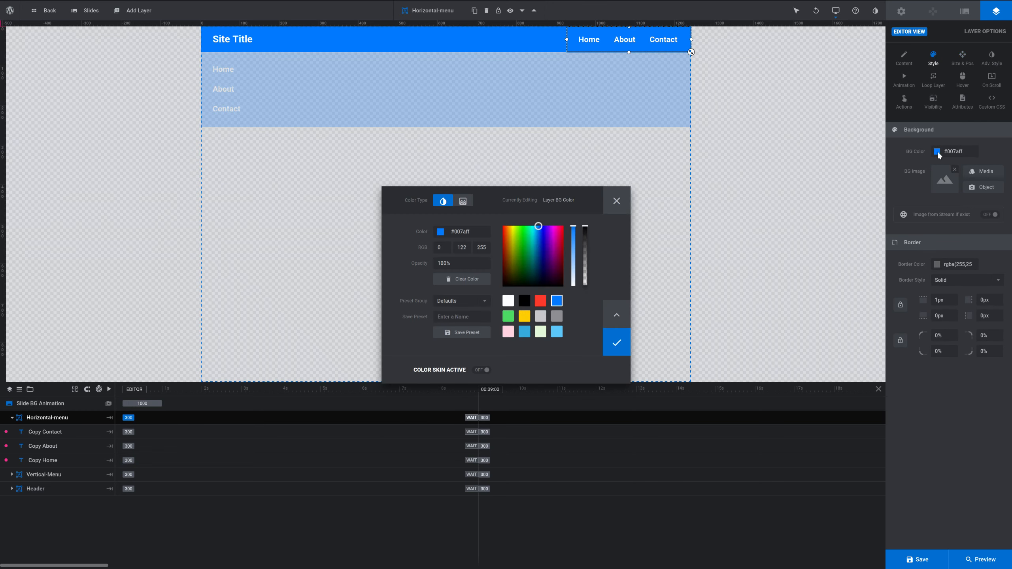
left_click(472, 282)
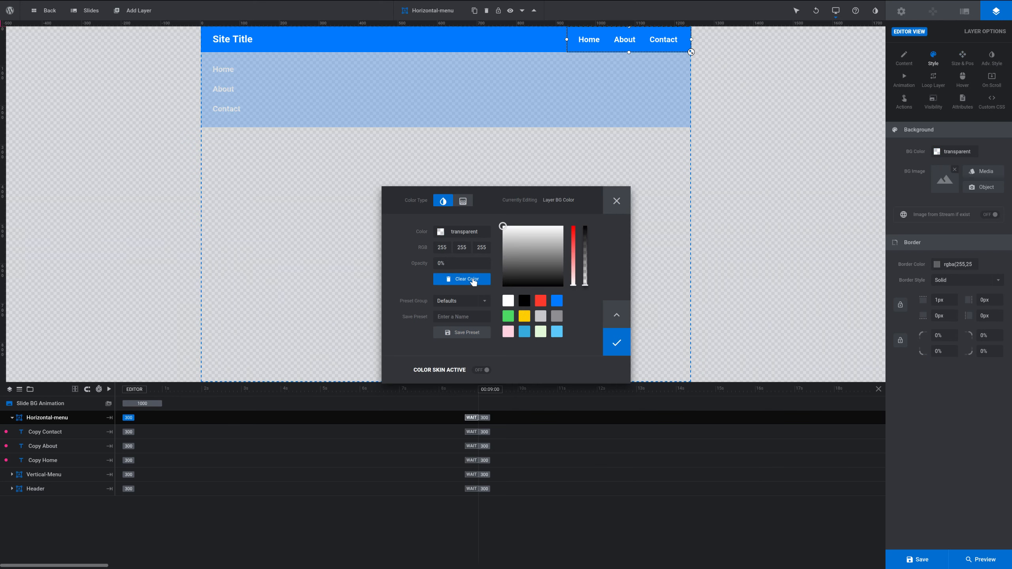
left_click(620, 344)
left_click(809, 168)
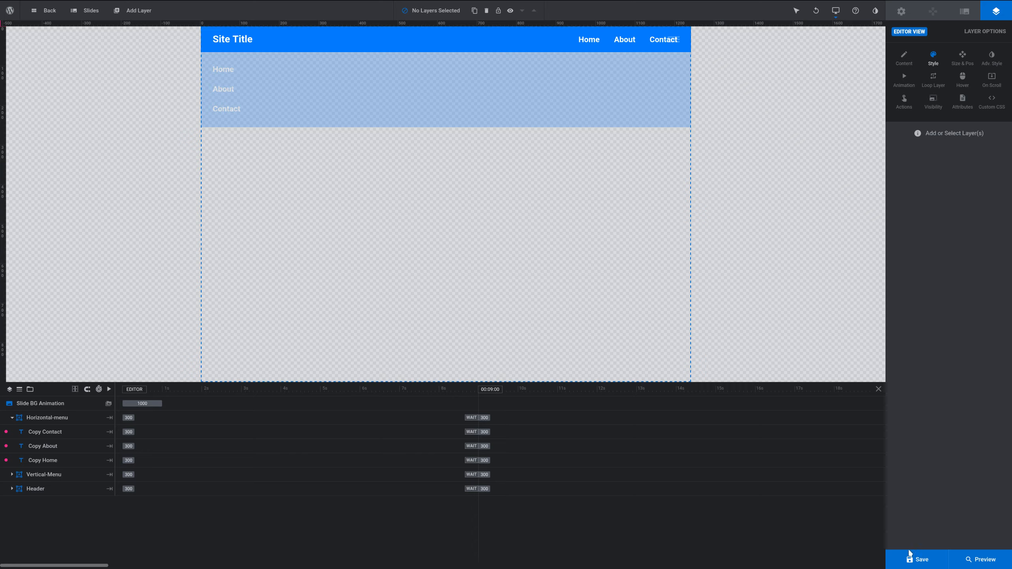
- Save the module and preview the menu at desktop, notebook, tablet and phone sizes
left_click(916, 558)
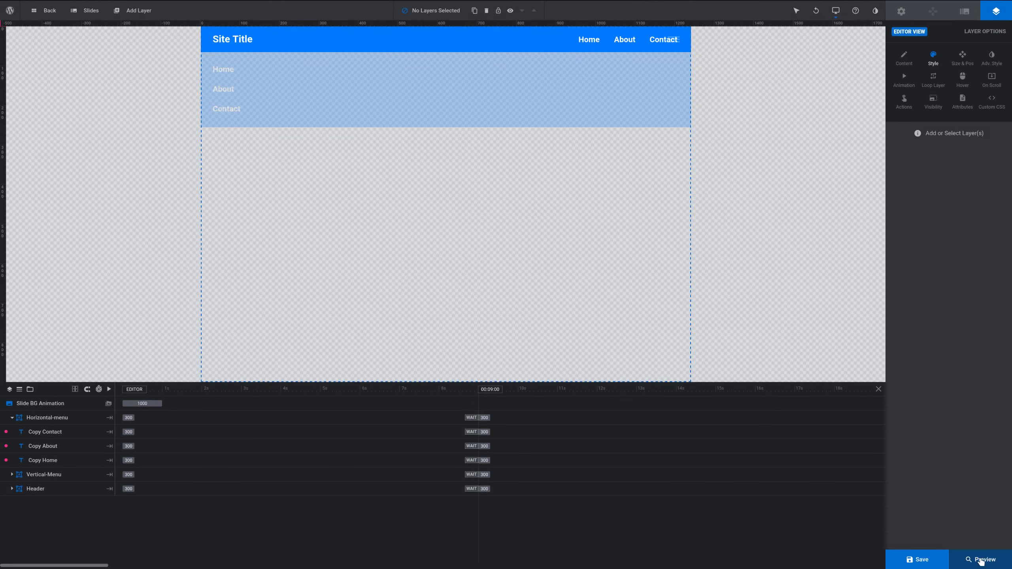
left_click(981, 560)
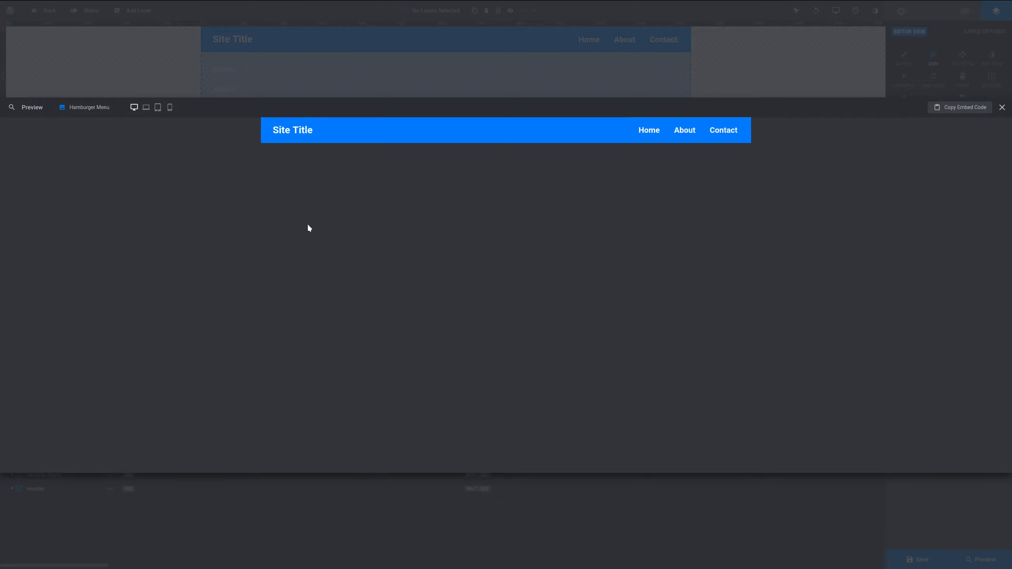
left_click(146, 107)
left_click(460, 134)
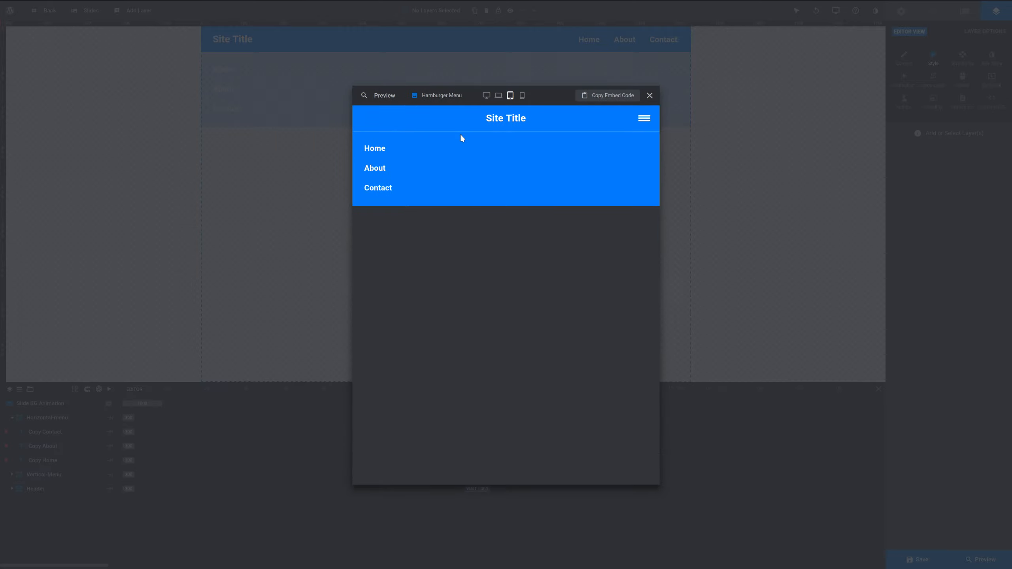
left_click(522, 95)
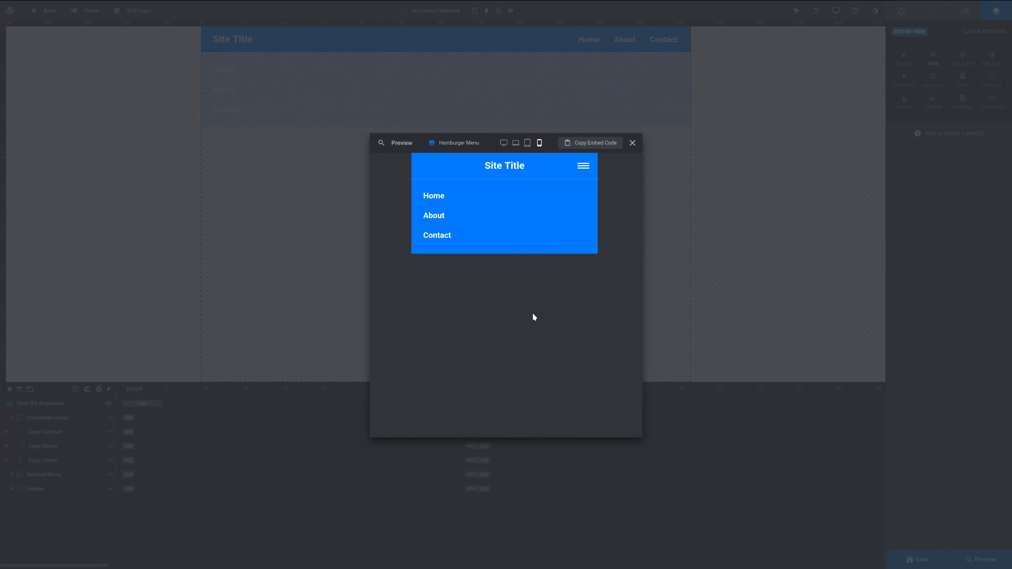
- Close the preview and switch the editor to the notebook view
left_click(634, 143)
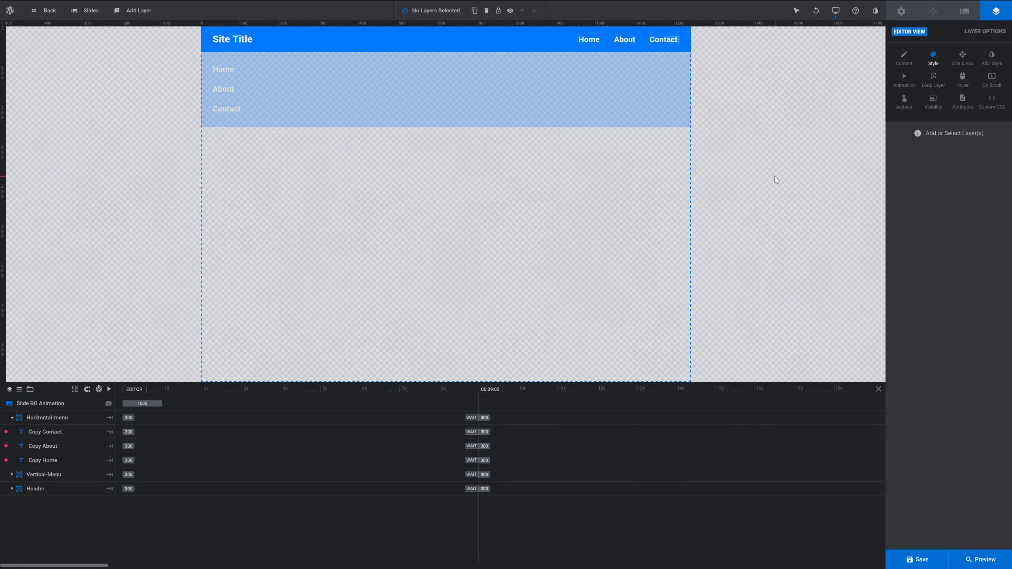
left_click(836, 11)
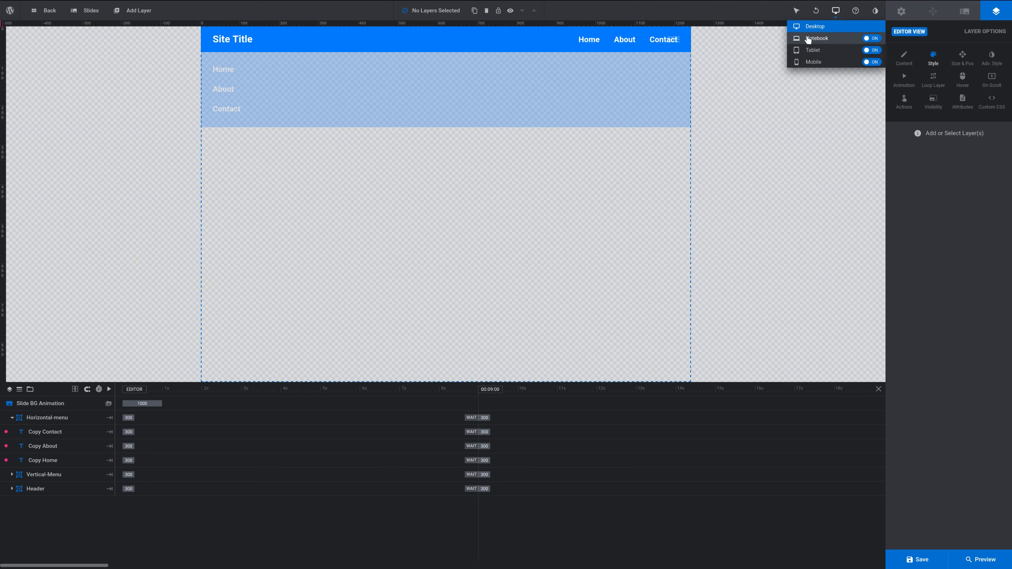
left_click(818, 39)
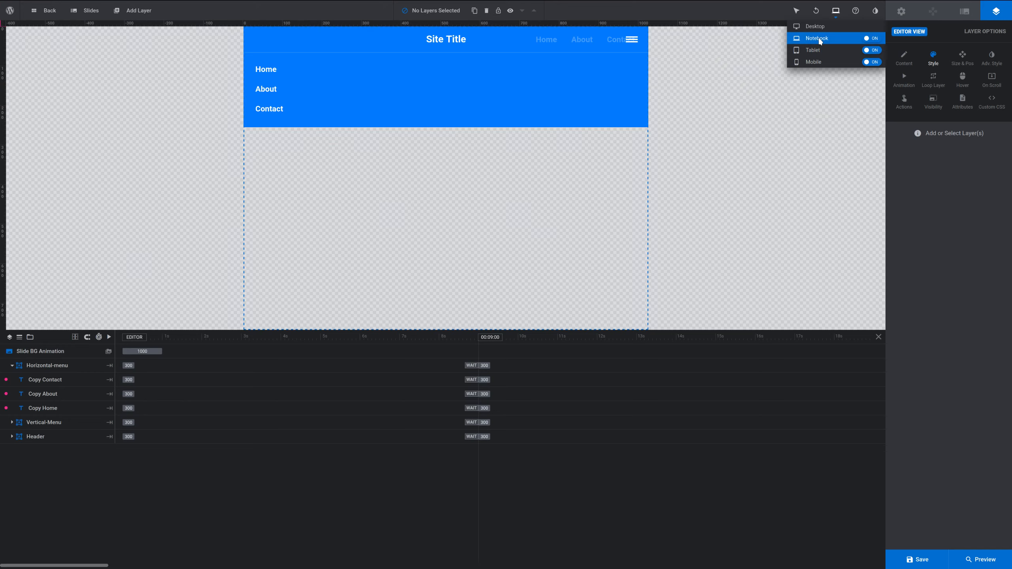
- Apply the masked Slide From Top transition as the Vertical-Menu group's in-animation and play the timeline to check it
left_click(454, 59)
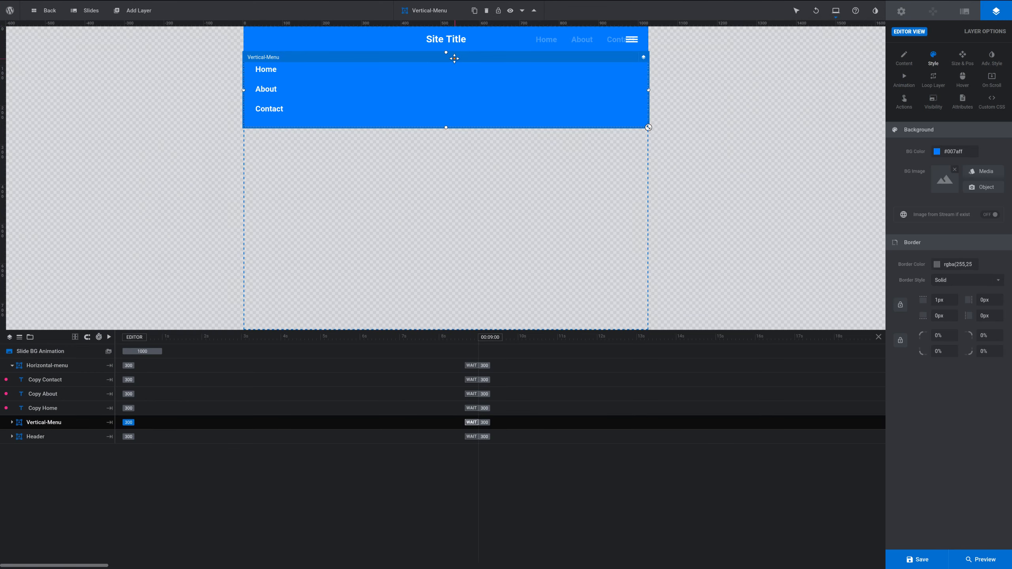
left_click(905, 80)
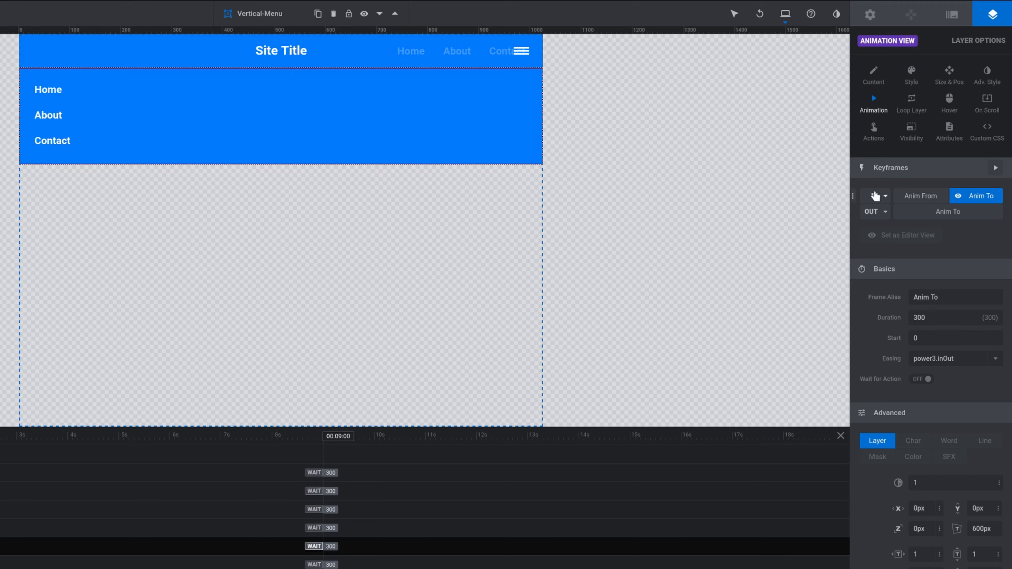
left_click(885, 197)
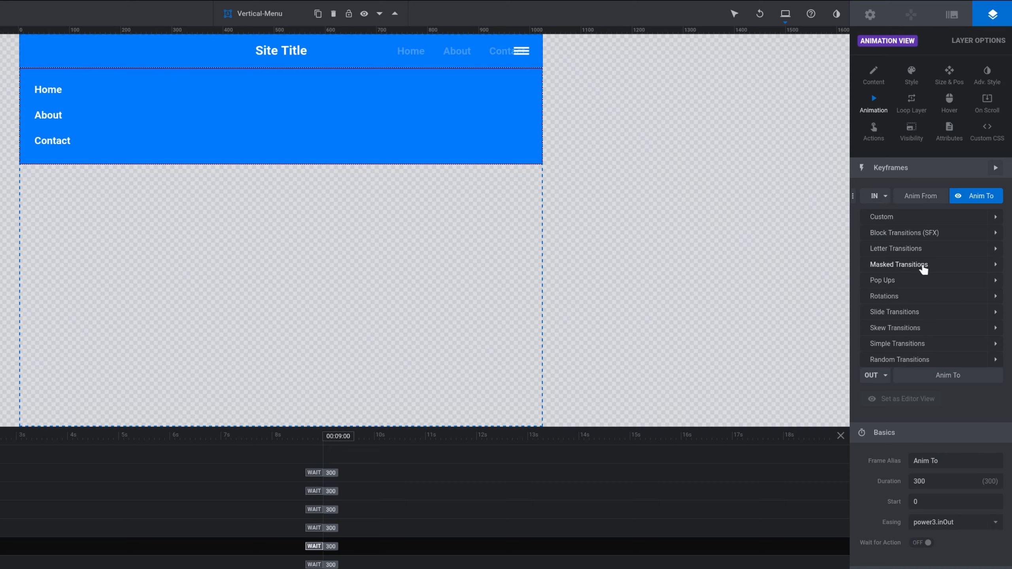
left_click(930, 267)
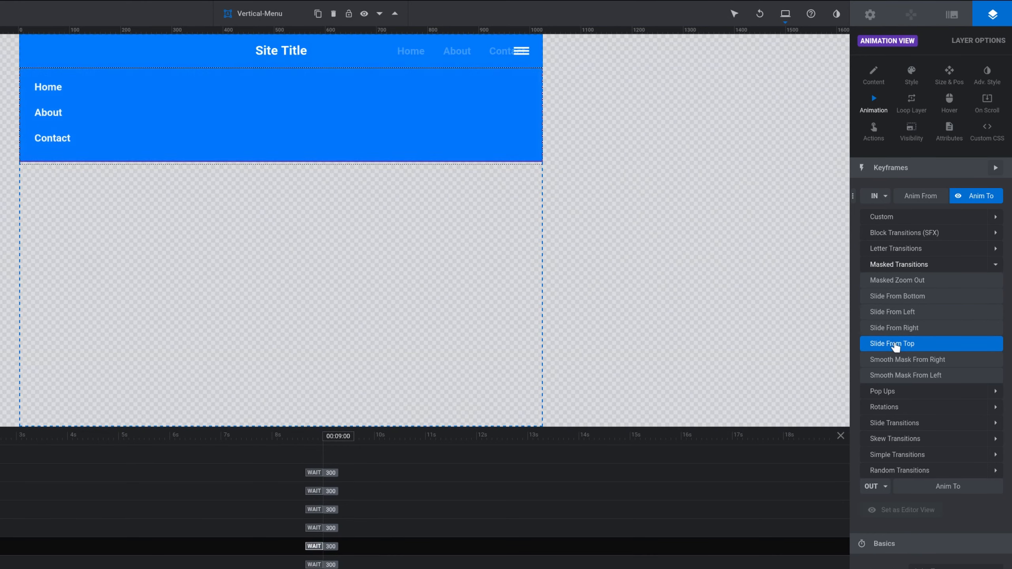
left_click(897, 345)
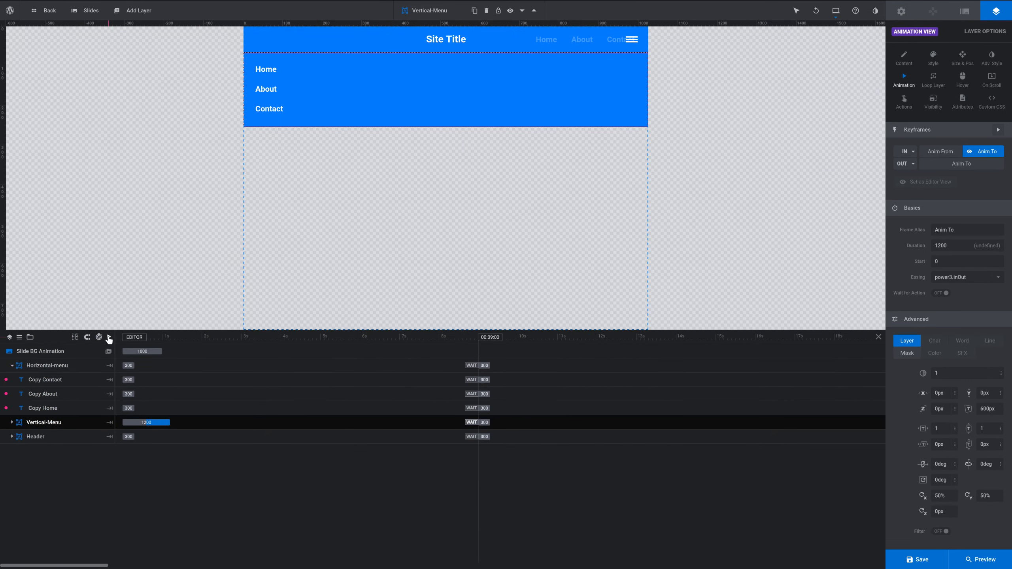
left_click(109, 338)
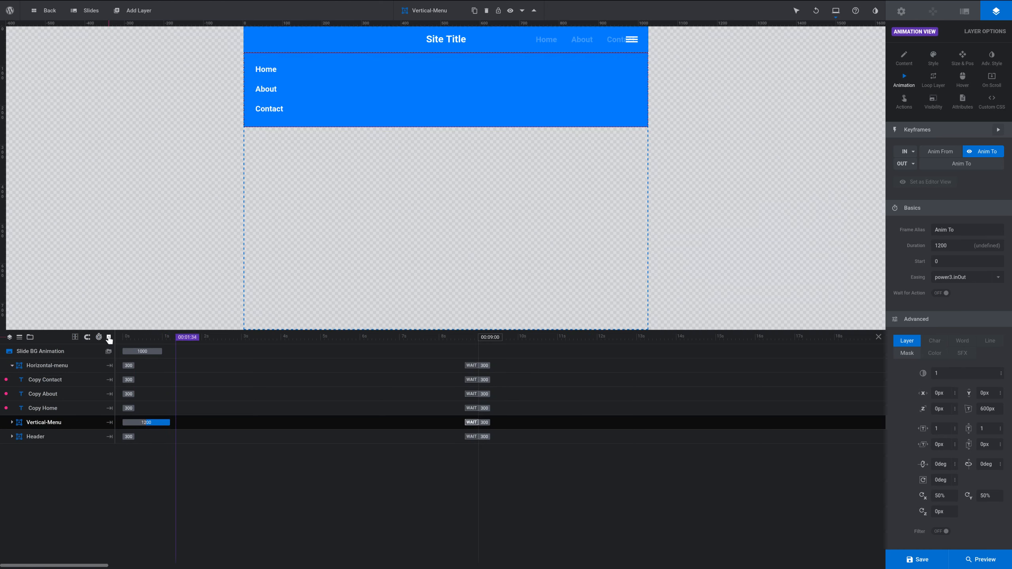
left_click(109, 338)
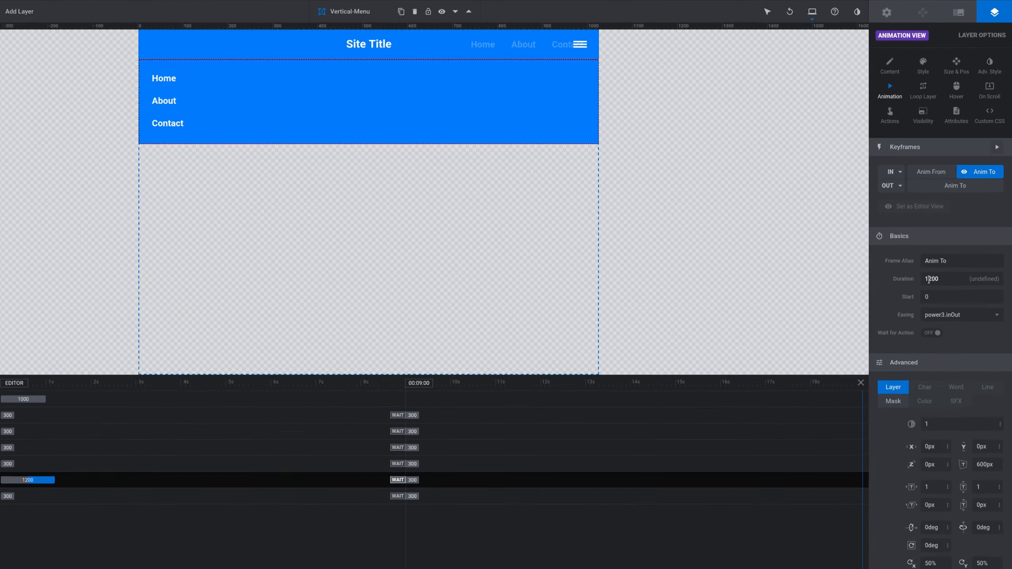
- Set the duration of the Vertical-Menu group's in-animation to 800 and replay the timeline
double_click(928, 279)
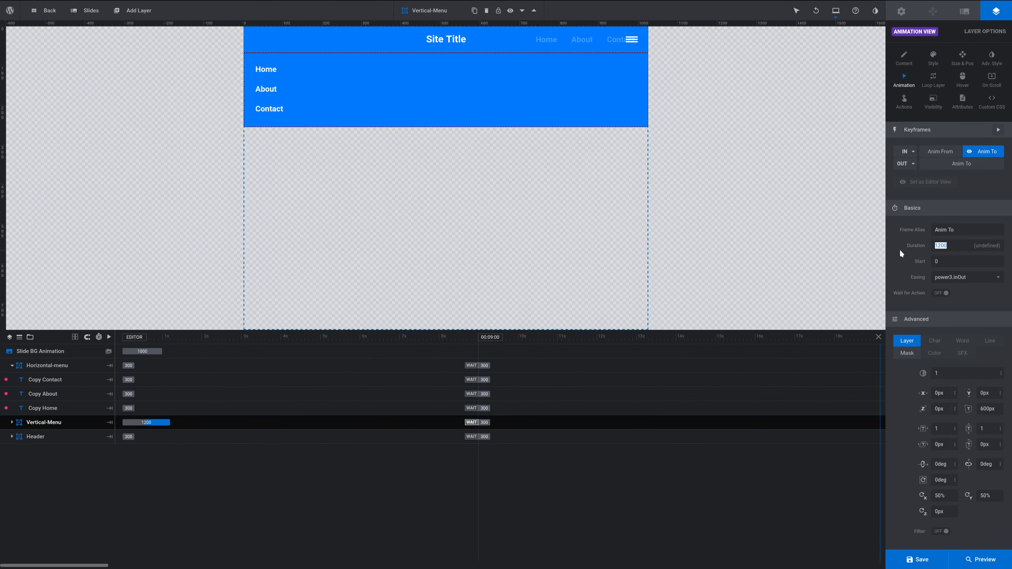
type("800")
key("Return")
left_click(109, 337)
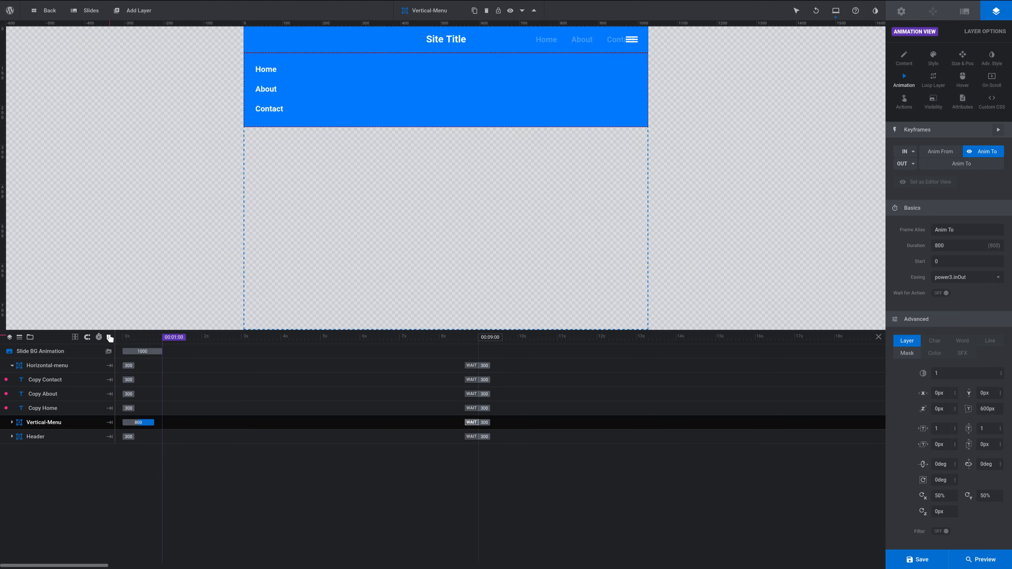
left_click(109, 338)
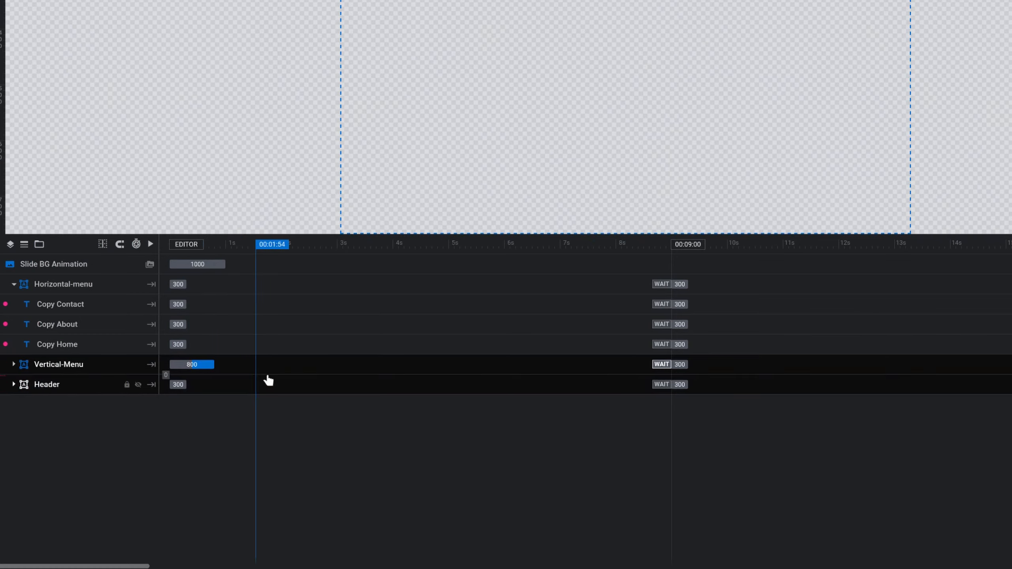
- Make the Vertical-Menu group's out-animation reverse the in-animation with a duration of 800, then check it by scrubbing and playing the timeline
left_click(672, 364)
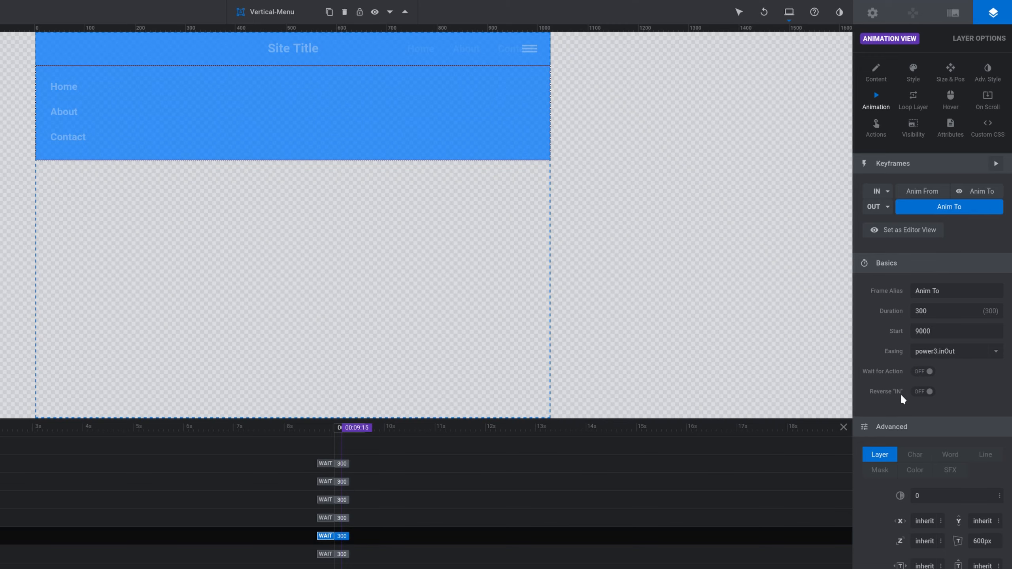
left_click(923, 392)
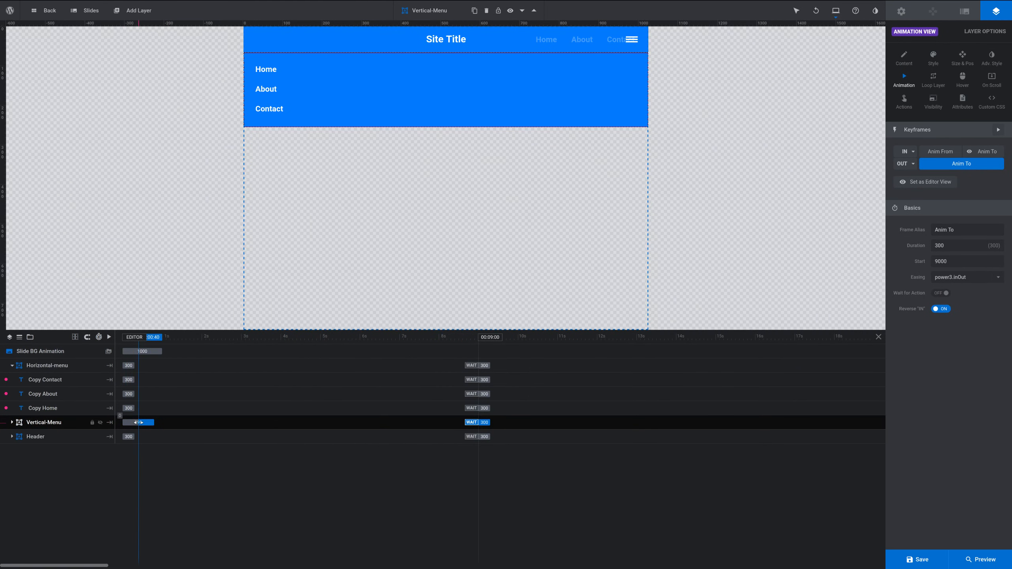
double_click(939, 244)
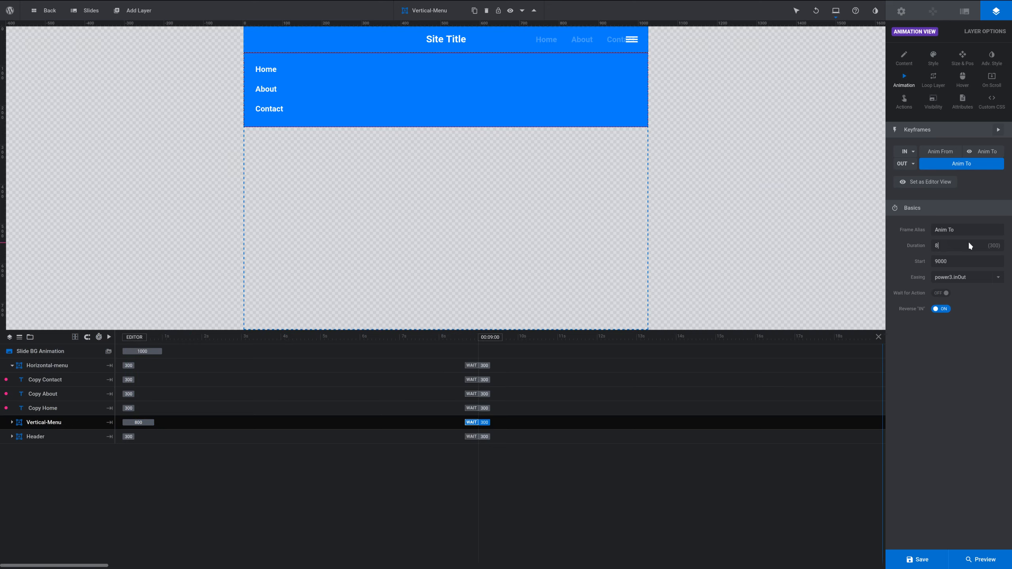
key("Return")
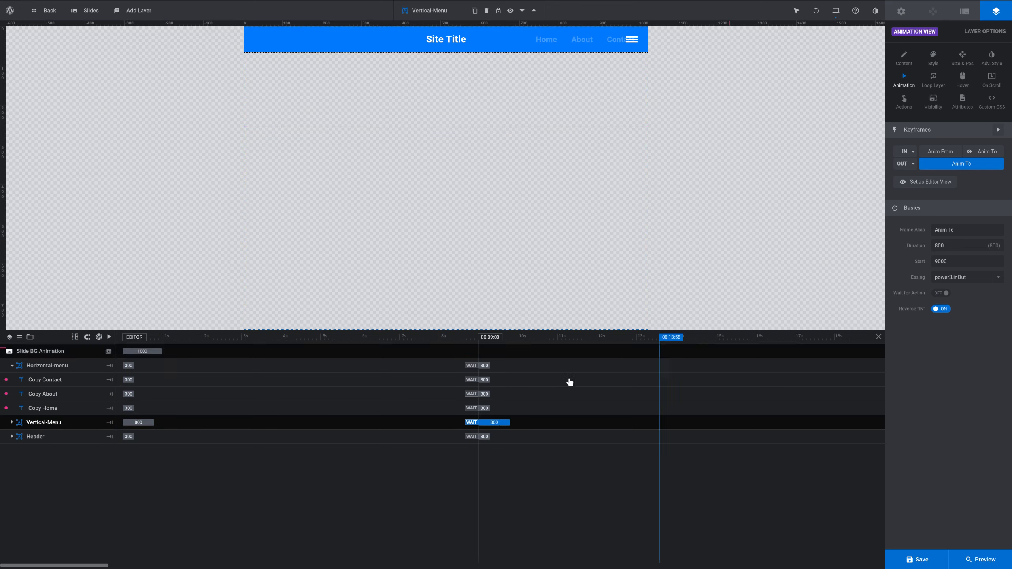
left_click_drag(458, 340, 171, 342)
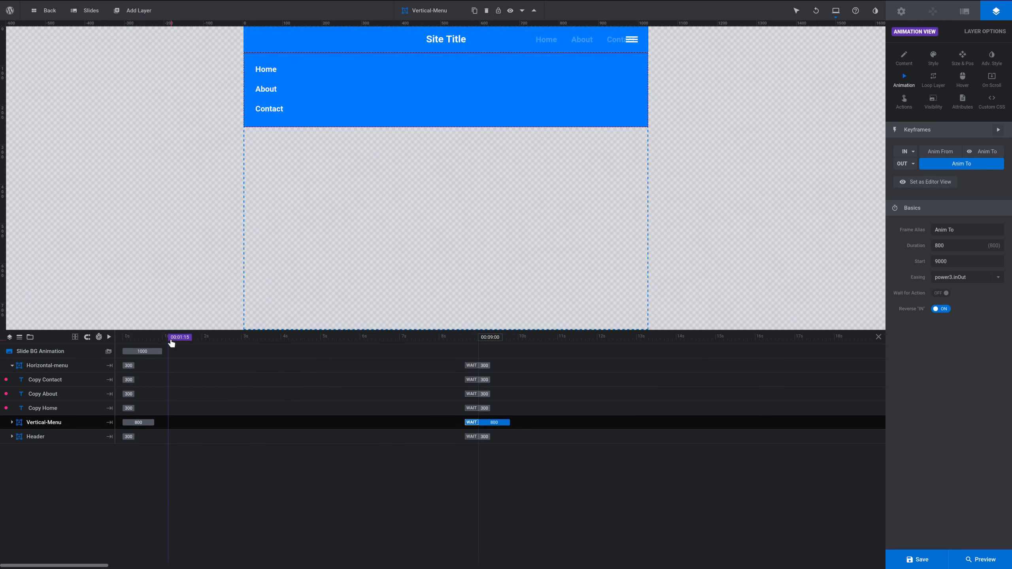
left_click(108, 337)
left_click(109, 337)
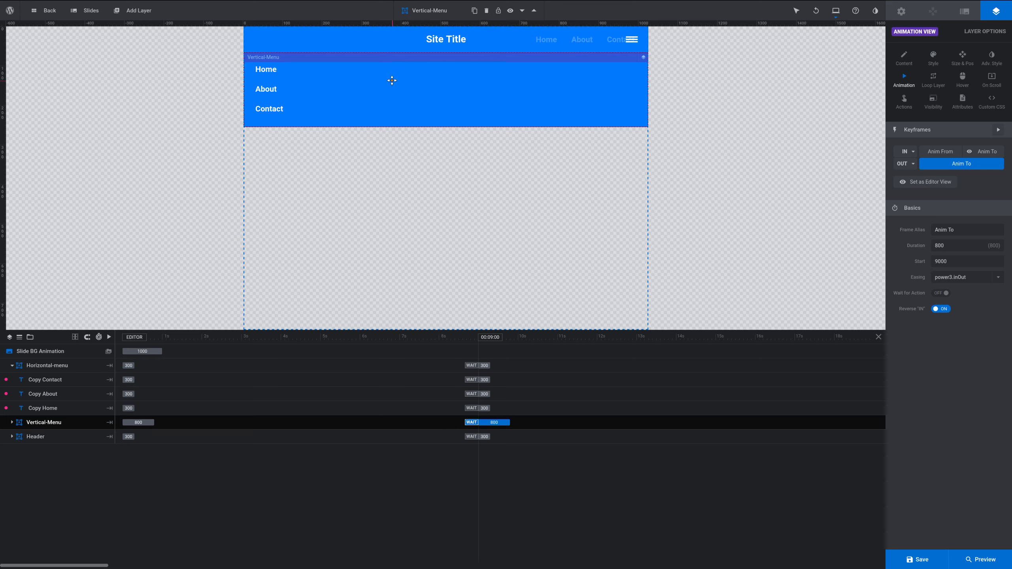
- Add an action to the Burger-button layer in the Header group and set its type to Toggle 1st / Last Frame
left_click(661, 126)
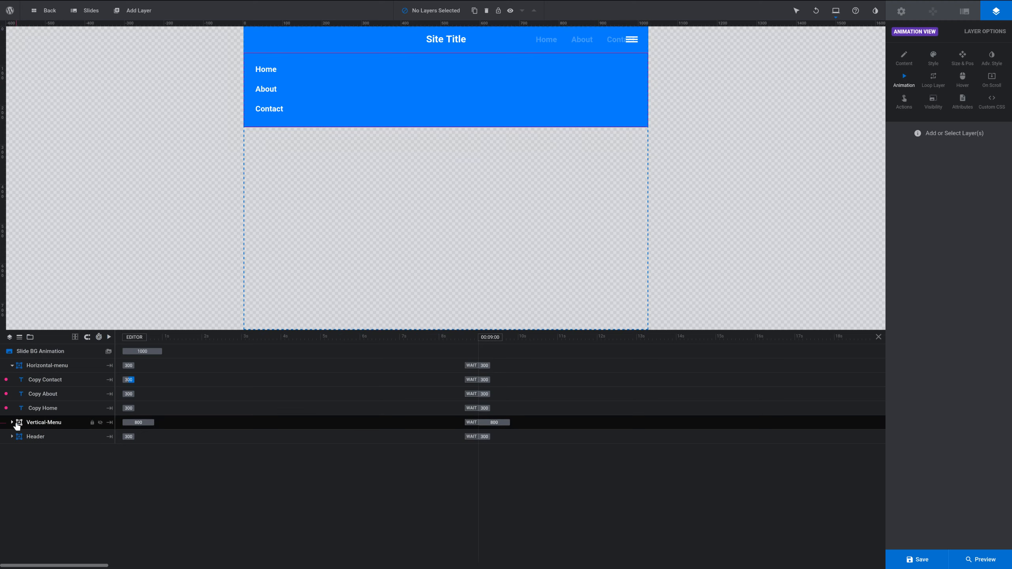
left_click(12, 437)
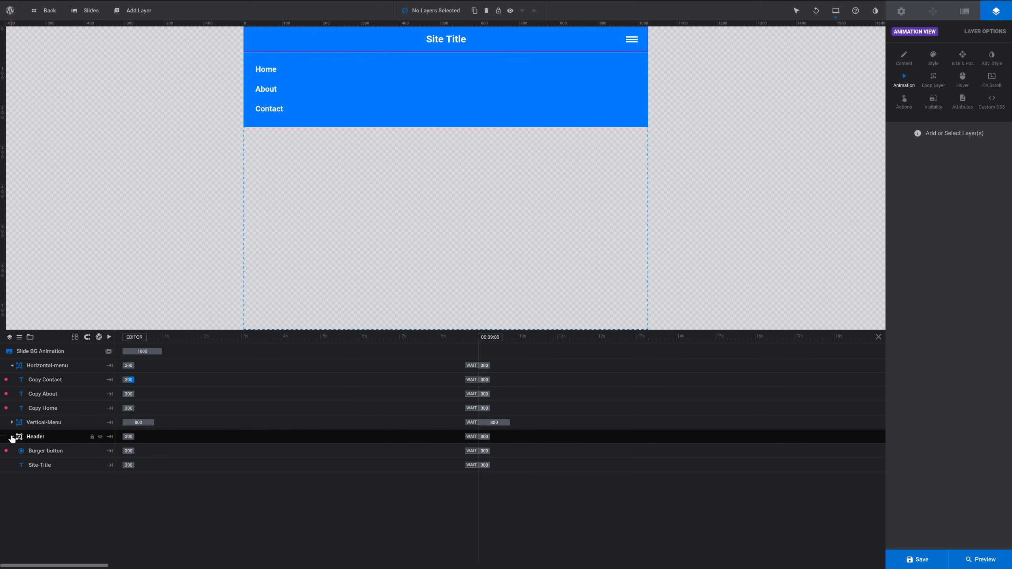
left_click(50, 451)
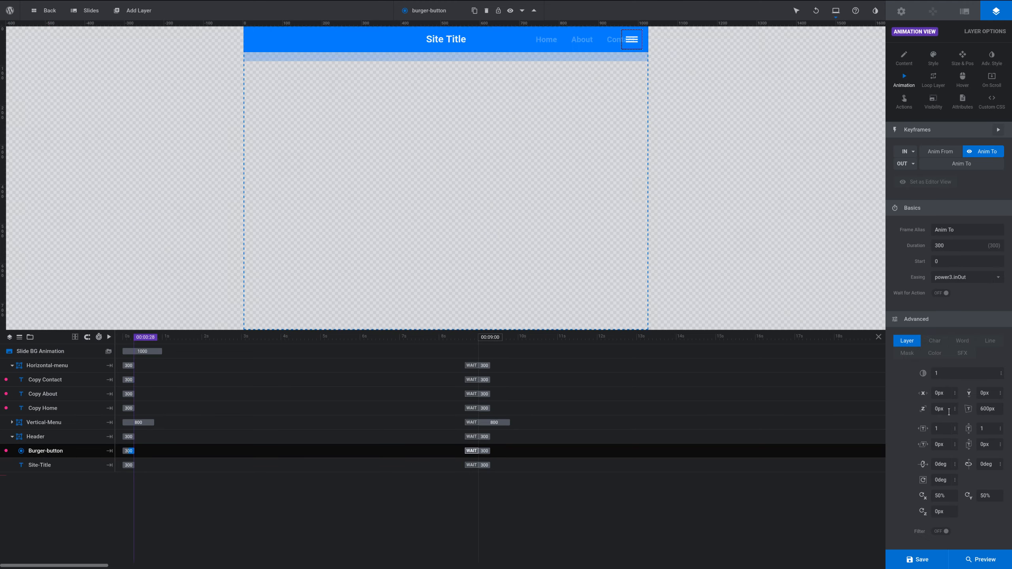
left_click(903, 103)
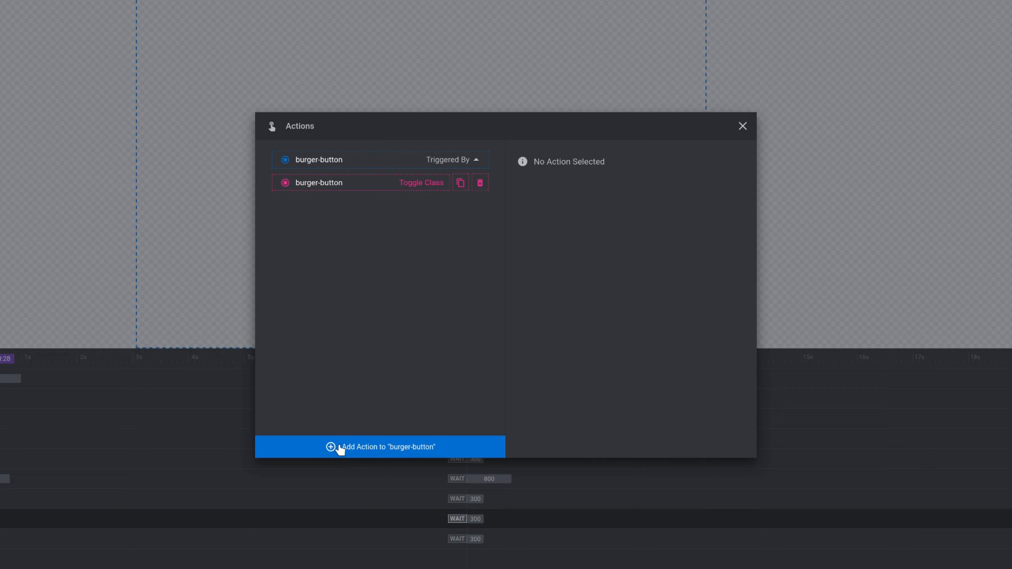
left_click(361, 450)
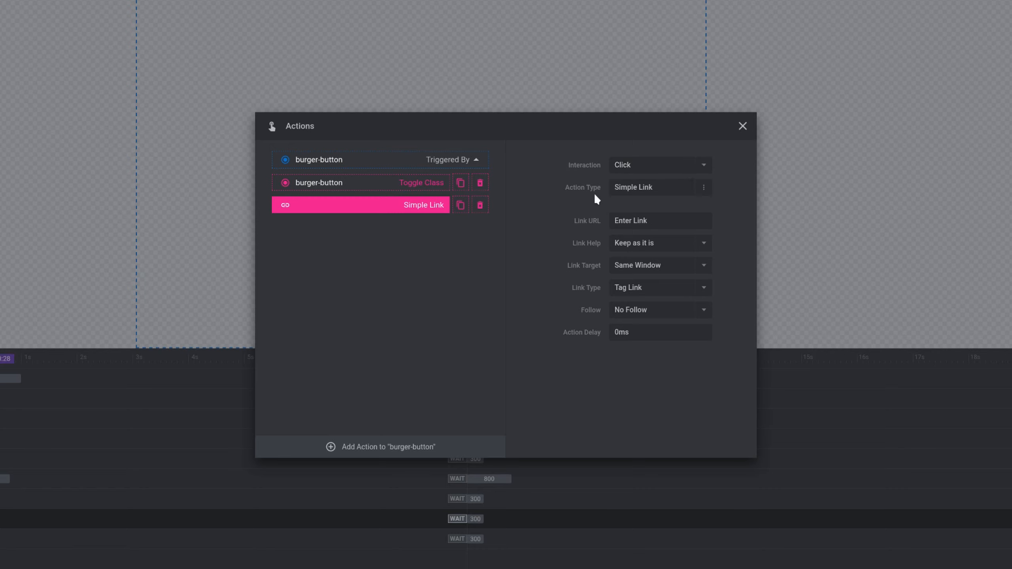
left_click(702, 189)
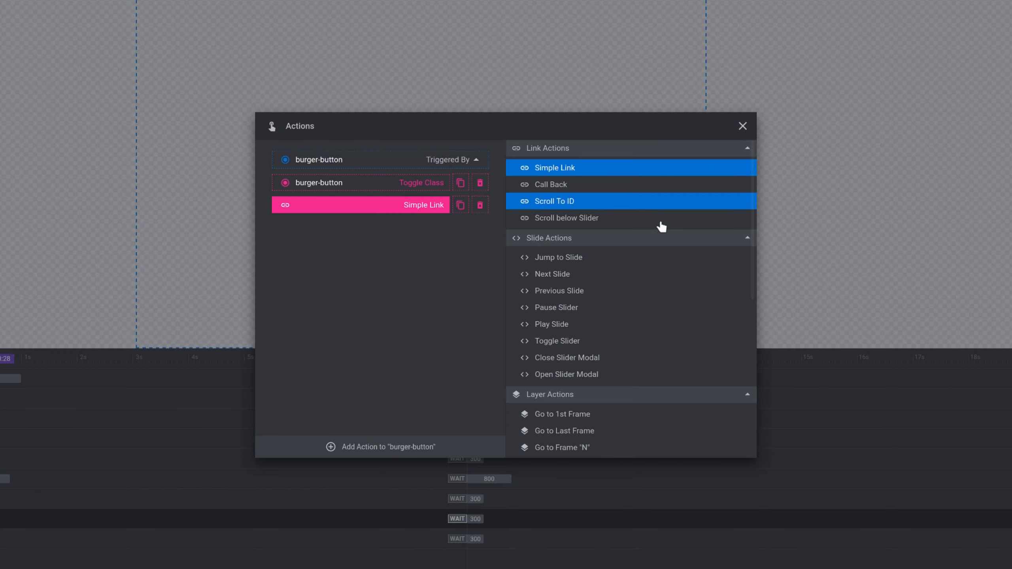
scroll(661, 224, "down", 4)
scroll(661, 229, "down", 1)
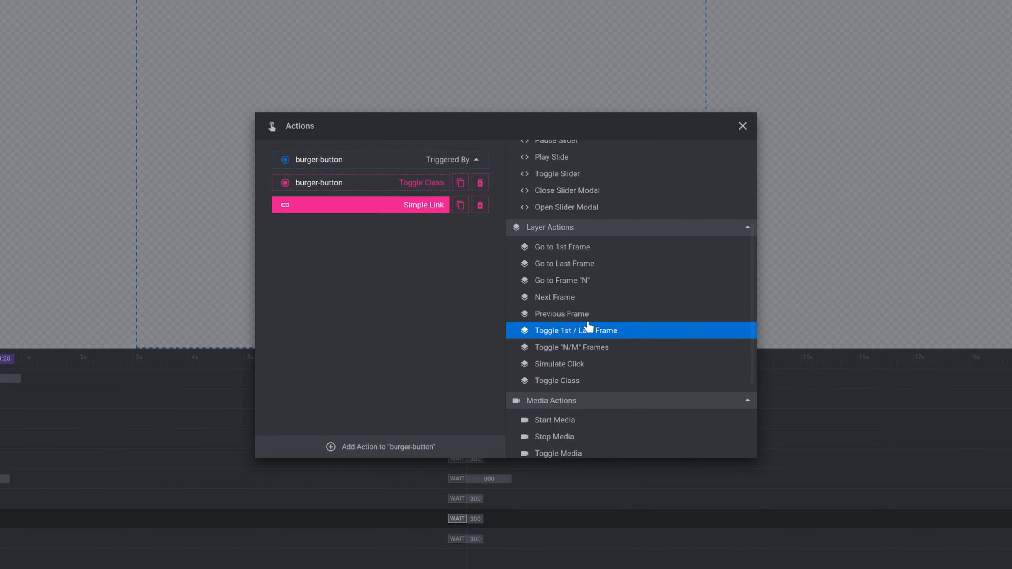
left_click(613, 332)
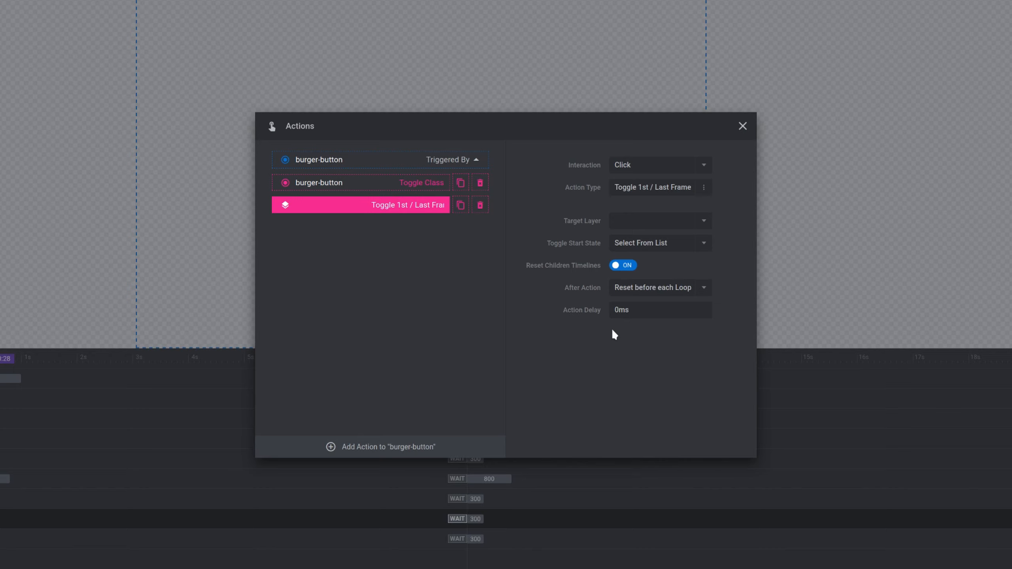